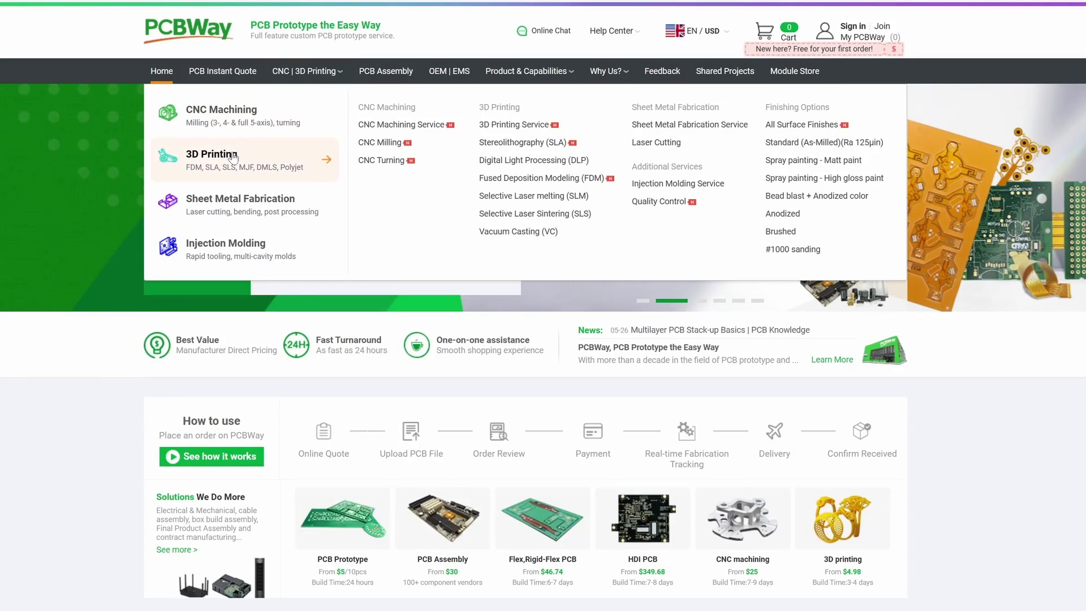
- Upload SlantShell.stl to PCBWay's 3D printing quote page and preview the part in 3D
left_click(232, 157)
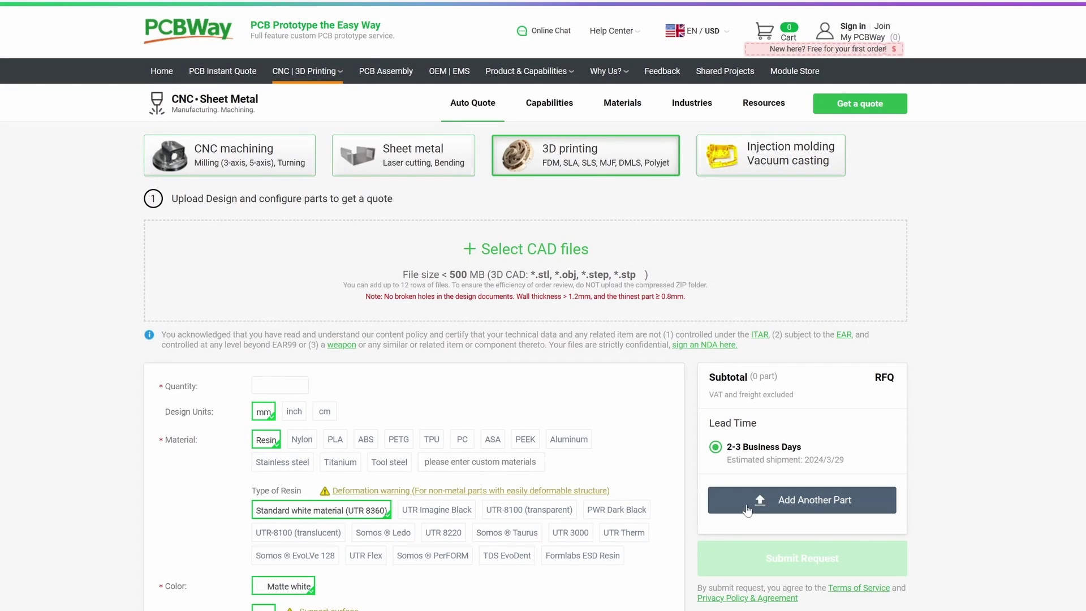
left_click(747, 510)
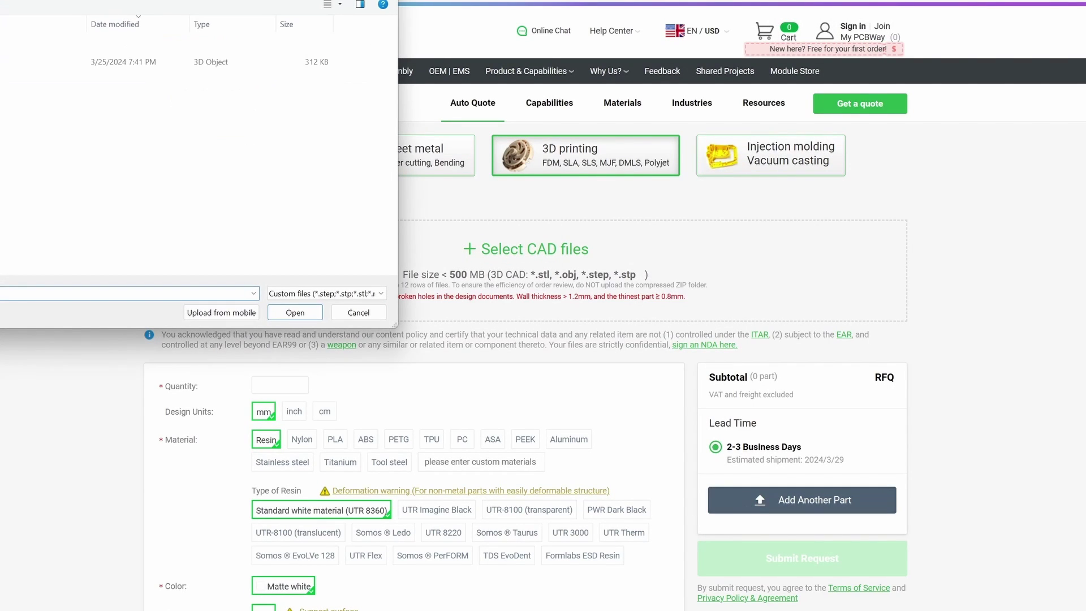
left_click_drag(0, 0, 487, 107)
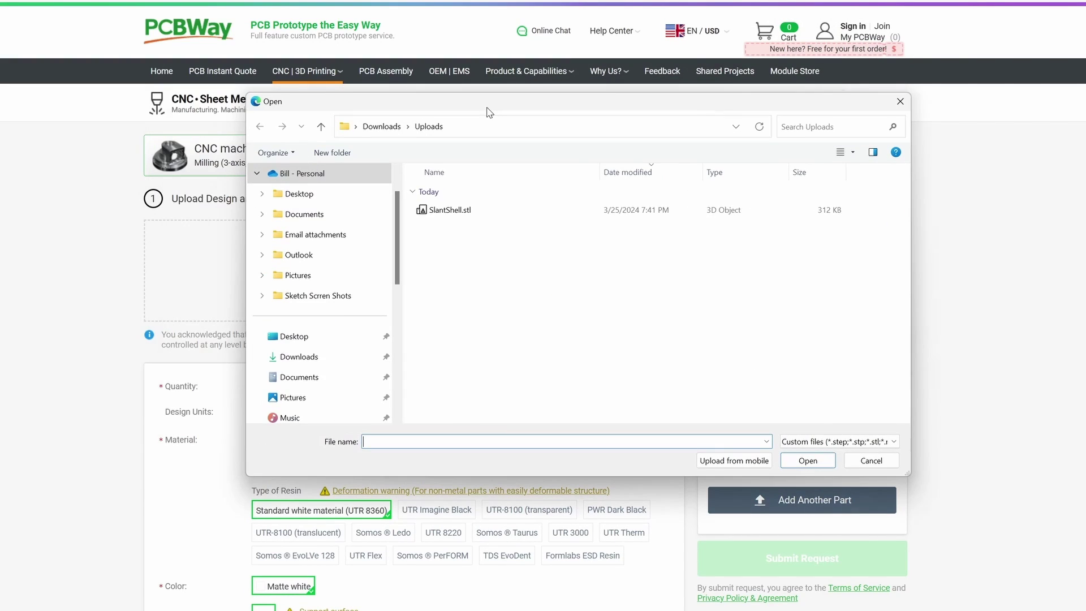
double_click(452, 209)
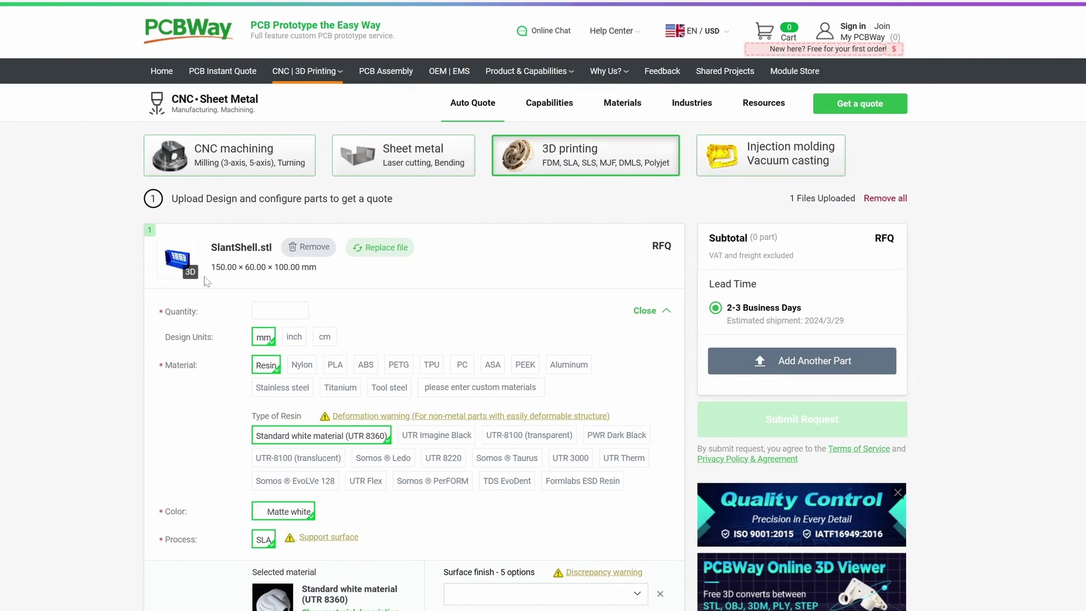
left_click(181, 272)
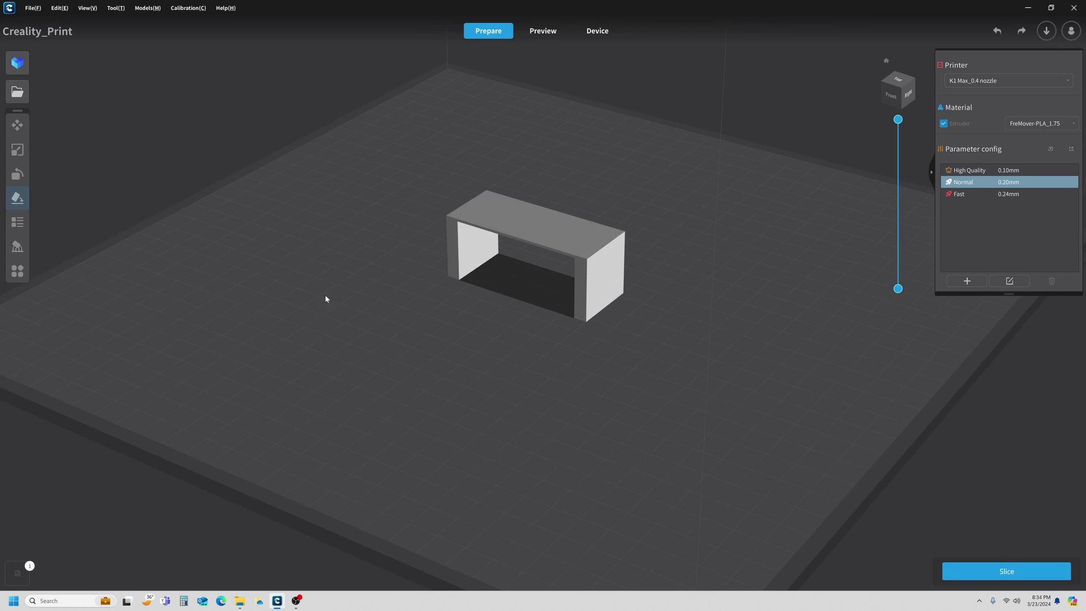
left_click(461, 228)
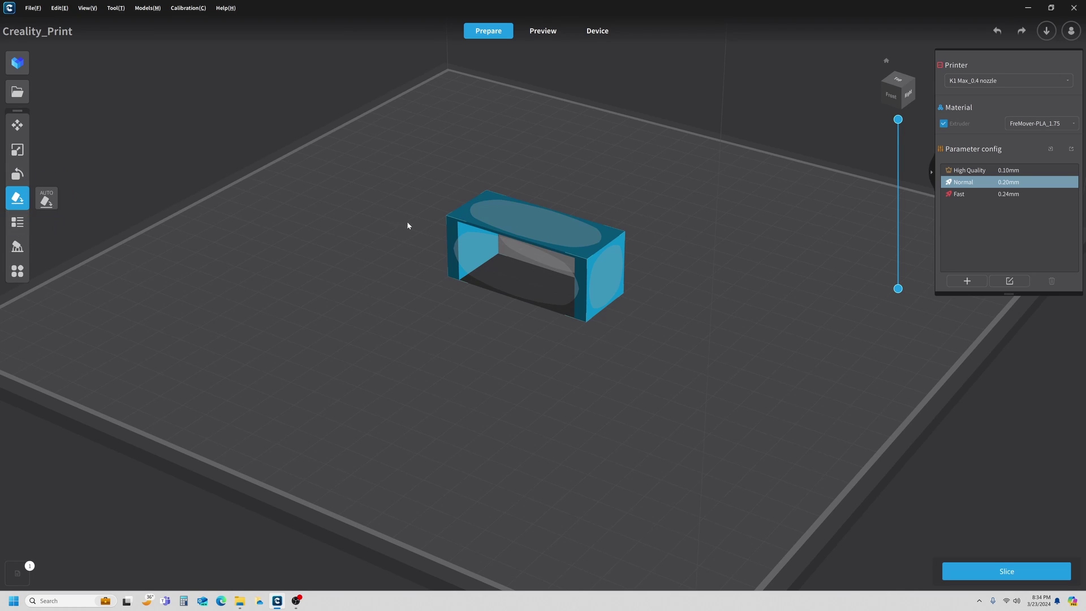
left_click(513, 230)
left_click(504, 377)
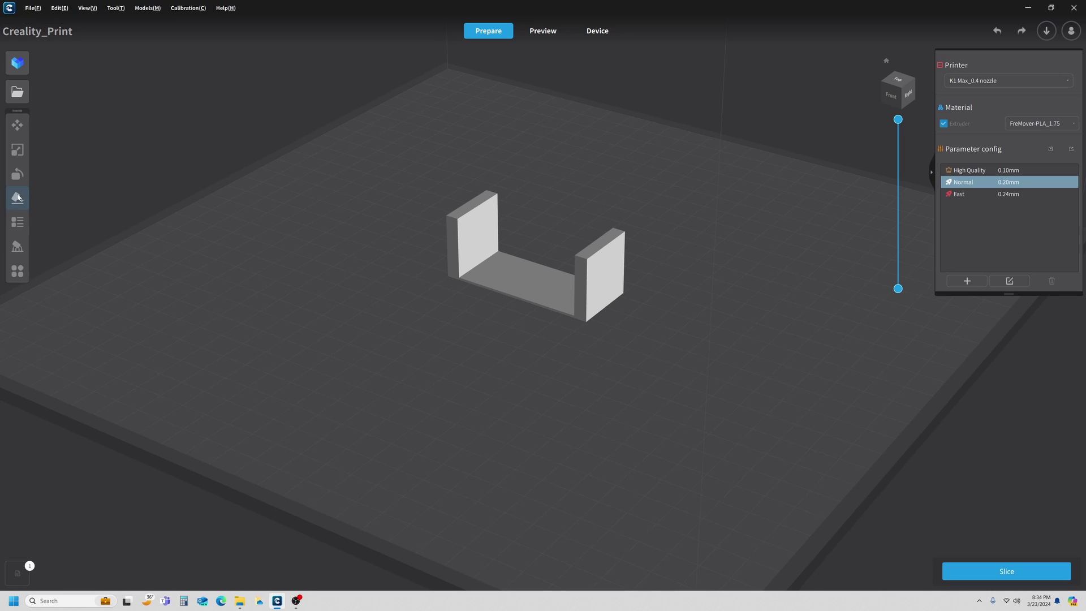
left_click(464, 229)
left_click(342, 235)
left_click(516, 274)
left_click(483, 420)
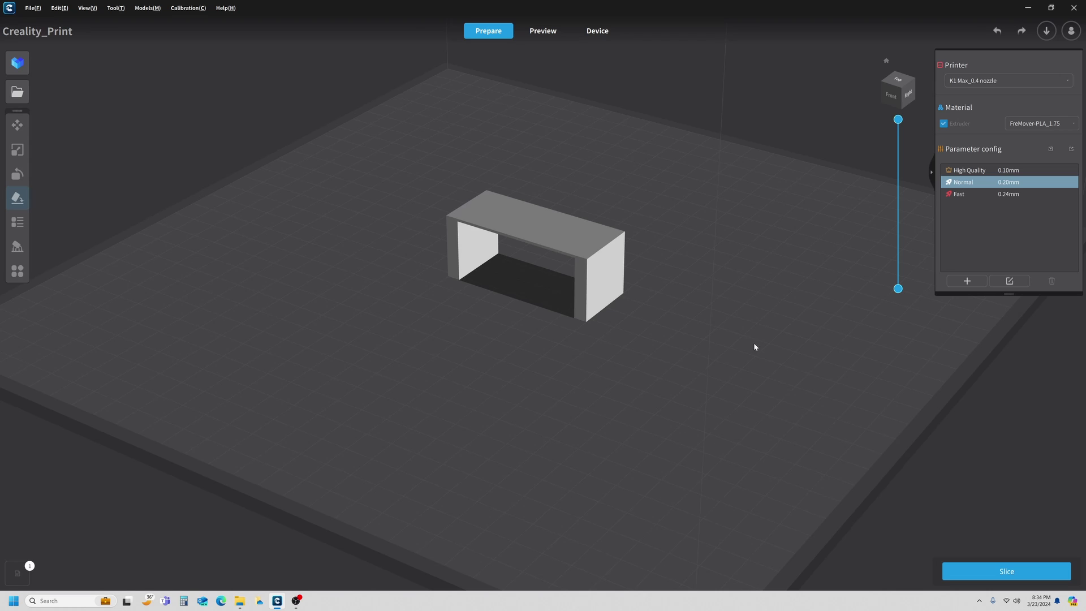
- Tick Generate Support under the Normal profile's advanced Support settings and save the profile
left_click(1009, 281)
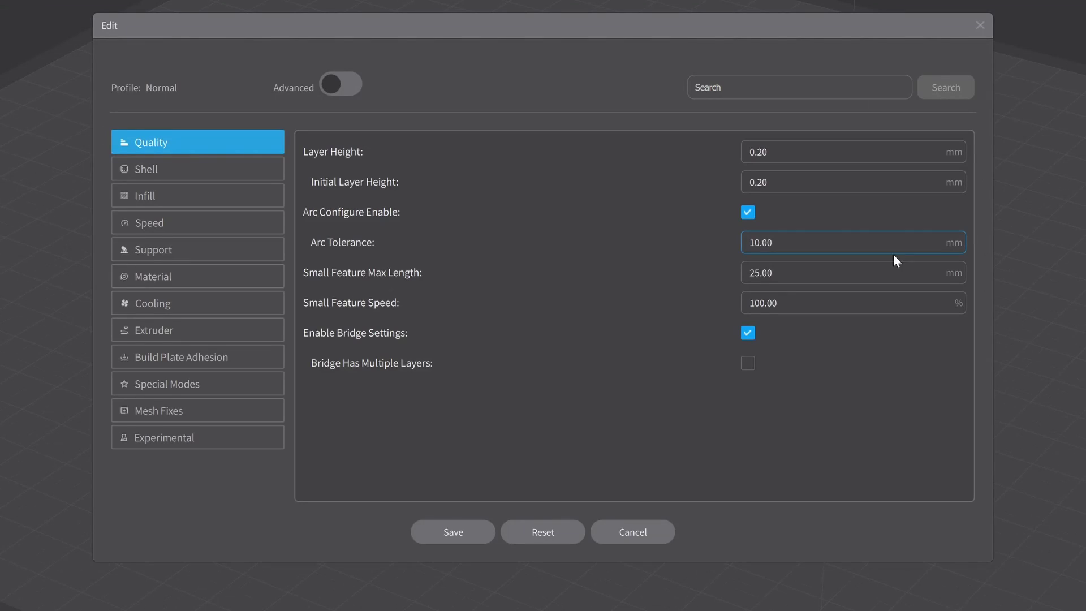
left_click(345, 85)
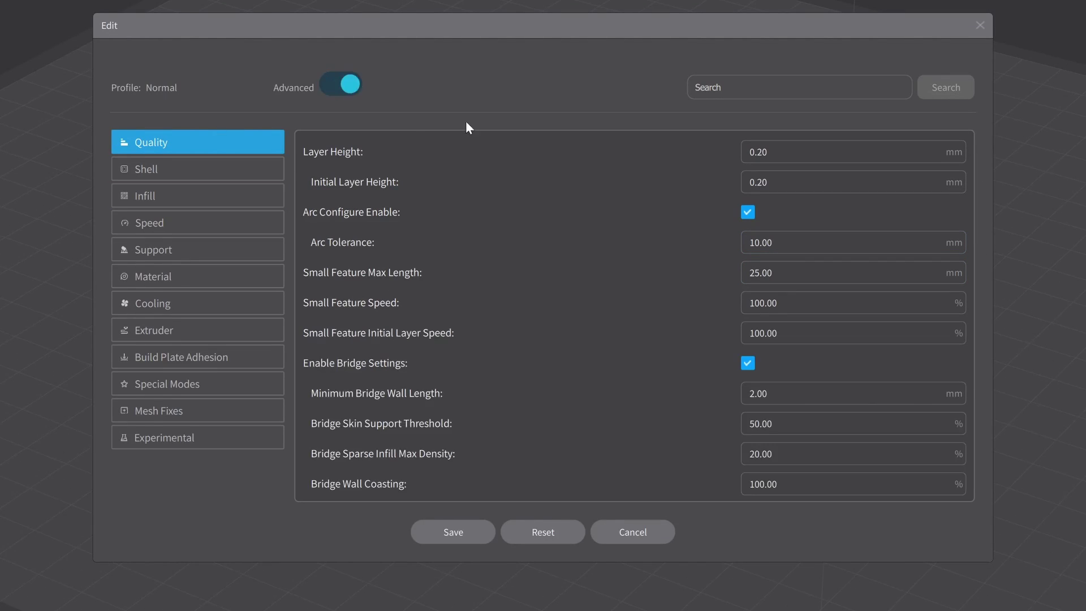
left_click(184, 253)
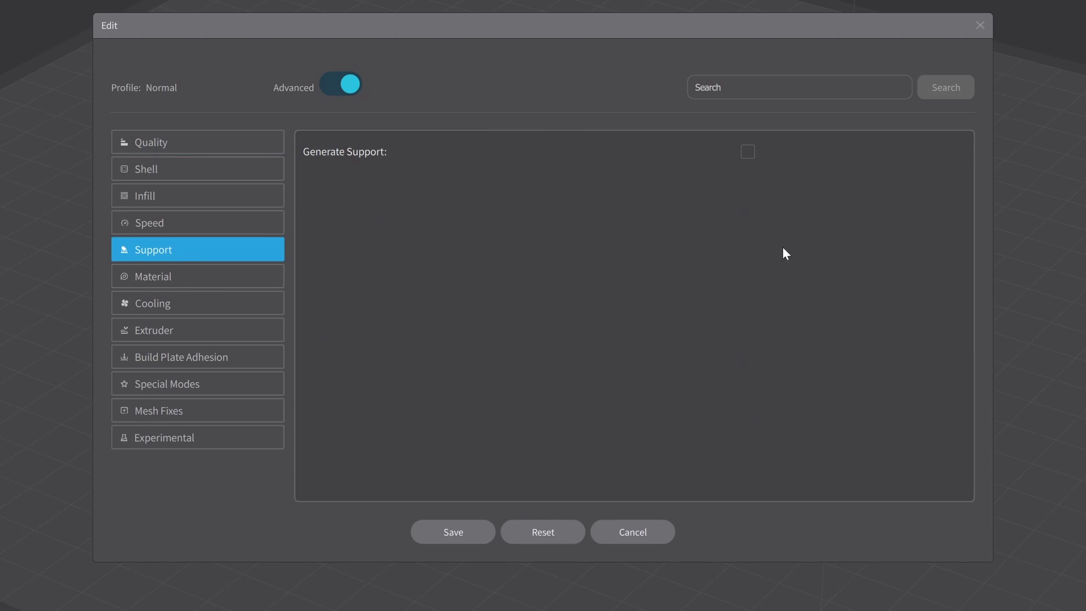
left_click(747, 153)
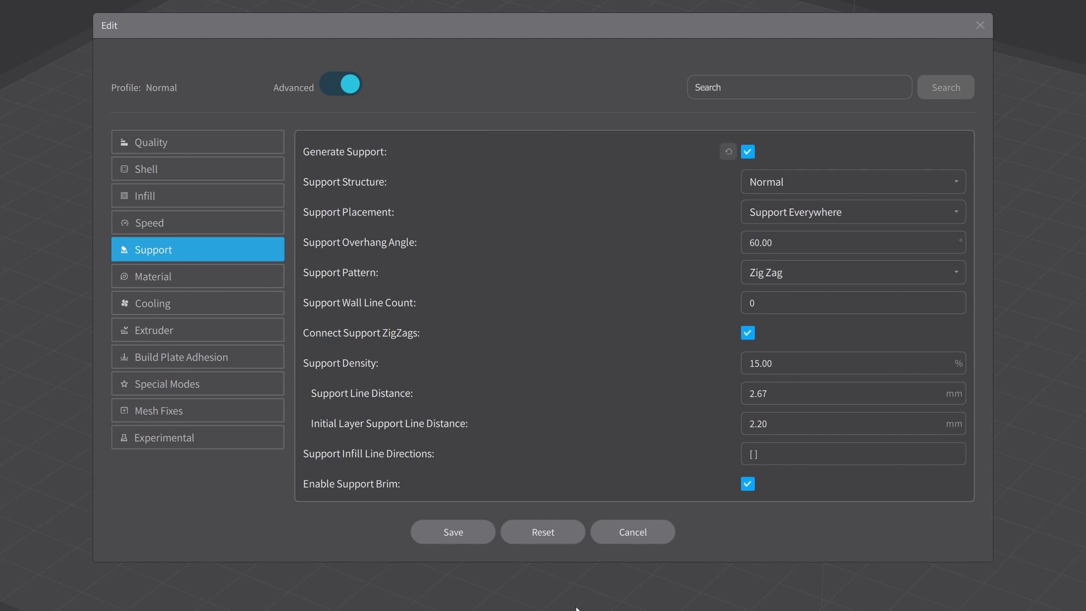
left_click(480, 540)
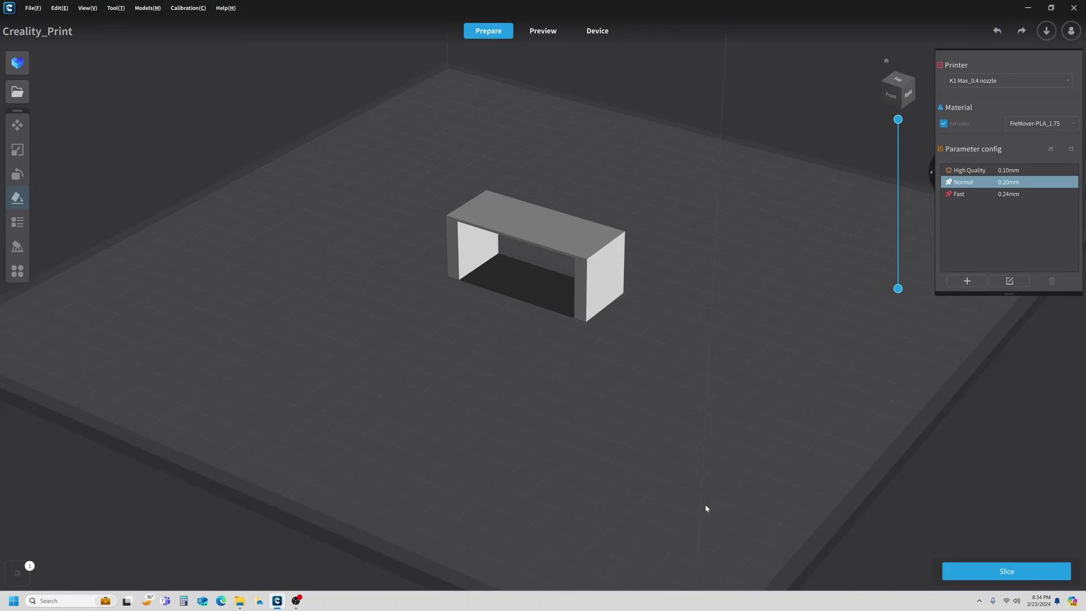
- Slice the table model with supports and cut the preview at layer 120
left_click(960, 576)
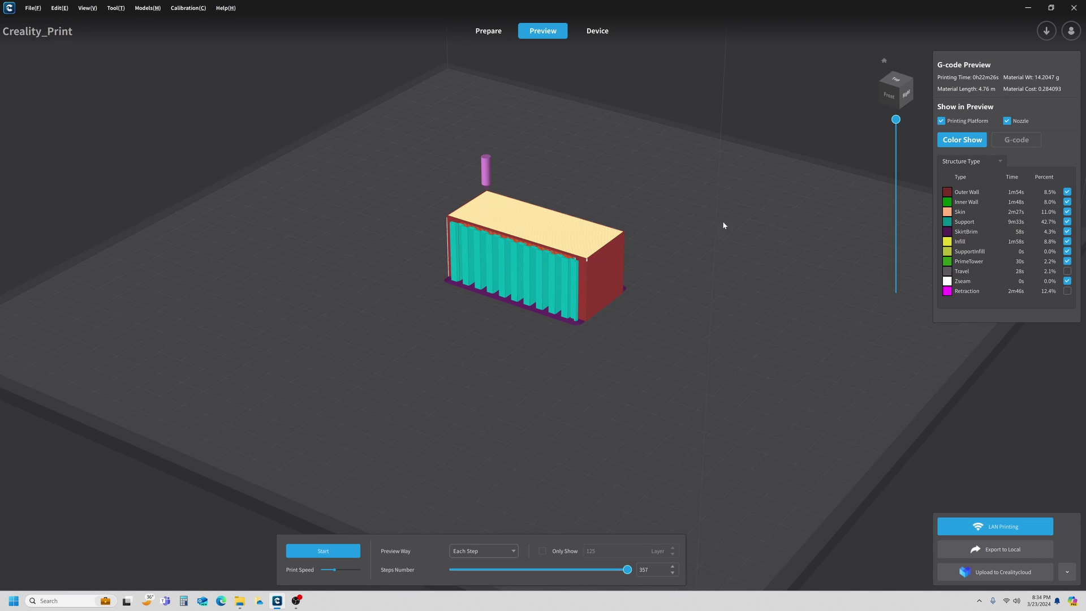
left_click_drag(899, 122, 898, 130)
scroll(566, 243, "up", 6)
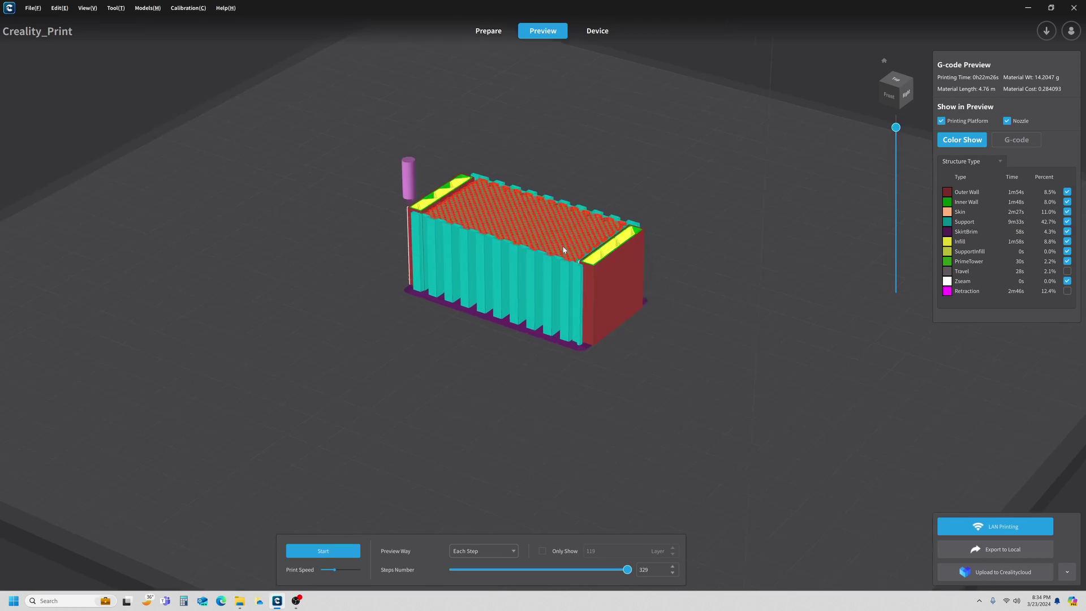
scroll(574, 283, "up", 2)
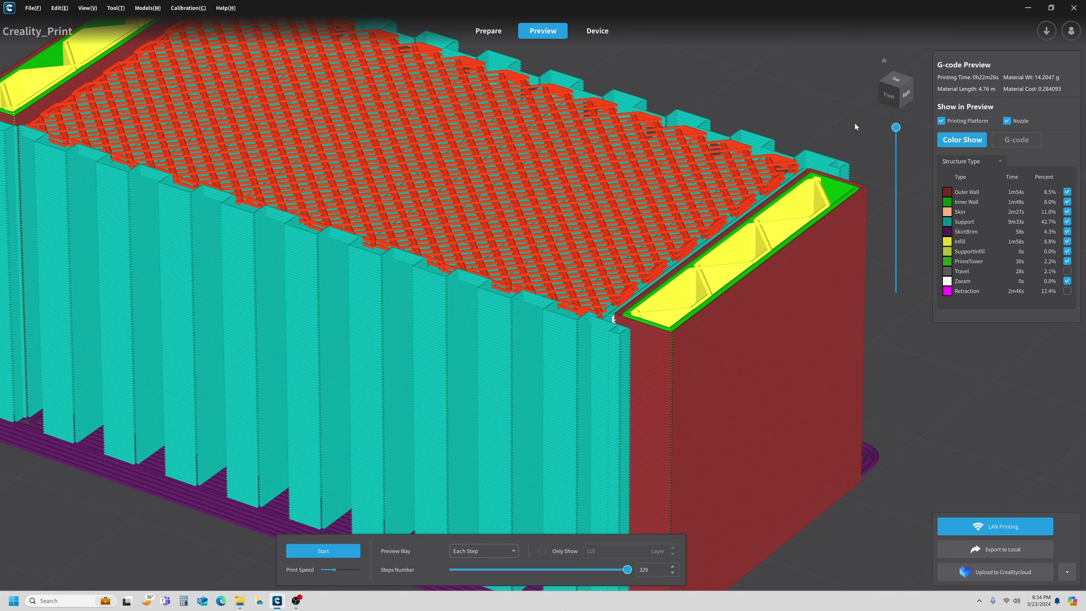
- Inspect the support pillars under the slab from above, then show all layers to the top skin
left_click_drag(895, 130, 896, 140)
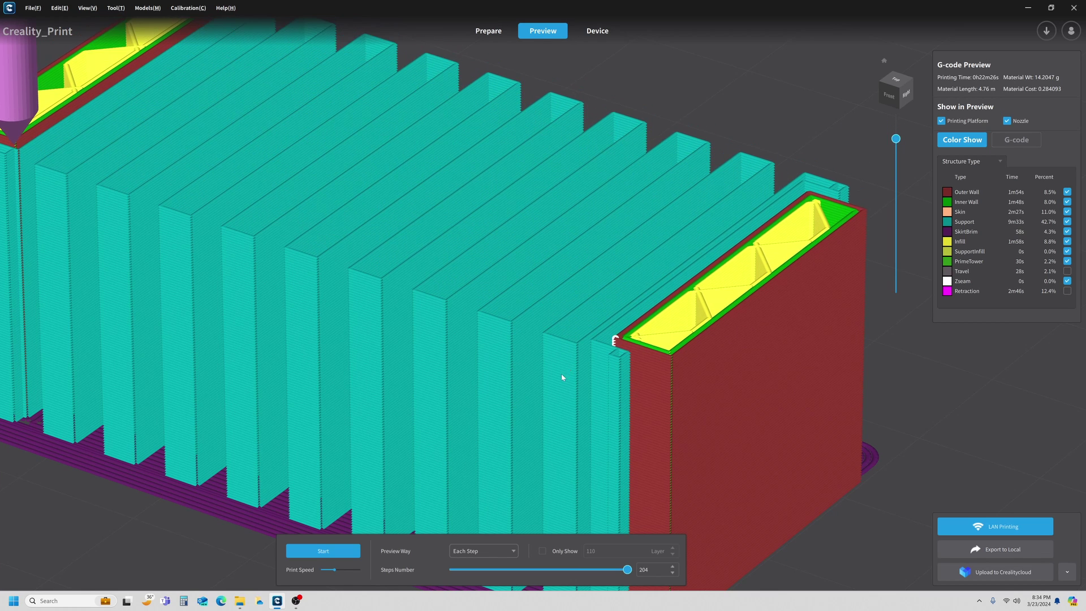
scroll(560, 362, "down", 5)
right_click_drag(372, 425, 419, 427)
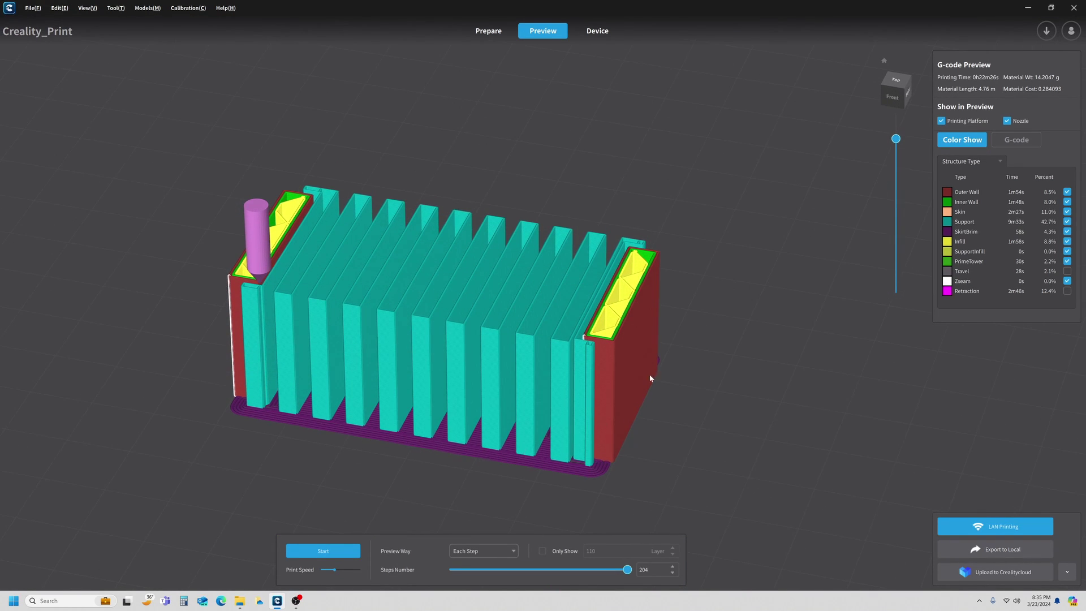
left_click_drag(896, 142, 898, 129)
middle_click_drag(684, 325, 770, 295)
scroll(669, 262, "down", 1)
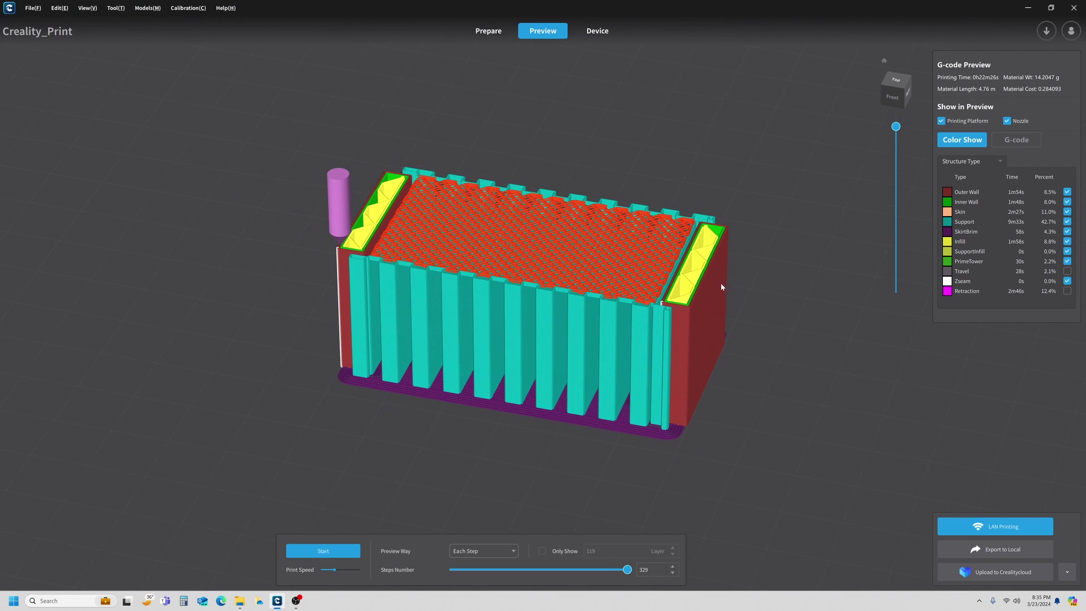
left_click_drag(895, 127, 896, 117)
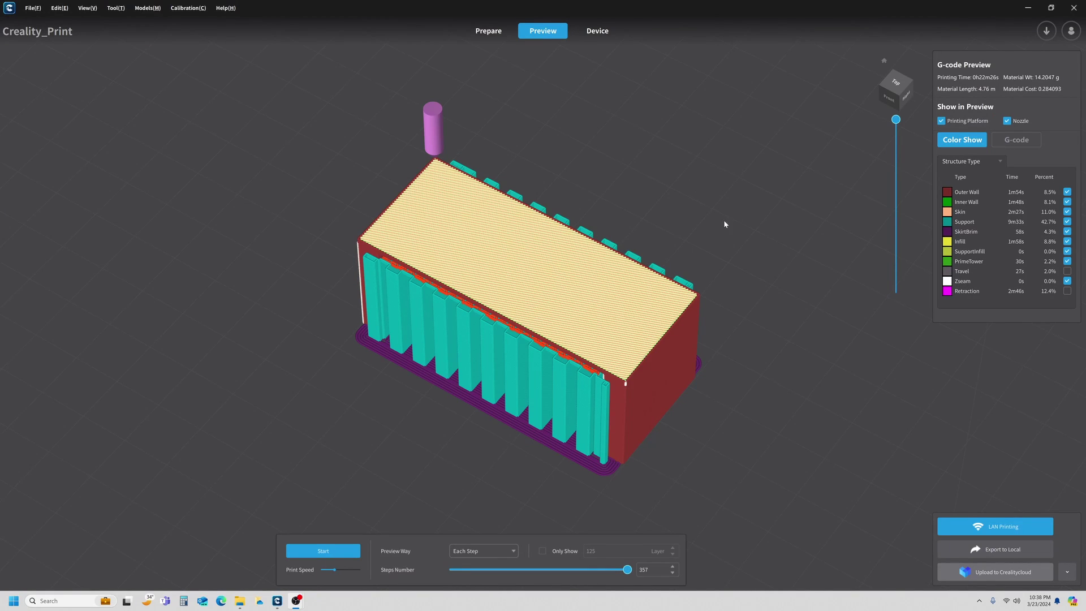
- Switch Support Structure to Tree Slim, save the profile, and re-slice the table model
left_click(486, 31)
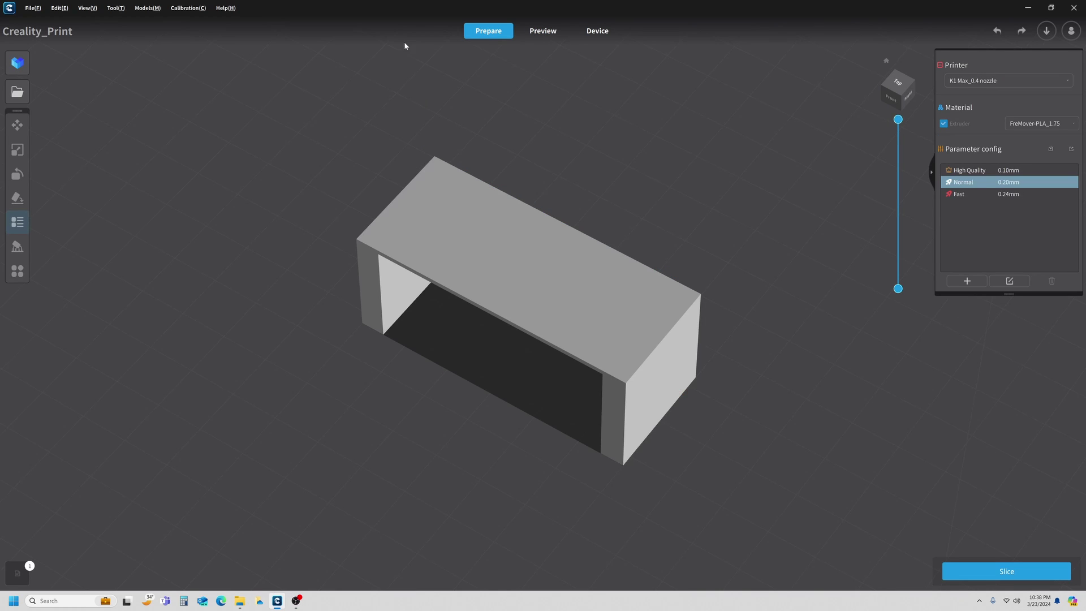
left_click(1009, 281)
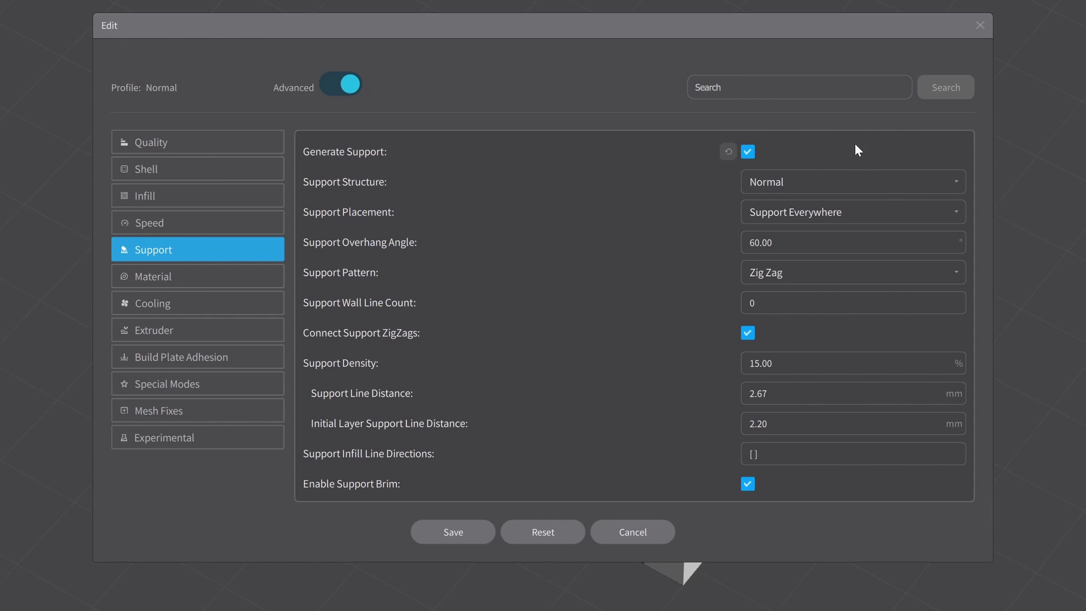
left_click(958, 185)
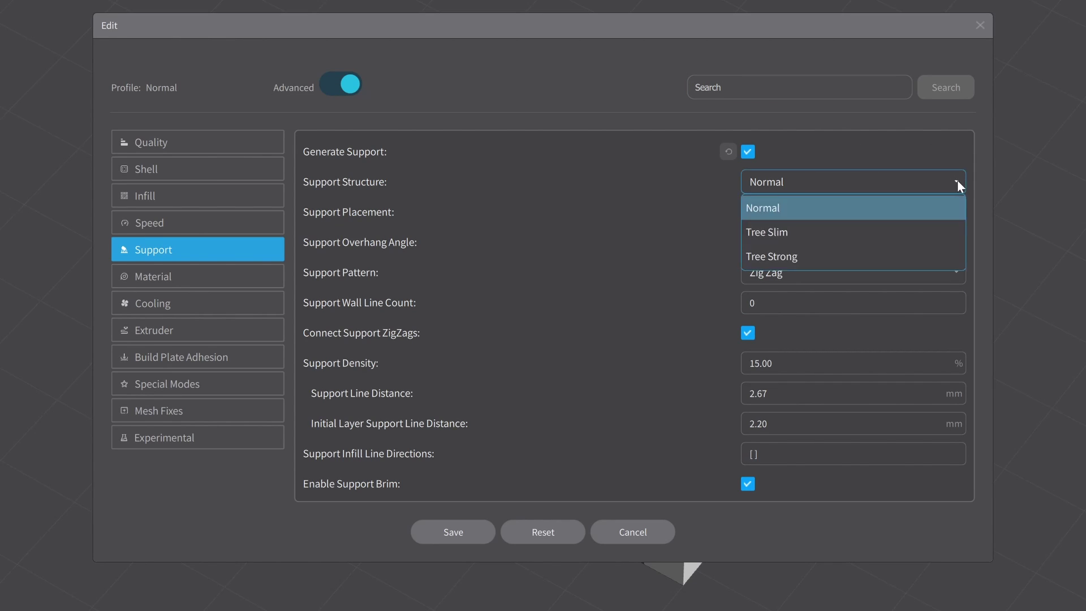
left_click(890, 231)
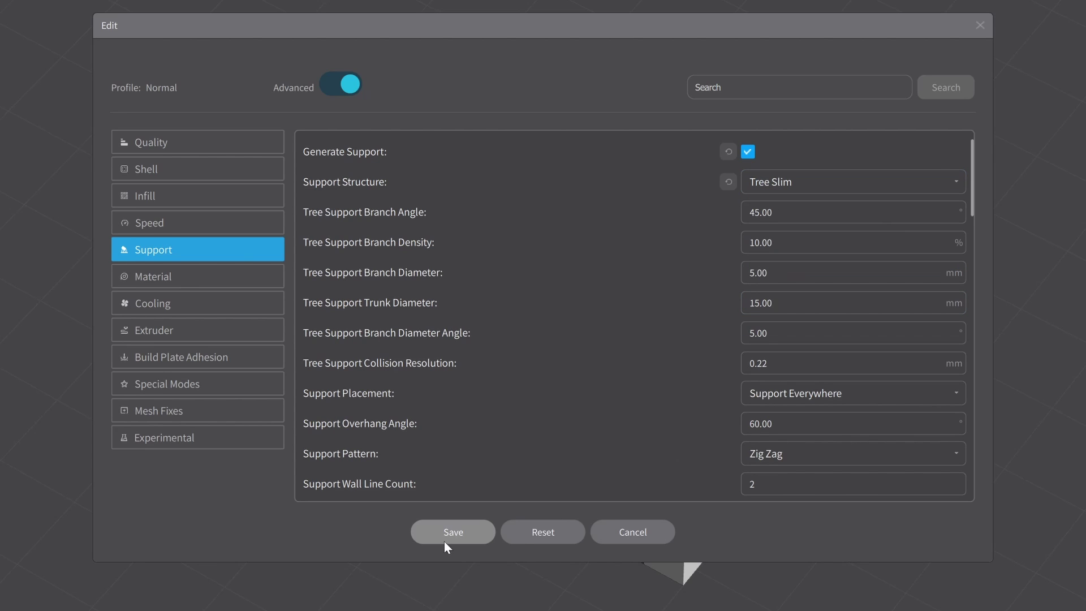
left_click(442, 540)
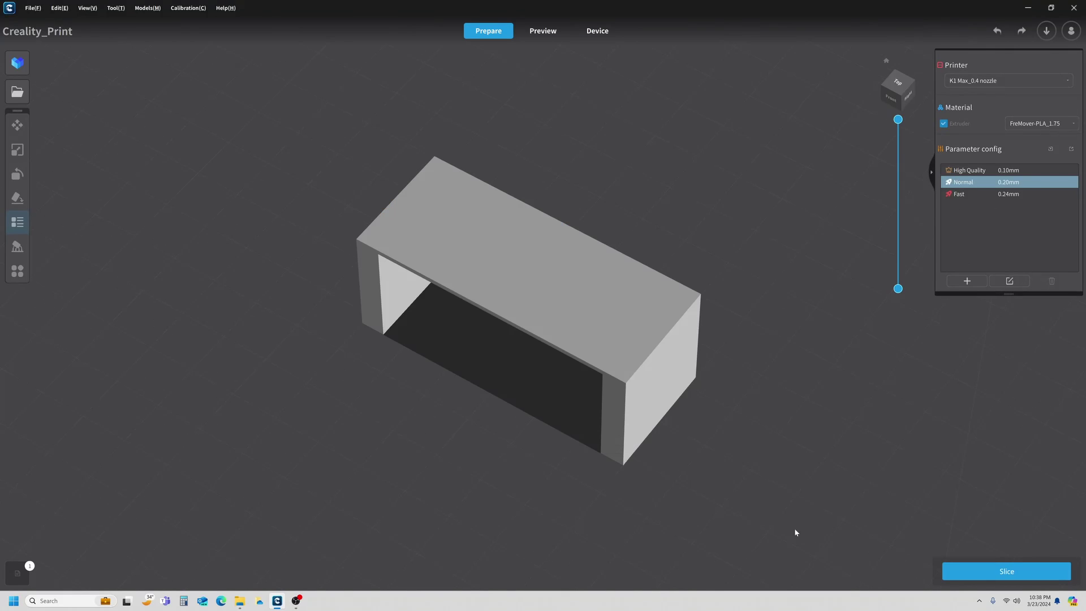
left_click(998, 571)
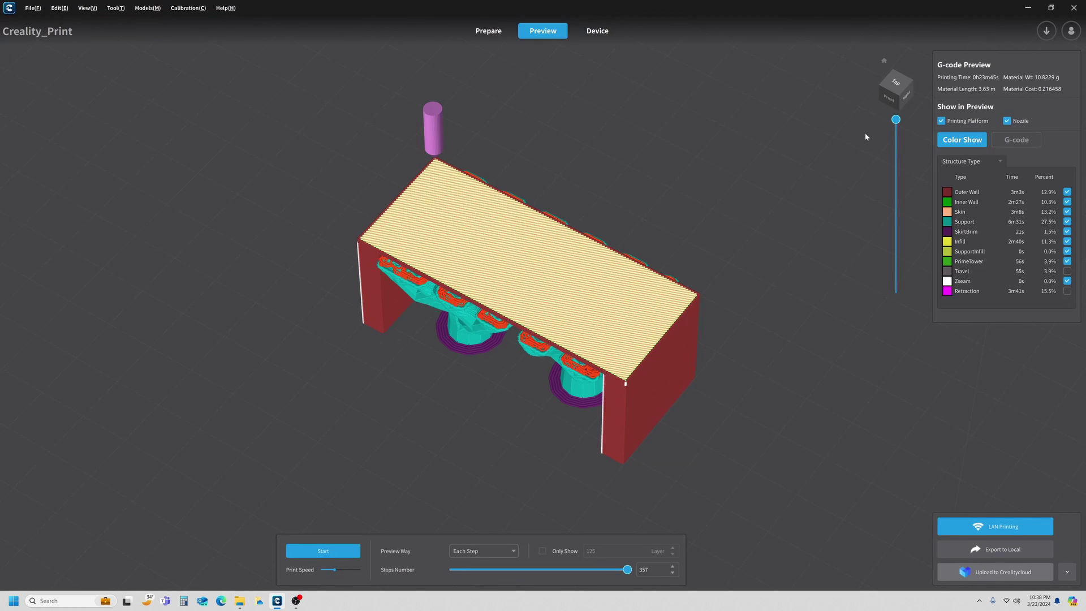
mouse_move(896, 121)
left_click_drag(896, 120, 896, 128)
mouse_move(741, 291)
right_mouse_down()
mouse_move(755, 141)
mouse_move(734, 270)
right_mouse_up()
scroll(464, 208, "up", 5)
scroll(462, 192, "up", 4)
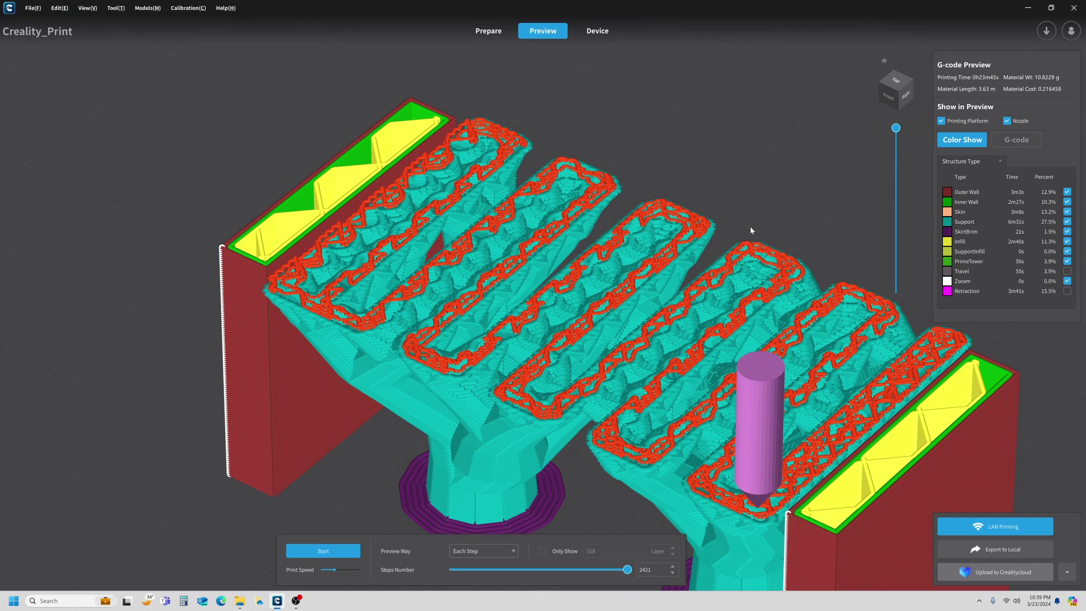
scroll(731, 213, "down", 4)
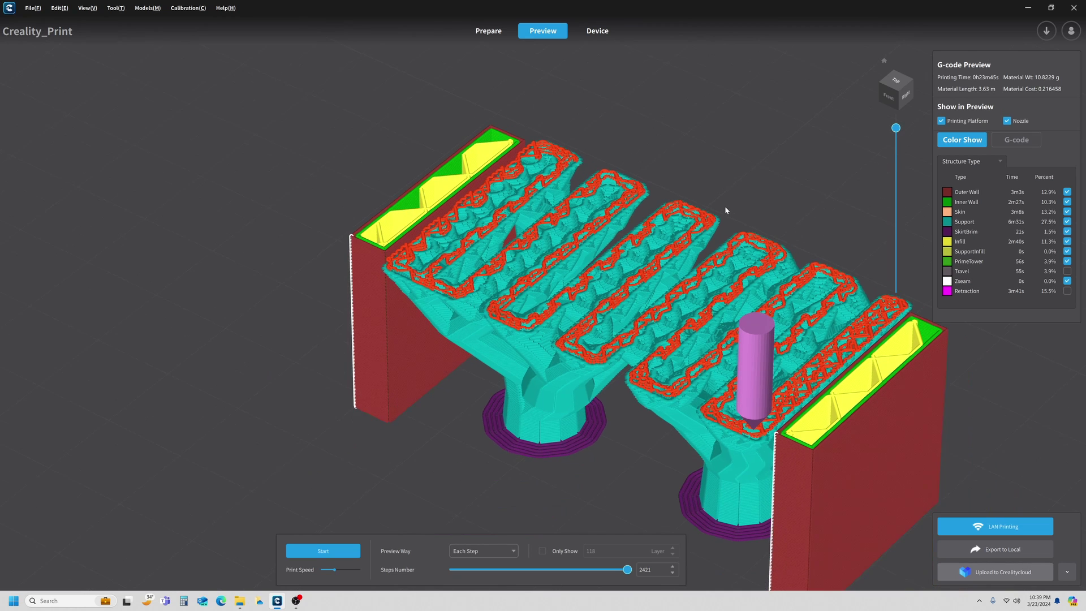
right_click_drag(746, 198, 652, 173)
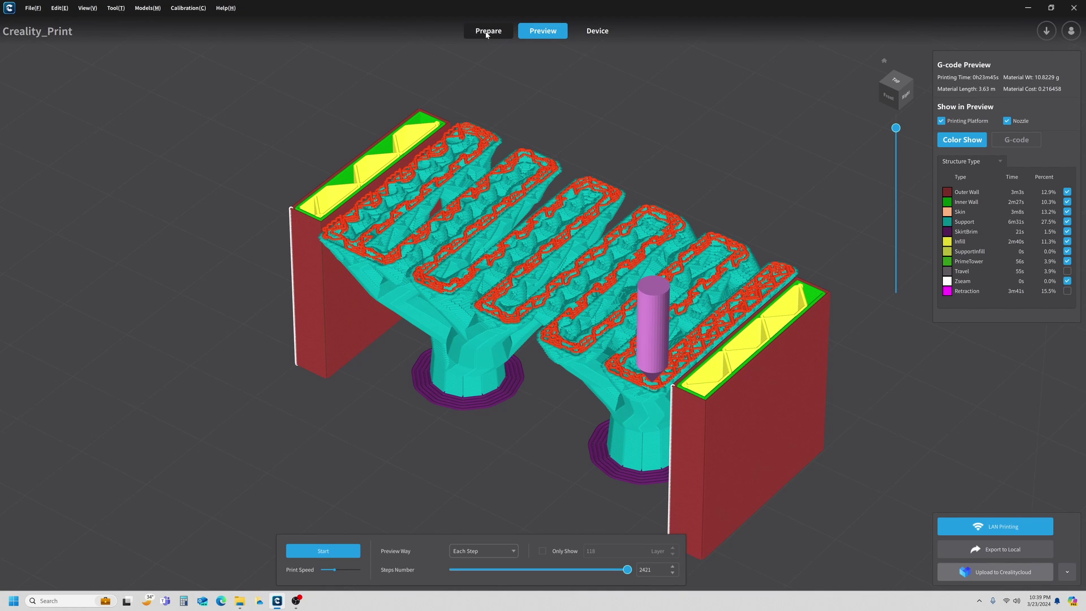
left_click(899, 95)
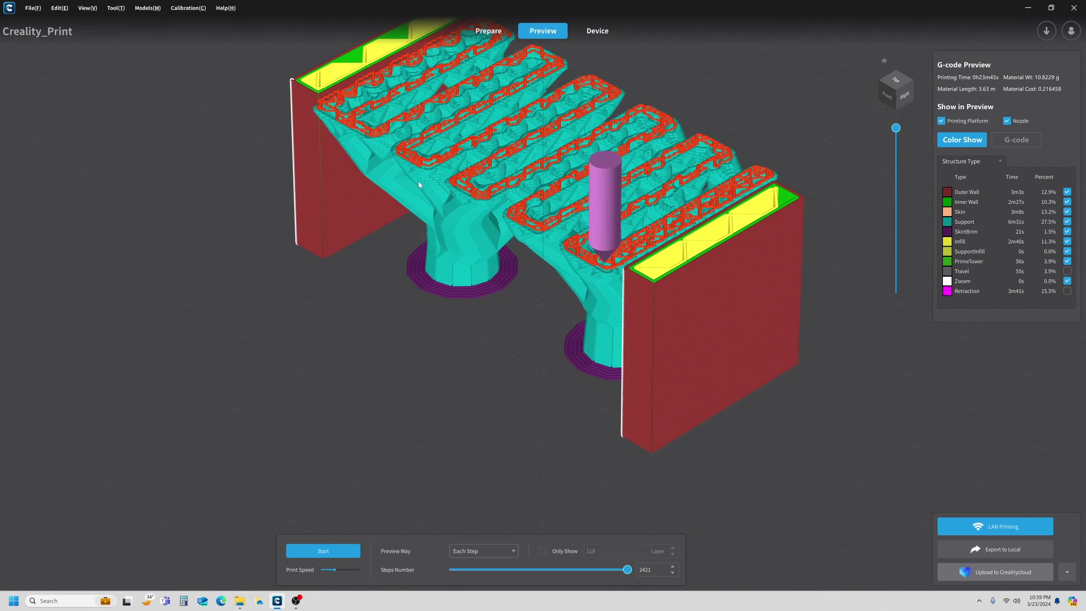
scroll(426, 248, "down", 2)
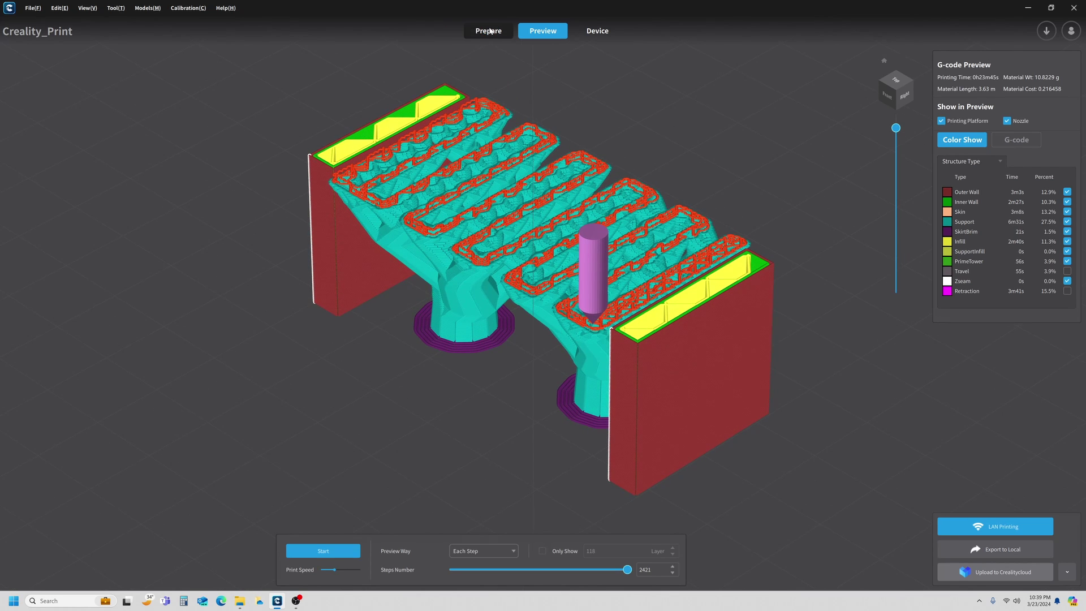
- Change the Normal profile's support structure from tree to Normal
left_click(487, 30)
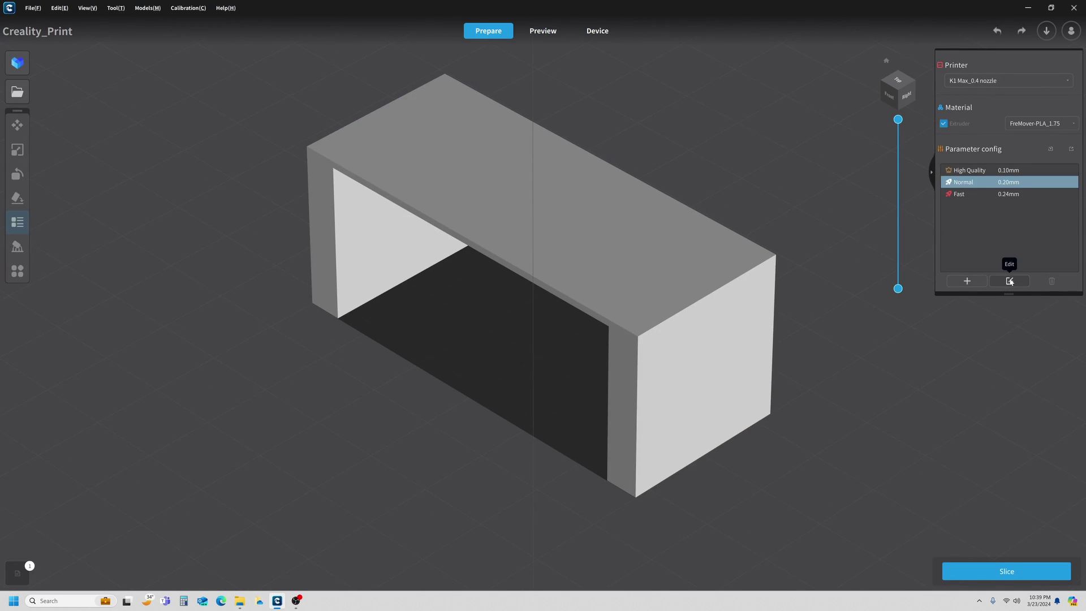
left_click(1010, 281)
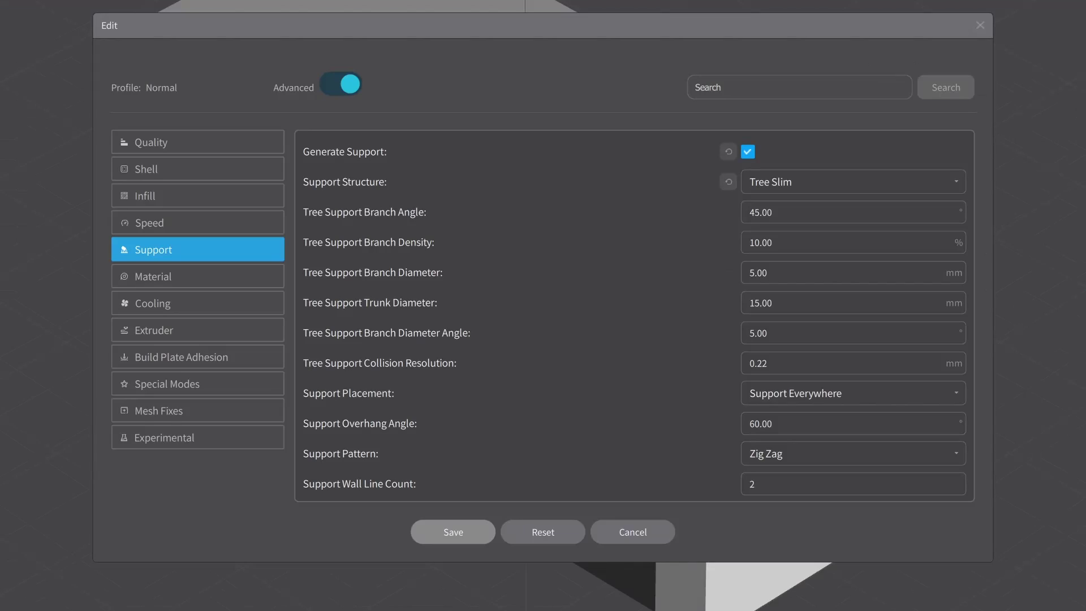
left_click(956, 180)
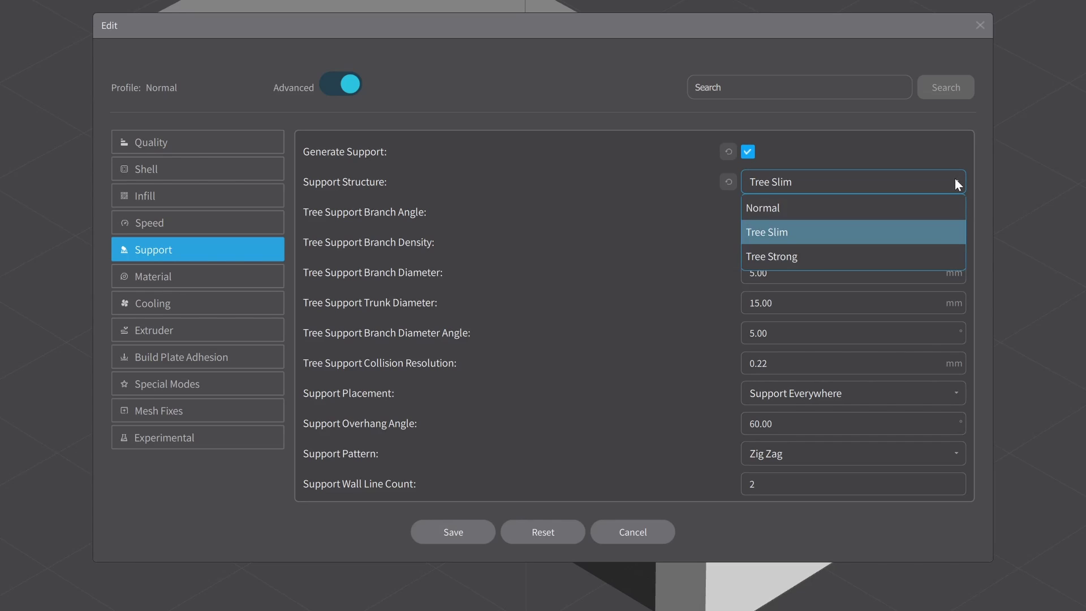
left_click(936, 204)
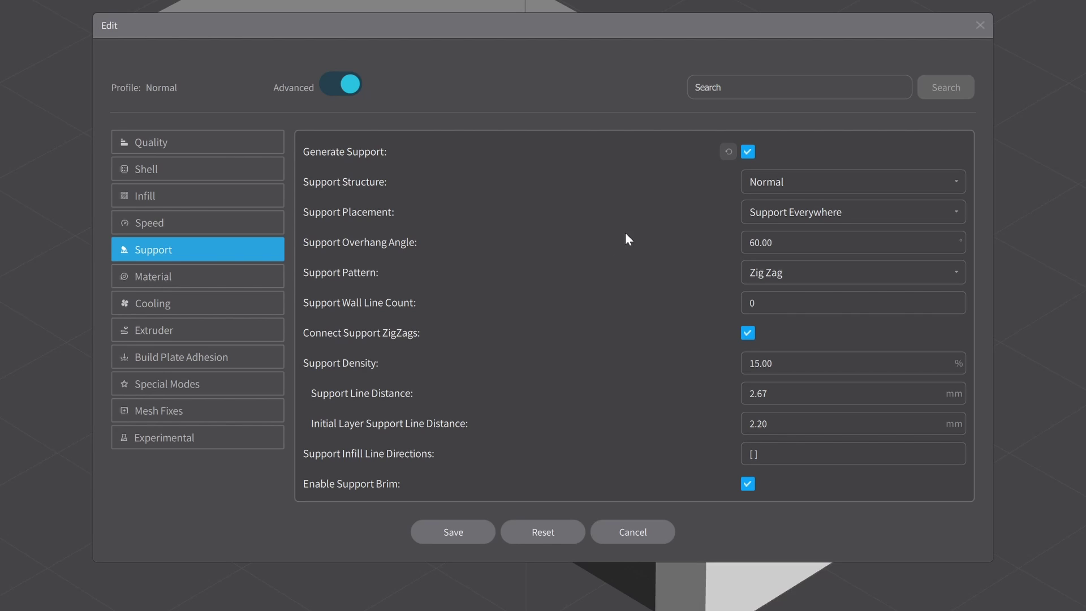
- Set support placement to Touching Build Plate and the overhang angle to 55°
left_click(956, 213)
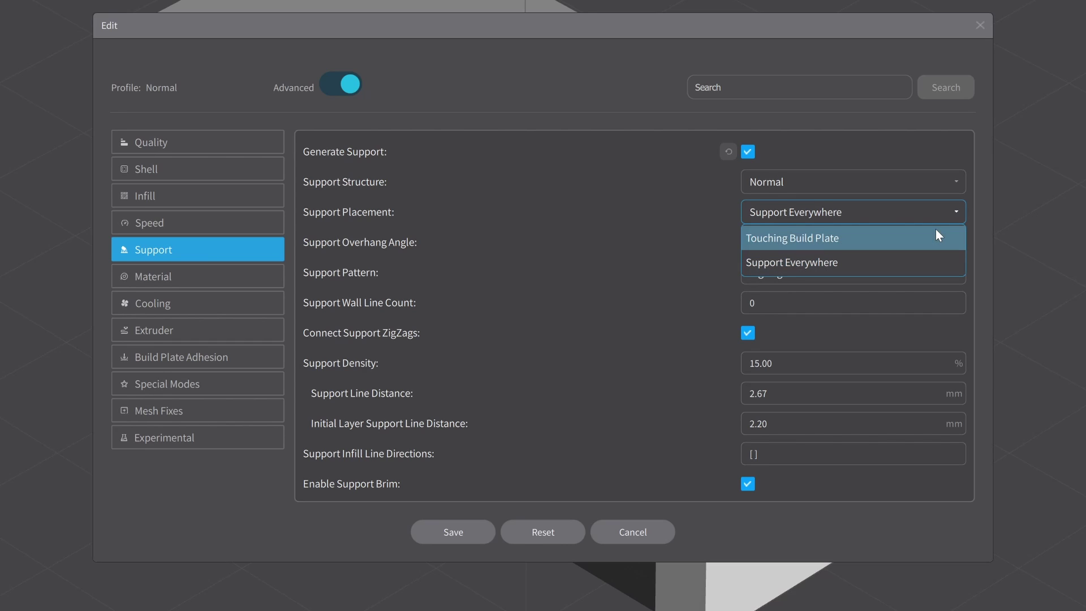
left_click(874, 238)
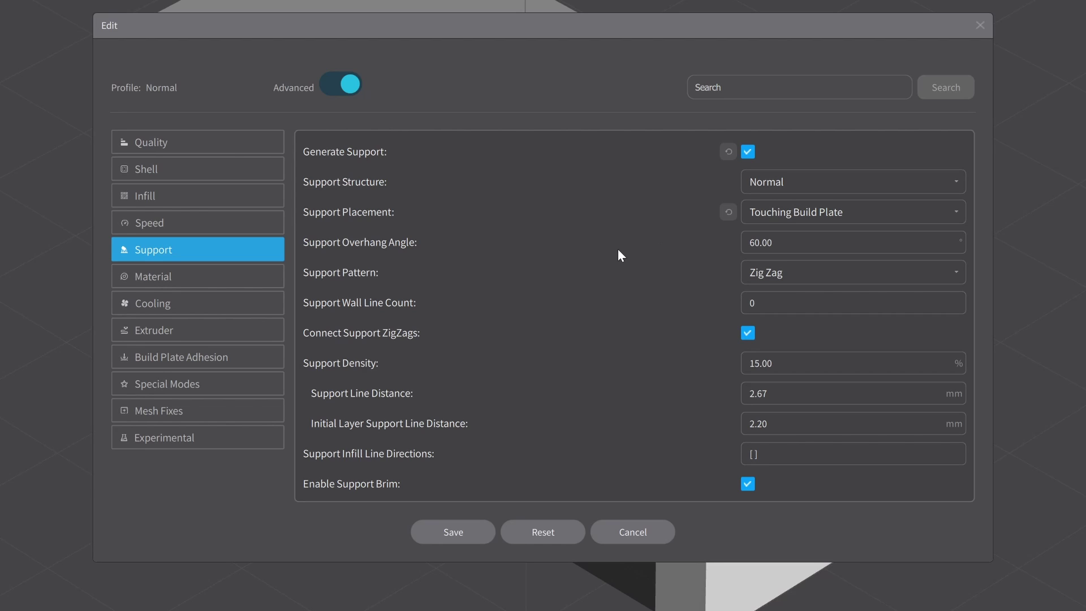
mouse_move(397, 256)
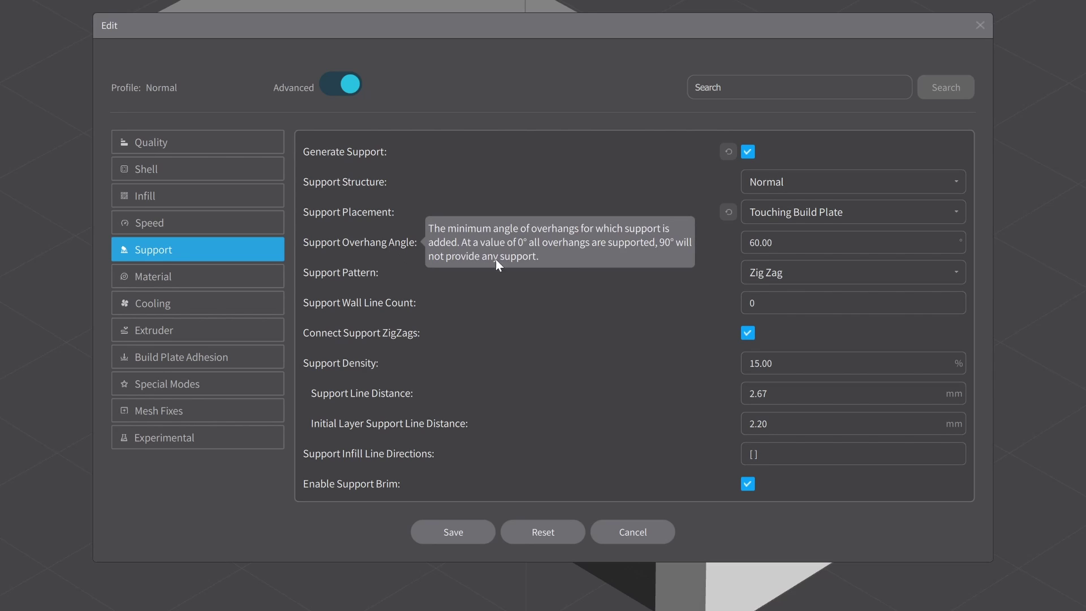
left_click_drag(775, 242, 734, 241)
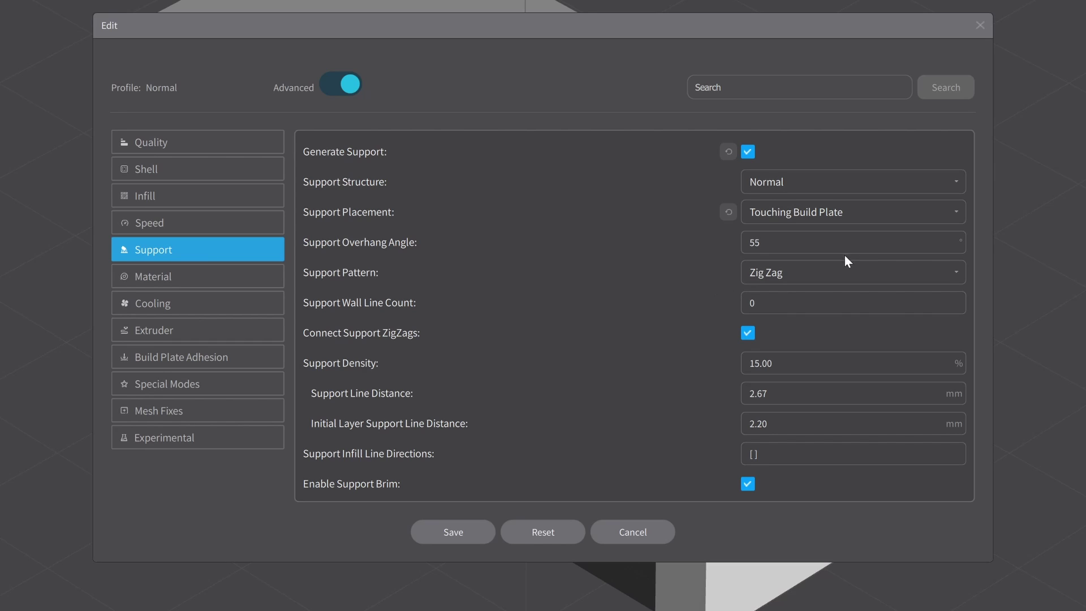
- Save the support settings, re-slice, and inspect the supports beneath the top layers
mouse_move(362, 280)
left_click(447, 532)
left_click(971, 572)
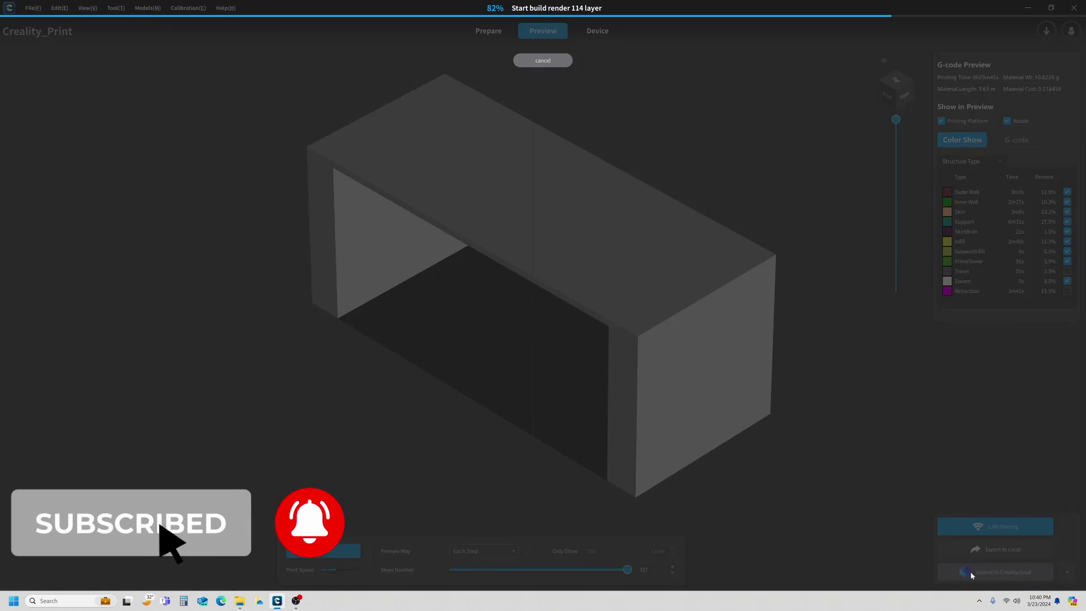
left_click_drag(898, 121, 896, 142)
right_click_drag(441, 236, 439, 268)
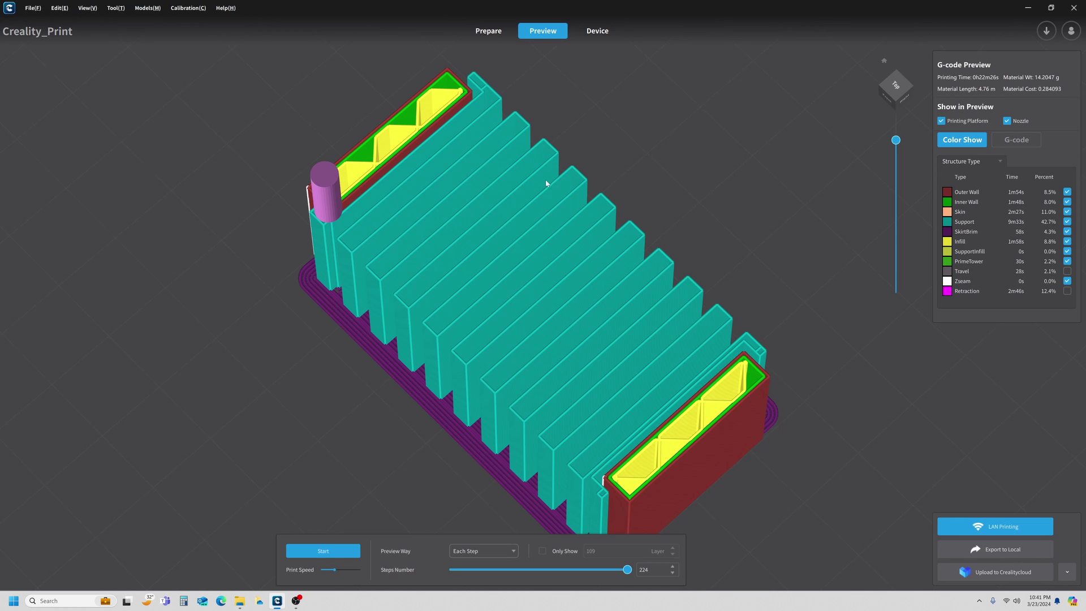
- Change the Normal profile's support pattern from Zig Zag to Grid
left_click(490, 33)
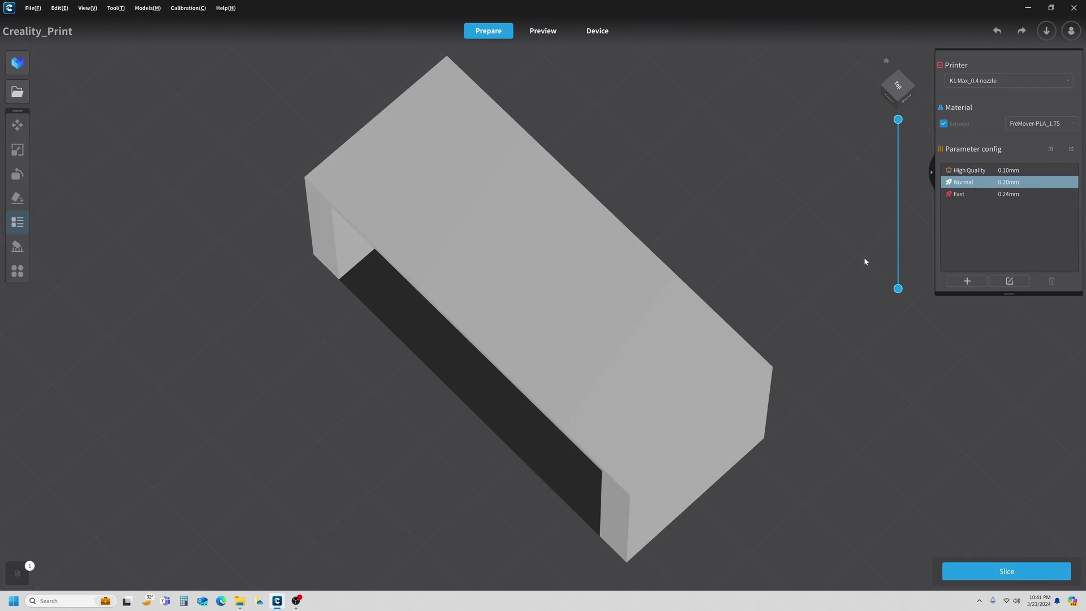
left_click(1010, 281)
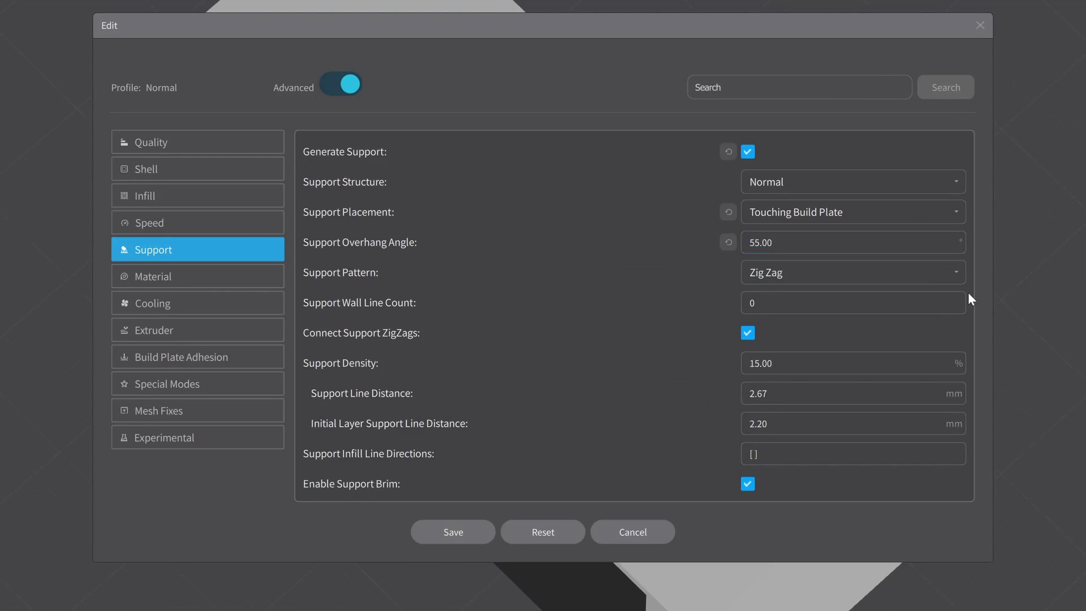
left_click(817, 296)
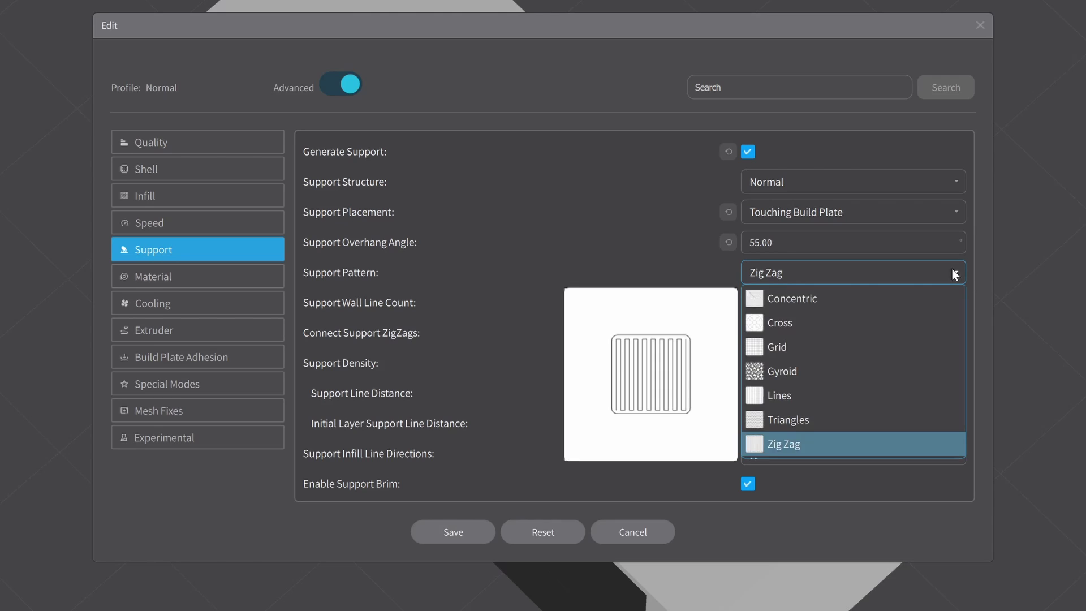
left_click(899, 346)
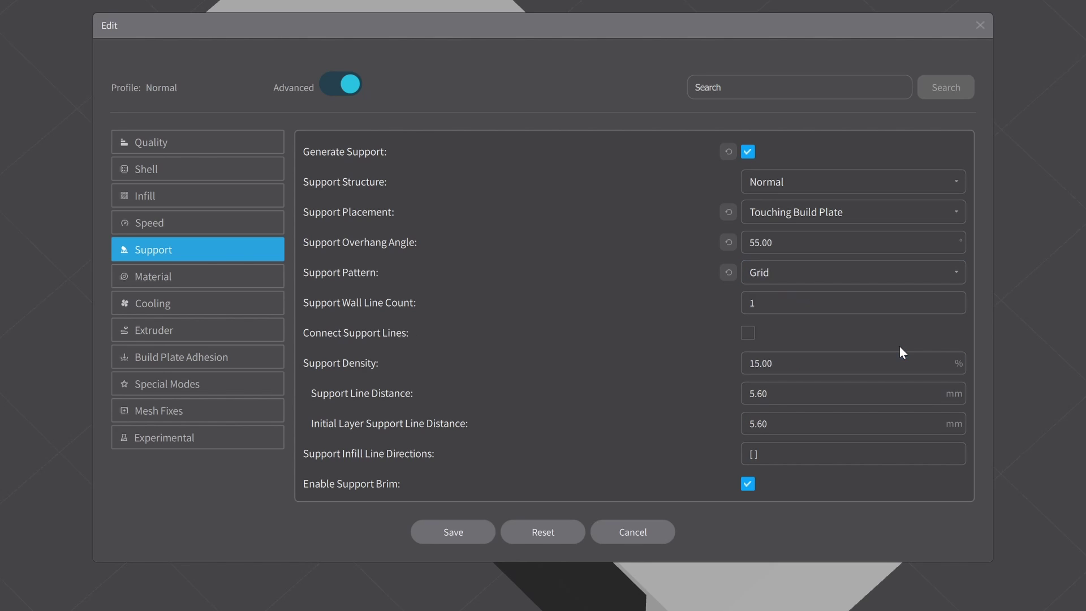
- Save the Grid pattern, re-slice, and view layers below 108 from a low side angle
left_click(451, 532)
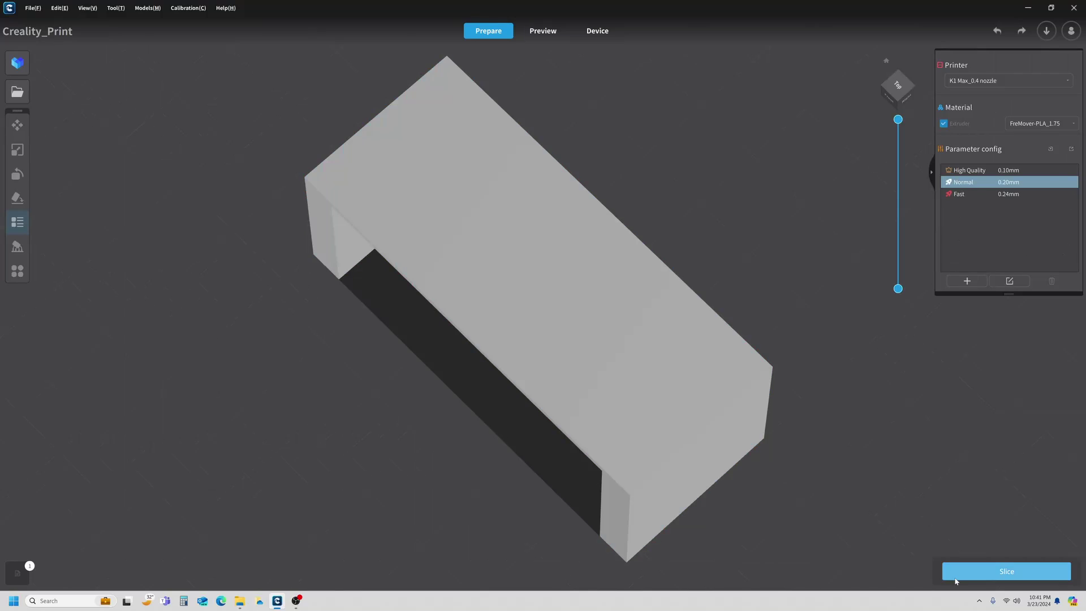
left_click(965, 573)
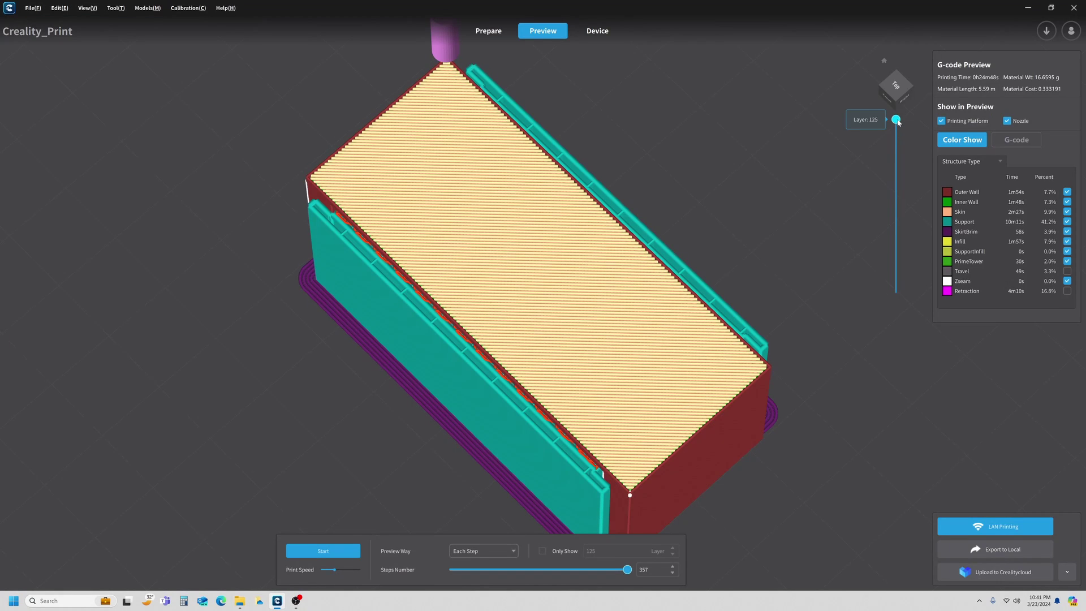
left_click_drag(897, 119, 897, 151)
right_click_drag(813, 385, 823, 346)
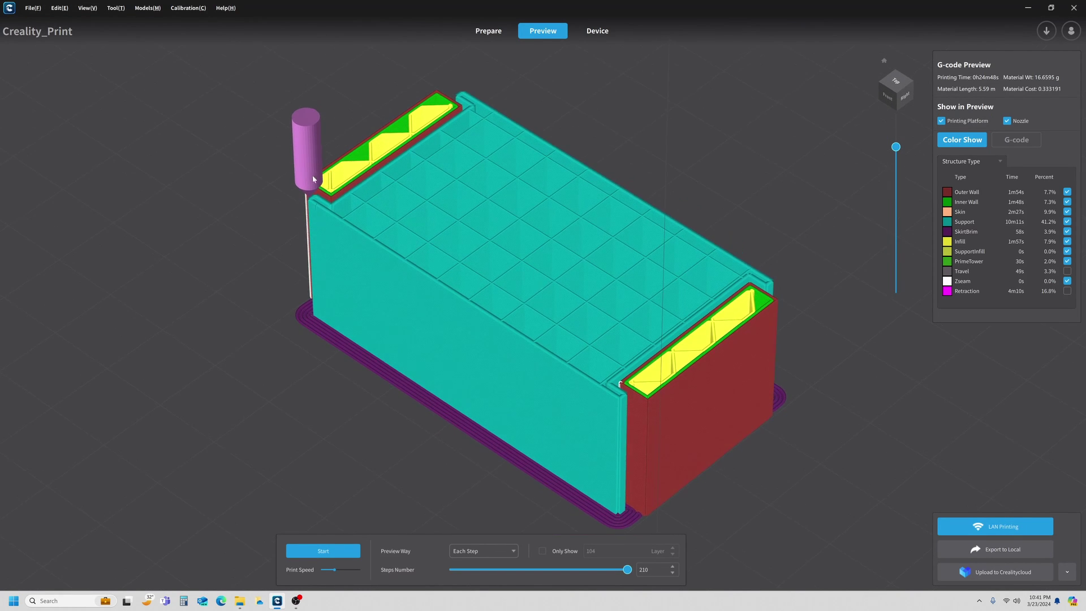
scroll(426, 130, "up", 6)
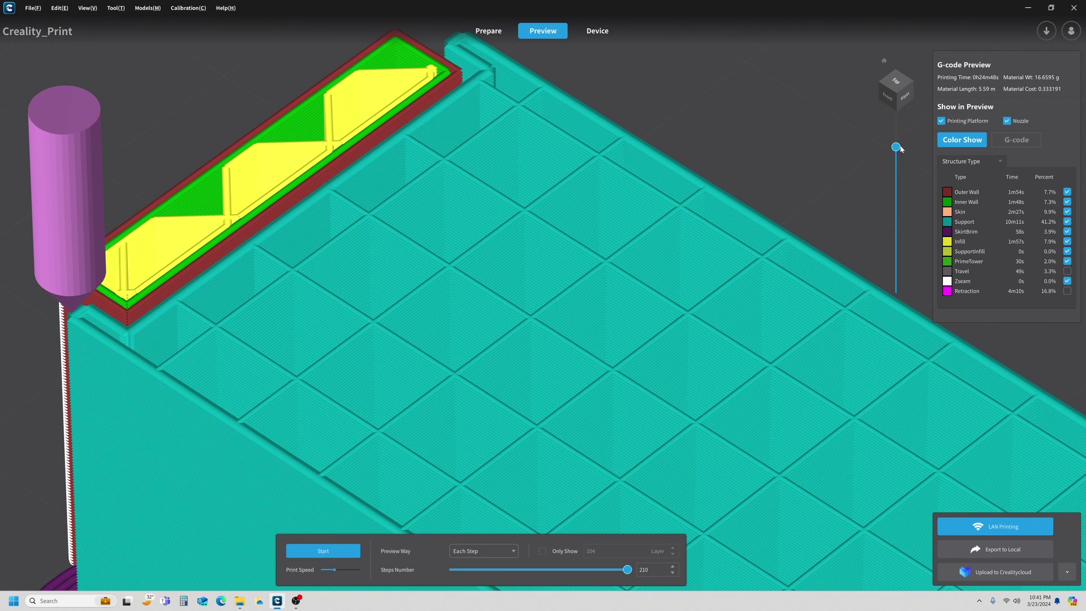
- Step the layer preview through 108 and 122 up to top layer 125 to check the grid supports
left_click_drag(896, 147, 893, 130)
scroll(769, 186, "down", 2)
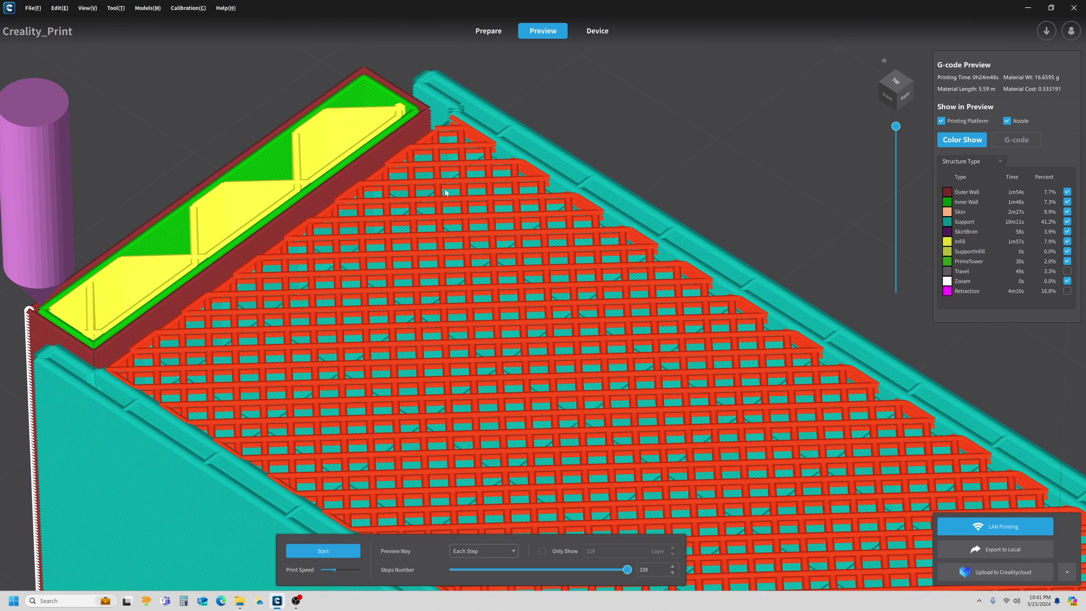
left_click(896, 124)
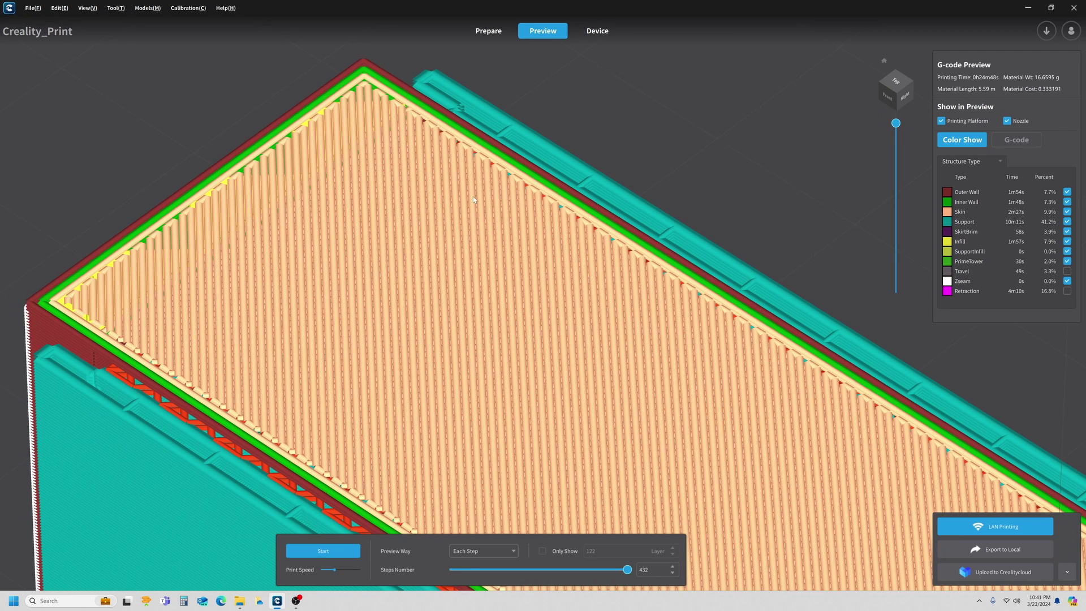
scroll(470, 201, "down", 2)
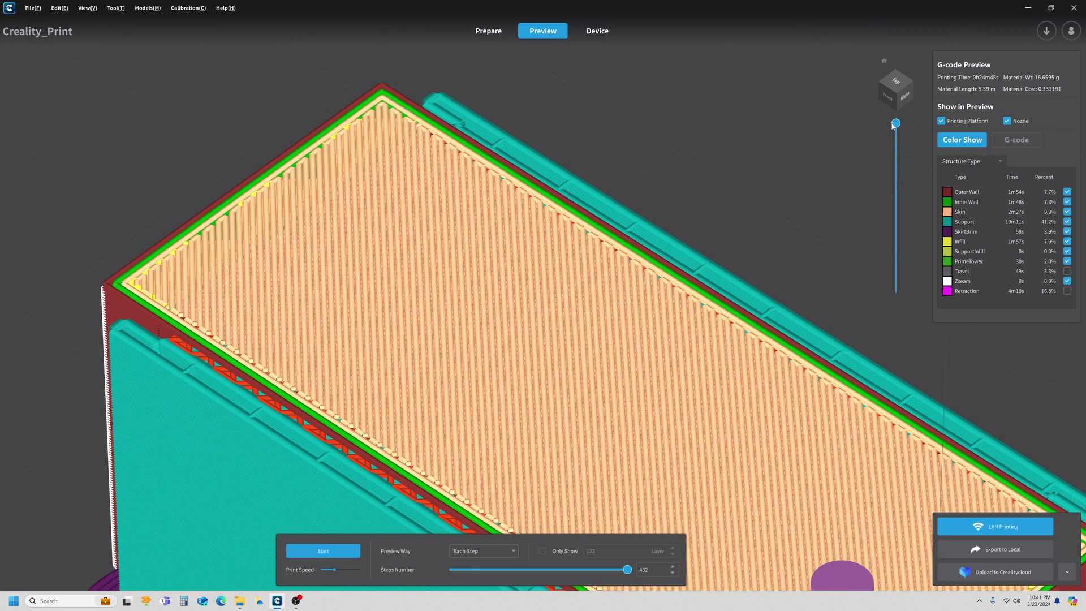
mouse_move(896, 124)
scroll(896, 125, "down", 3)
scroll(896, 124, "up", 3)
scroll(896, 125, "down", 1)
scroll(896, 125, "up", 1)
scroll(896, 125, "down", 1)
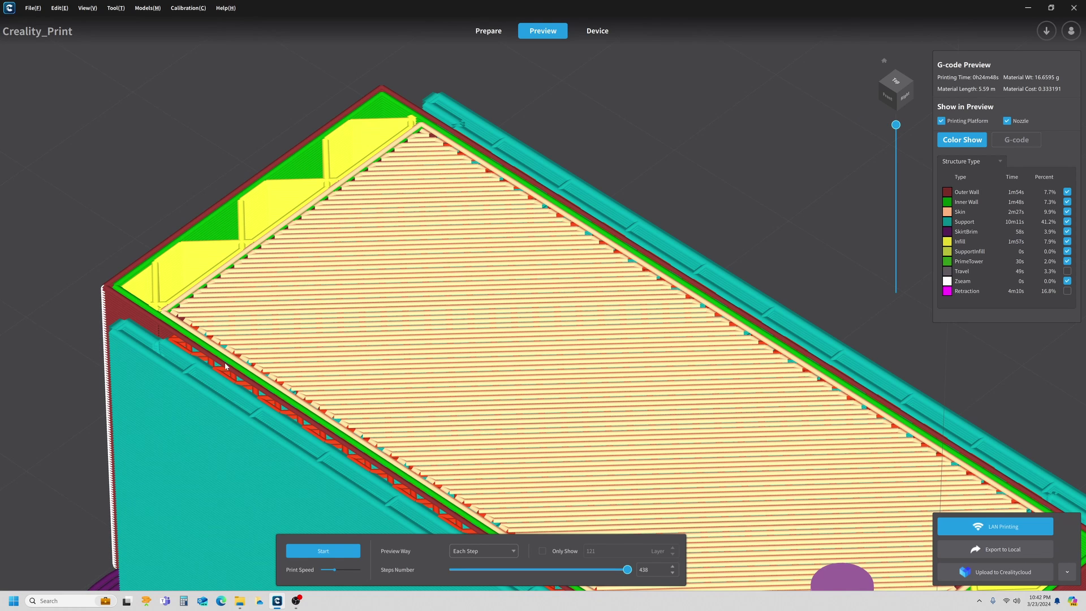
left_click_drag(896, 124, 896, 120)
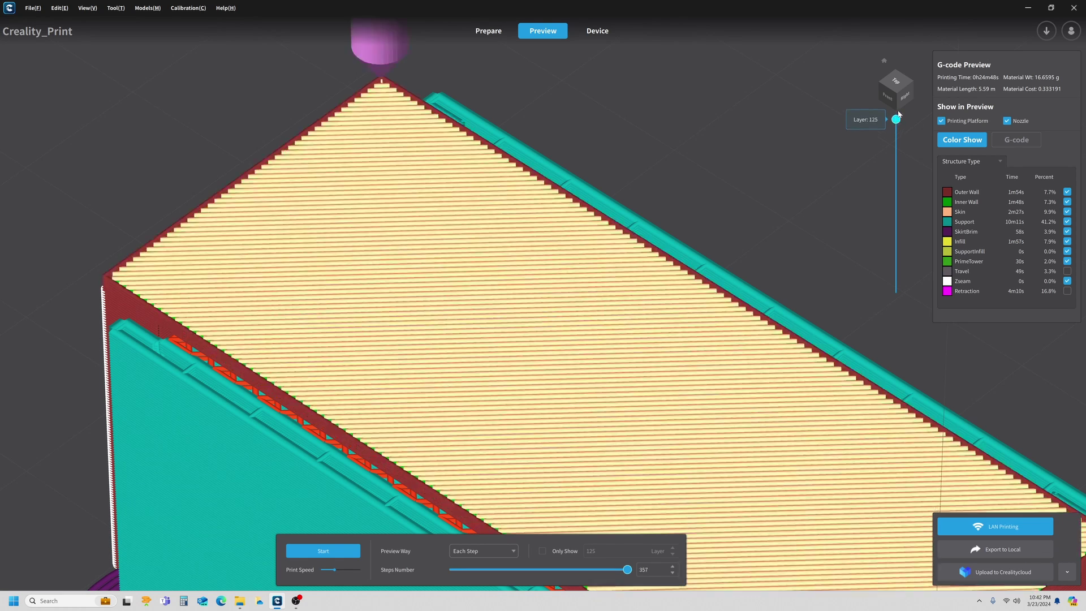
- Lower Support Density from 15% to 12% in the Normal profile settings
left_click(480, 32)
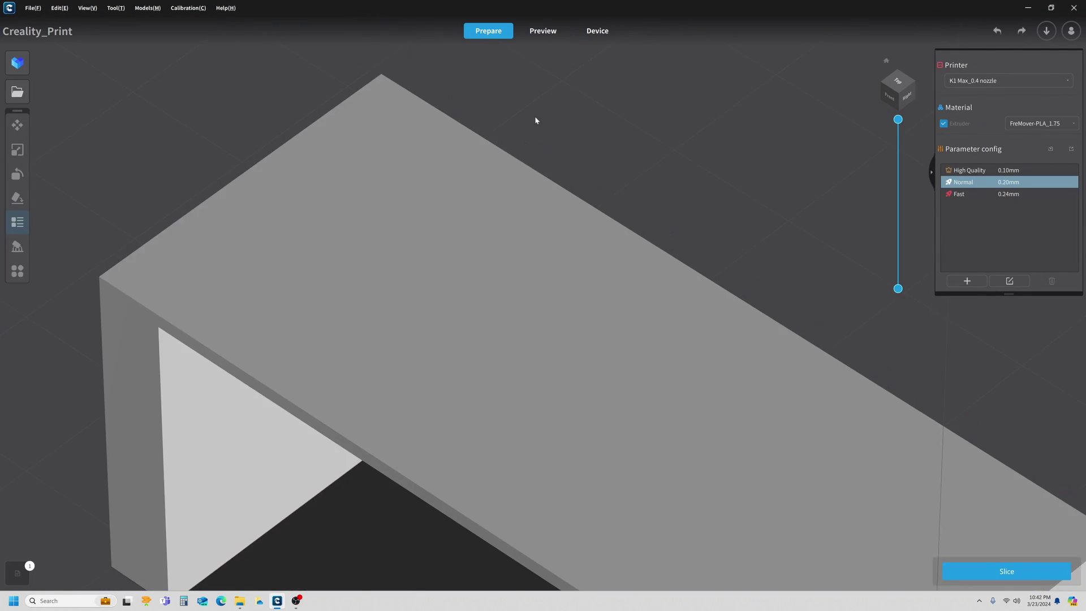
scroll(530, 122, "down", 5)
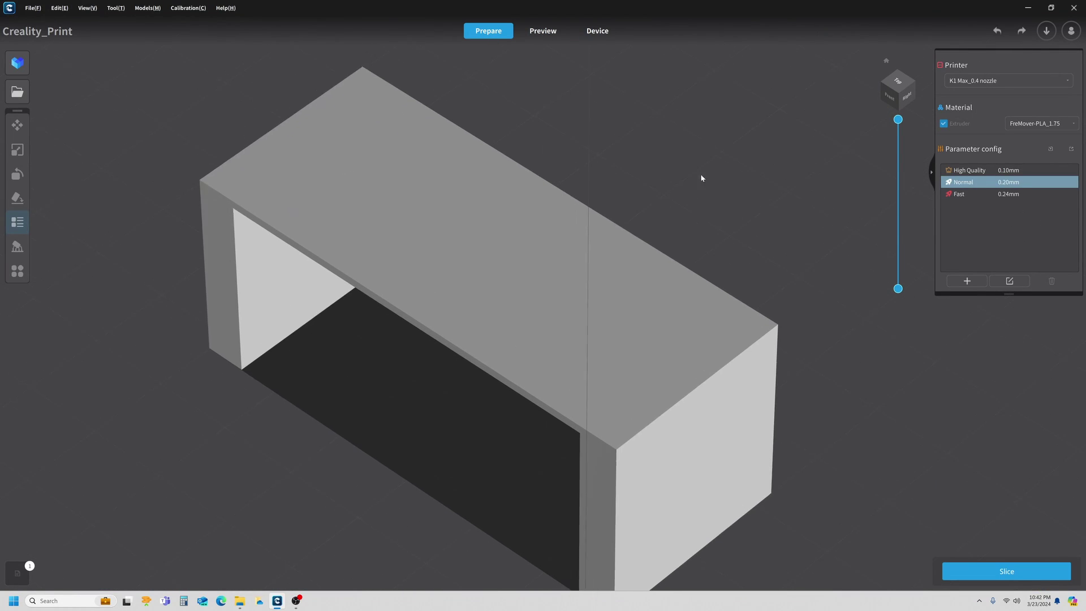
middle_click_drag(707, 180, 739, 193)
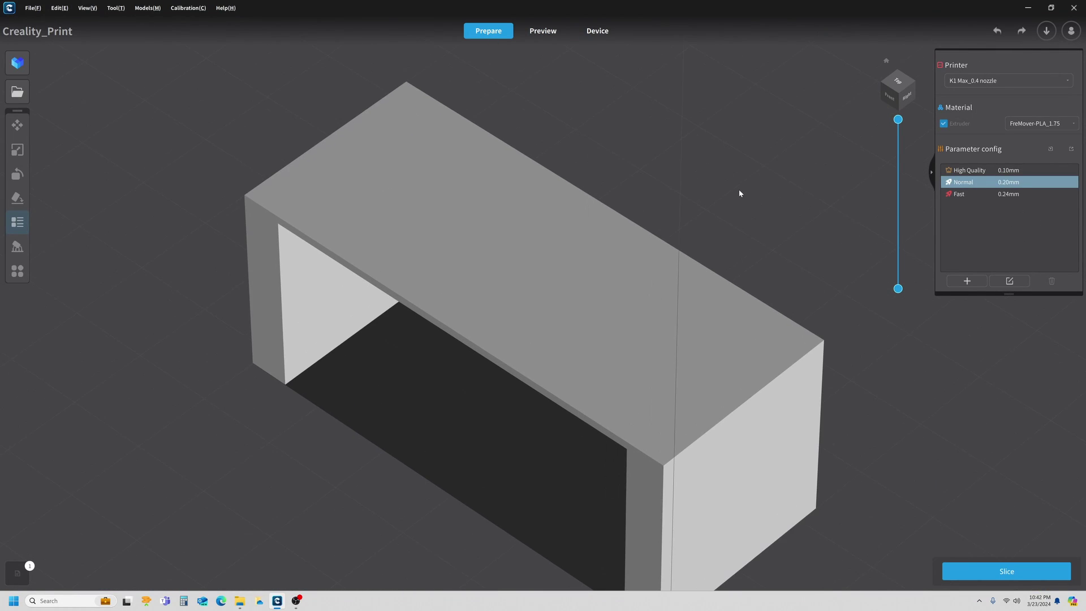
left_click(1012, 281)
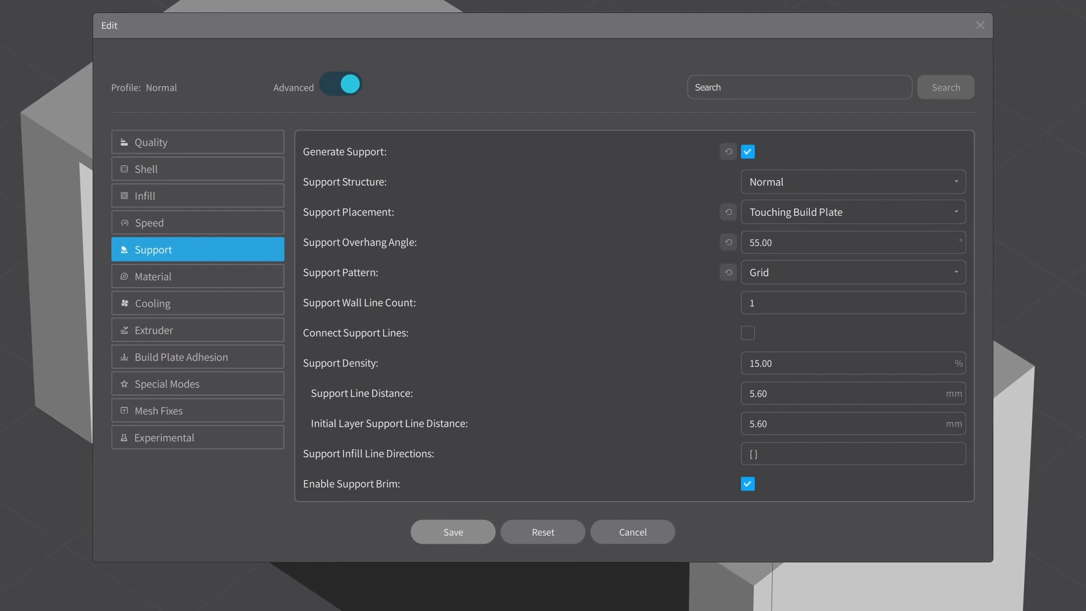
left_click(849, 393)
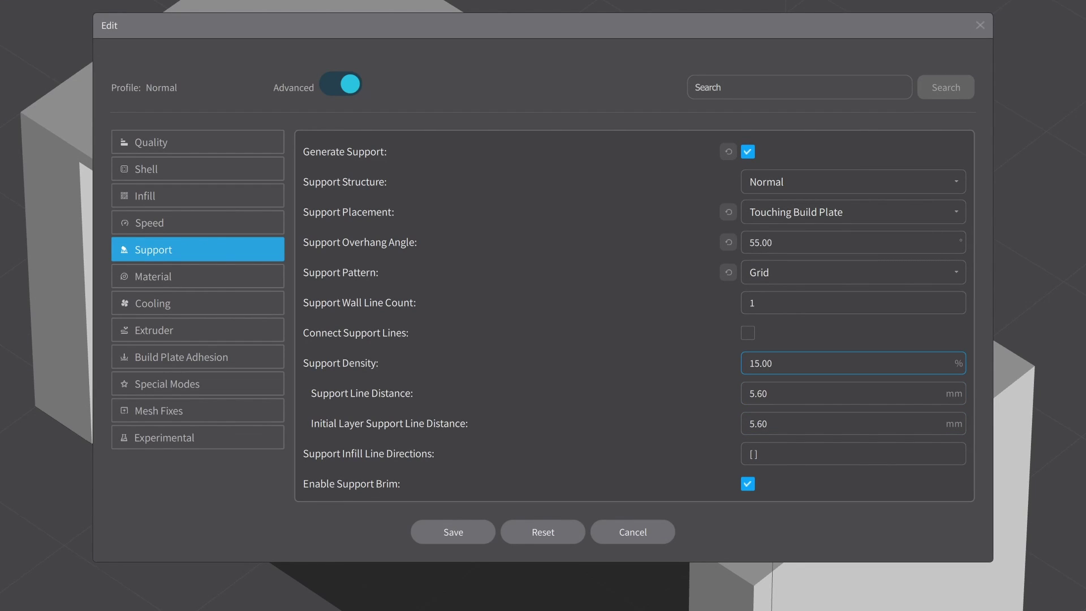
key("shift+Left")
key("shift+Left")
key("shift+Left")
key("shift+Left")
key("shift+Left")
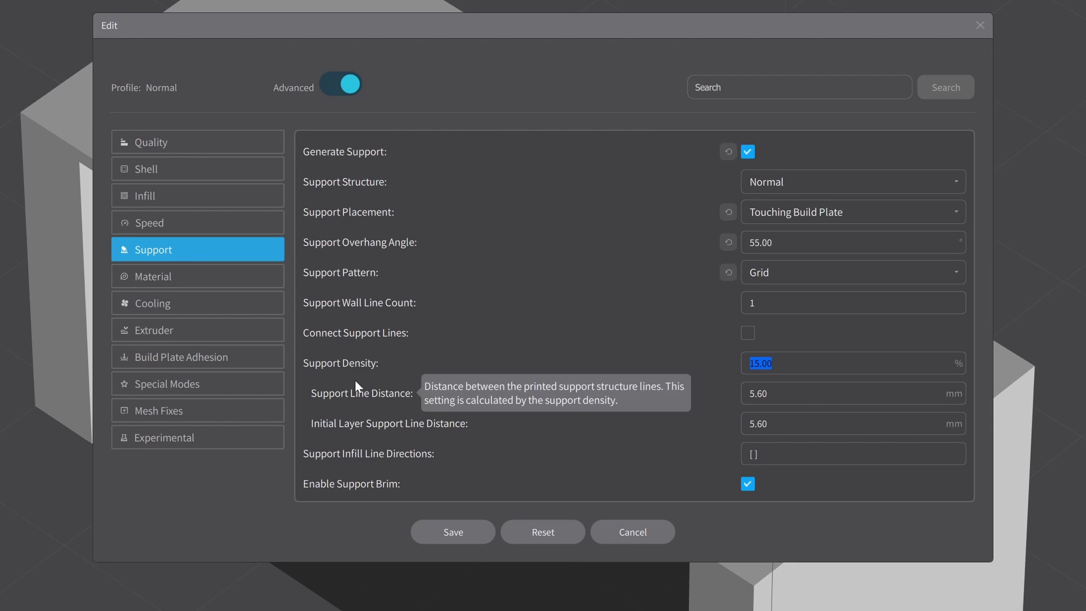
type("12")
key("Return")
- Save the profile, re-slice, and view the lower layers of the grid supports
left_click(451, 537)
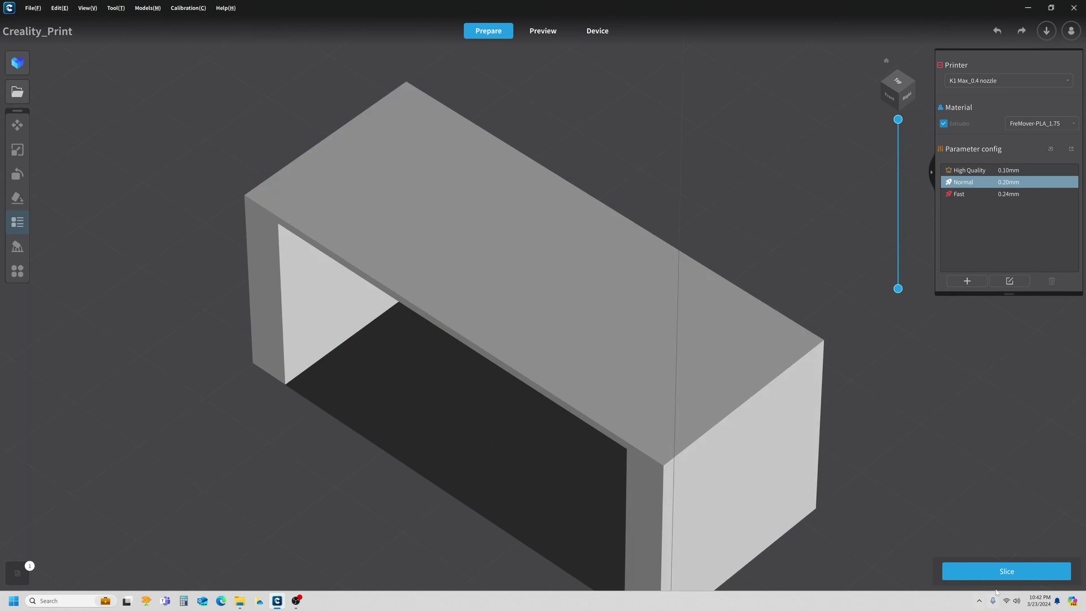
left_click(1006, 571)
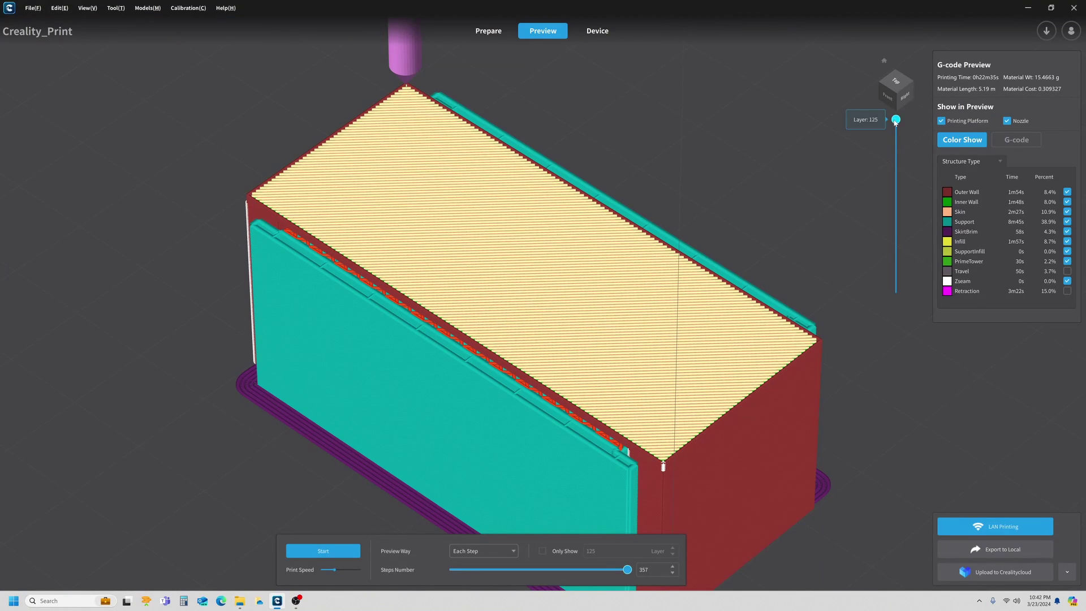
left_click_drag(896, 120, 896, 136)
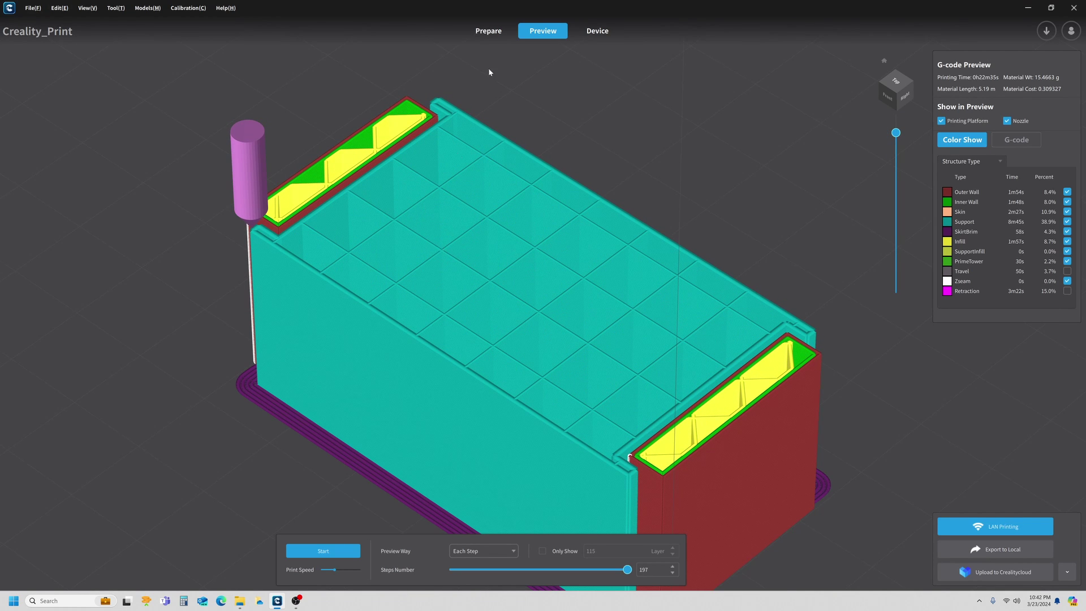
- Raise Support Density to 25% in the profile settings and save
left_click(488, 31)
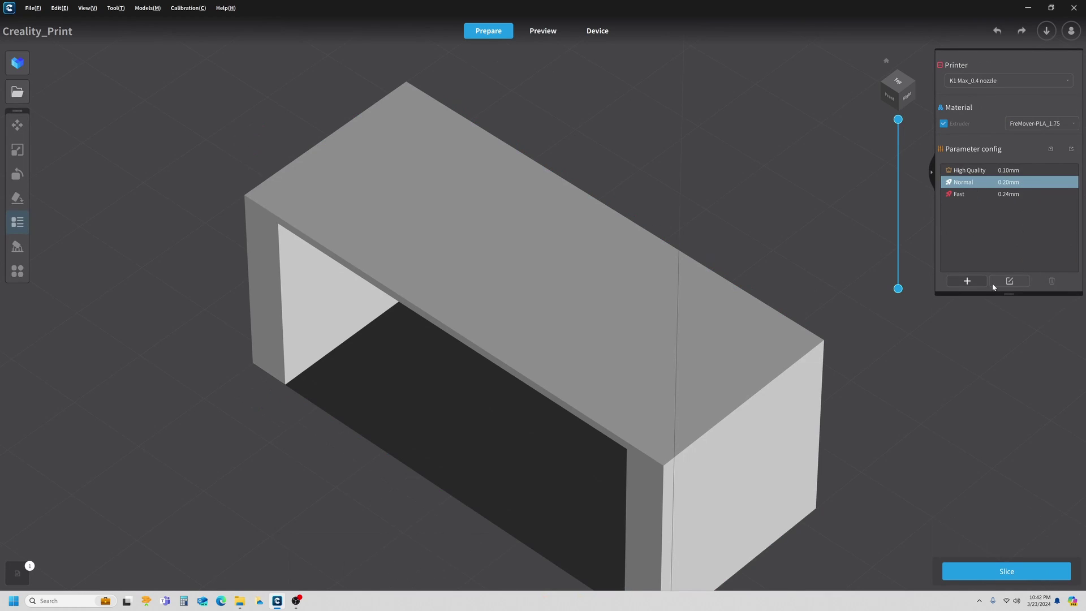
left_click(1009, 283)
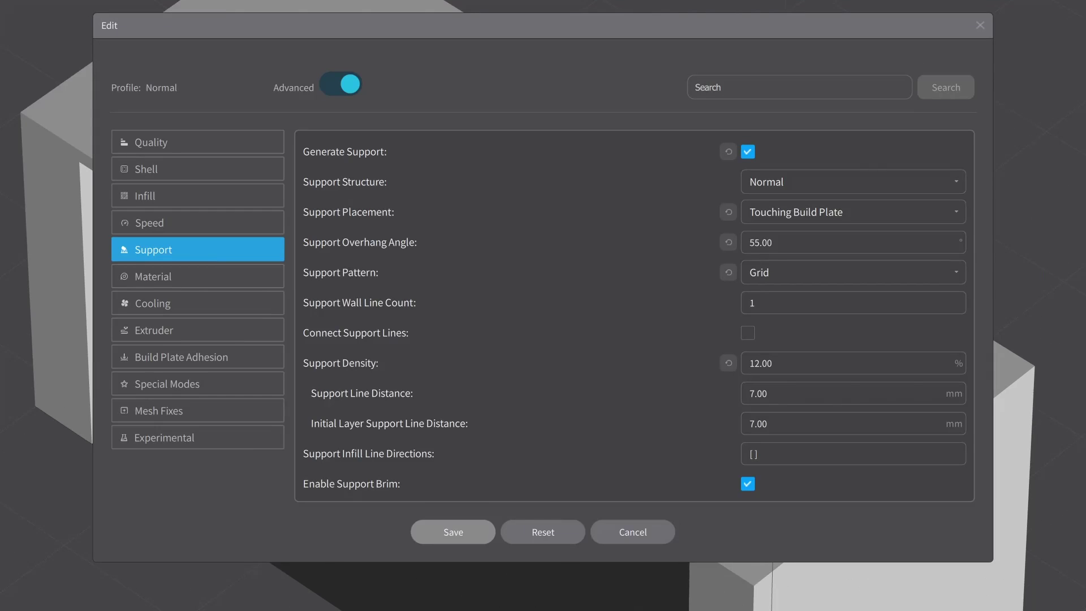
left_click(848, 363)
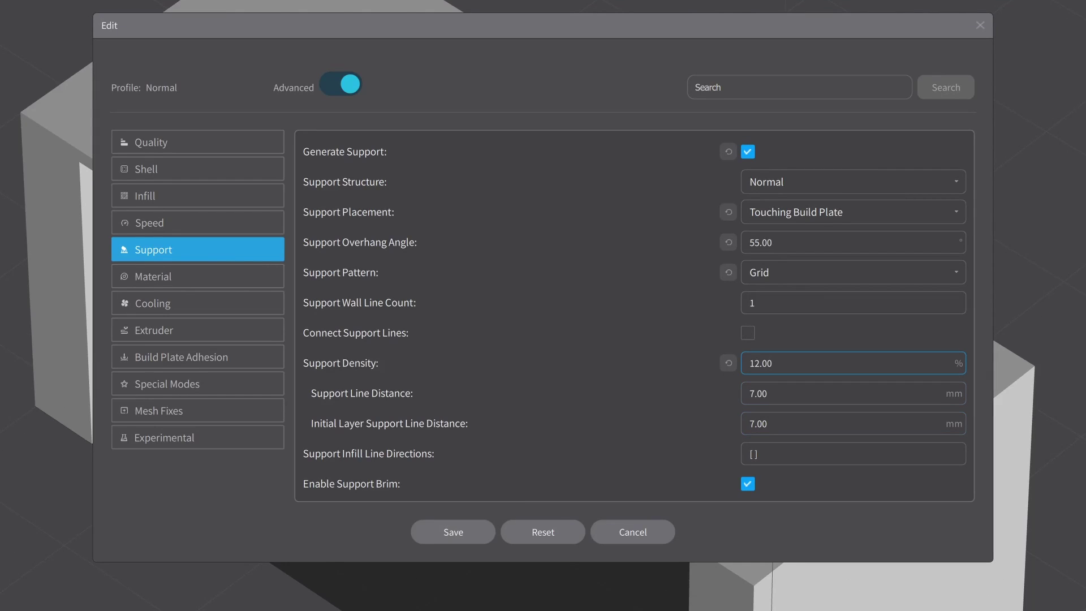
left_click_drag(848, 363, 734, 365)
left_click(452, 530)
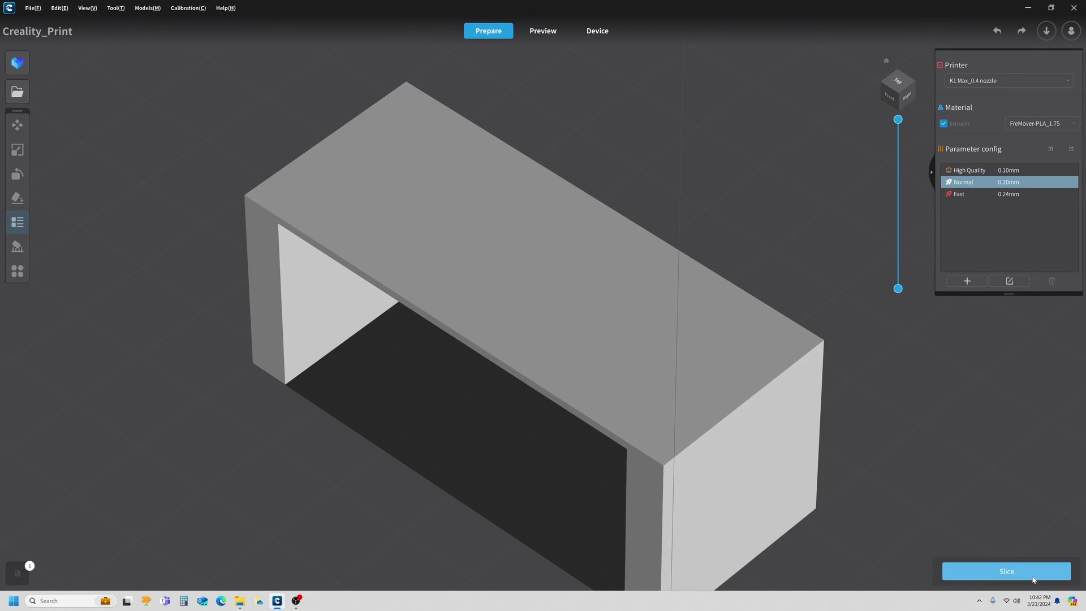
- Re-slice and inspect the denser support grid at layer 115 from above
left_click(1033, 579)
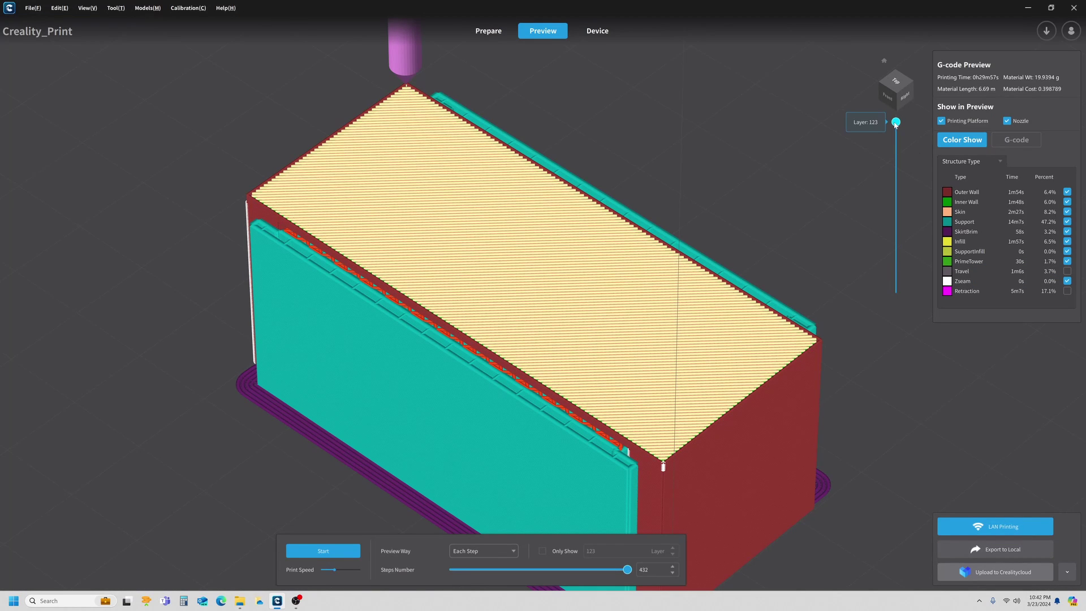
left_click_drag(895, 123, 896, 134)
mouse_move(441, 342)
right_mouse_down()
mouse_move(450, 419)
mouse_move(458, 337)
mouse_move(451, 327)
mouse_move(450, 354)
mouse_move(439, 328)
right_mouse_up()
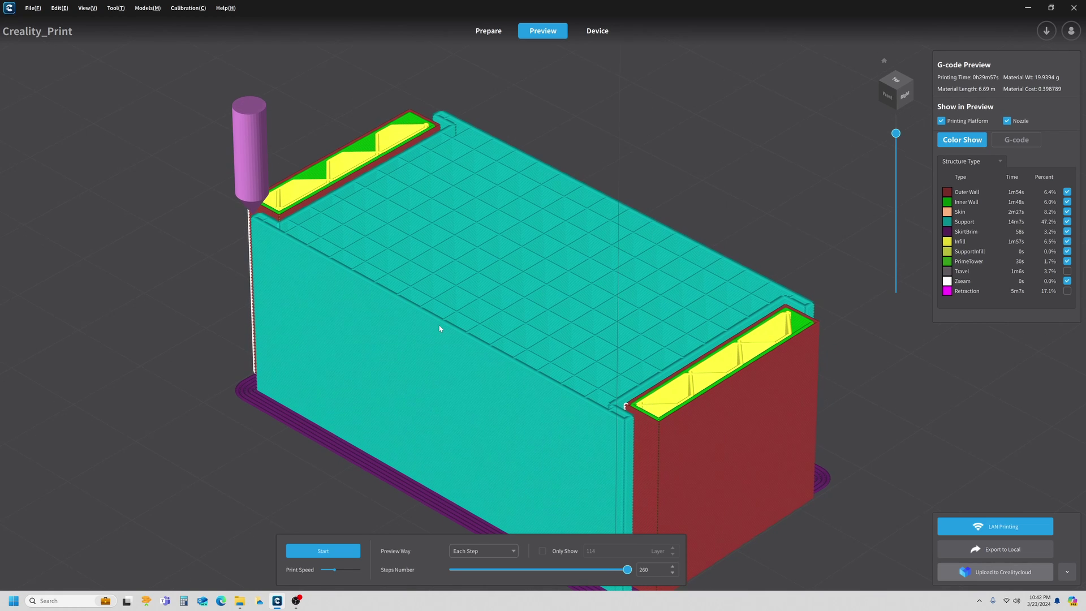
- Set Support Density back from 25.00% to 12% and save the profile
left_click(485, 32)
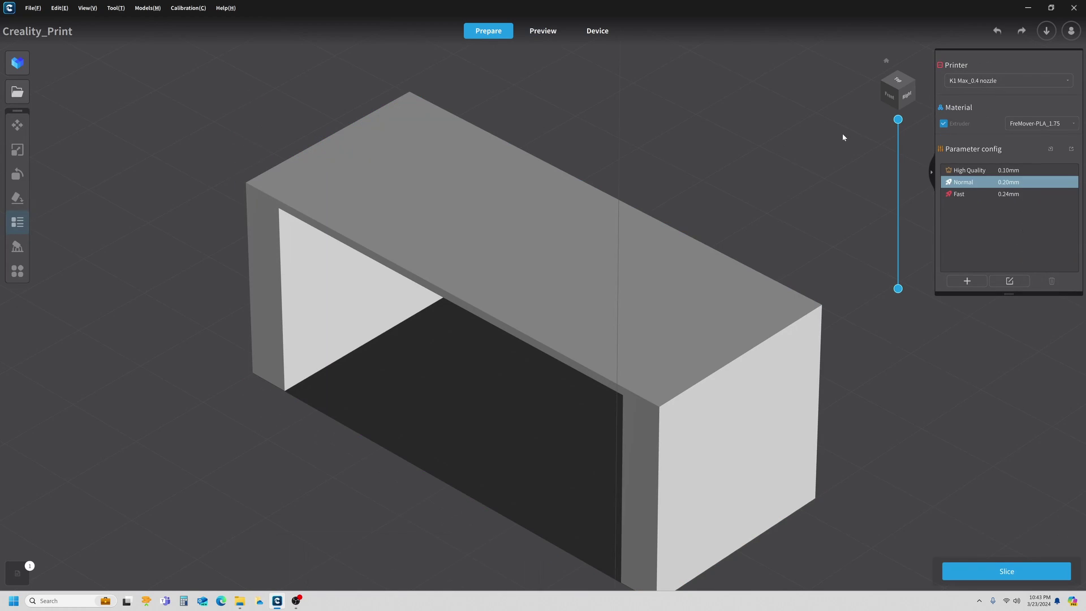
left_click(1009, 281)
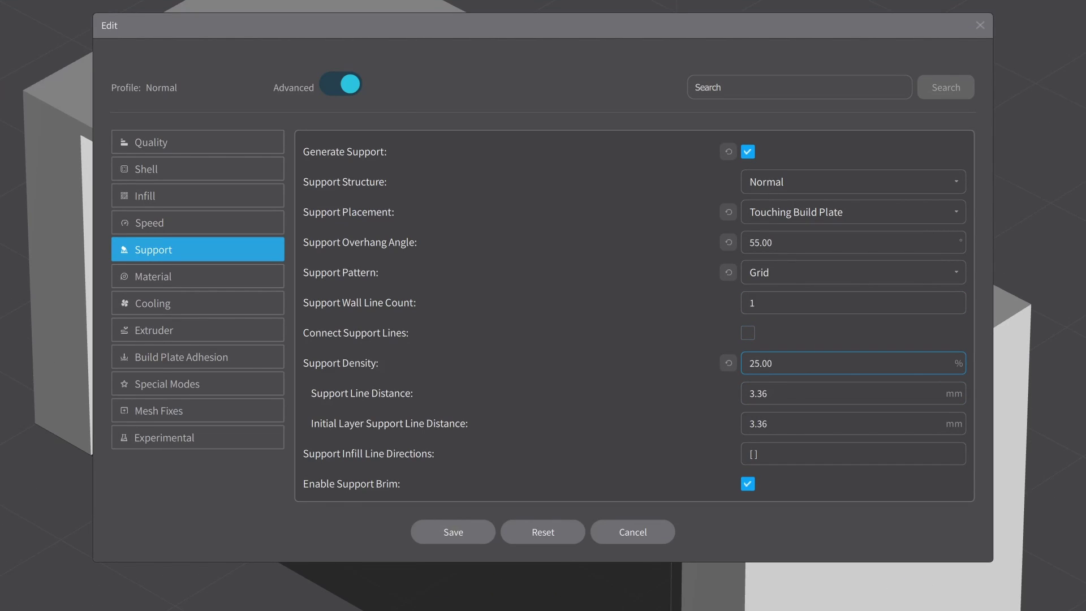
key("ctrl+a")
type("12")
key("Return")
scroll(583, 388, "down", 1)
scroll(584, 388, "down", 1)
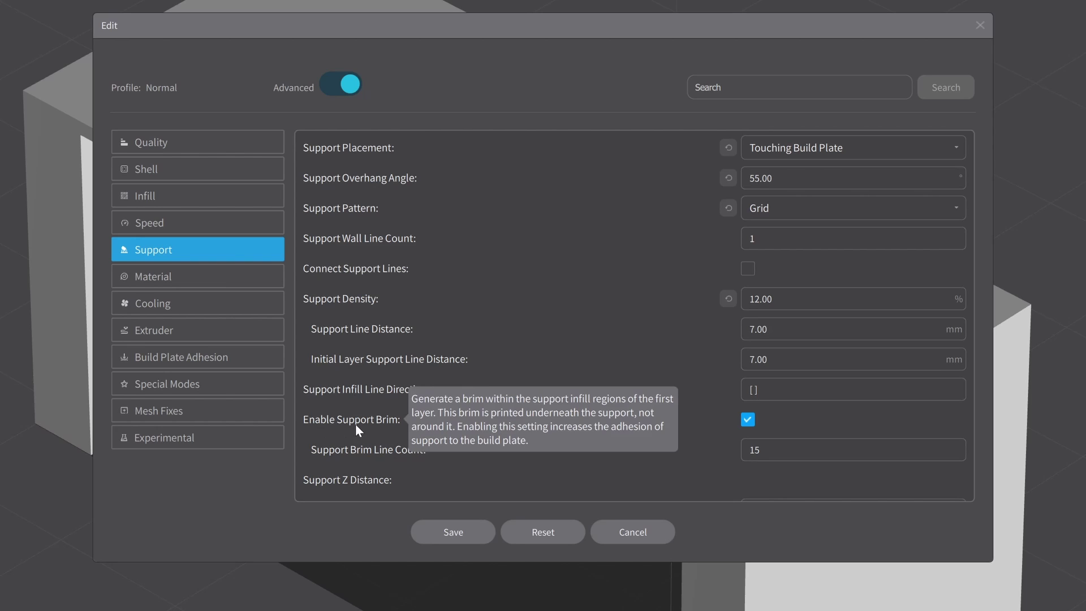
left_click(468, 532)
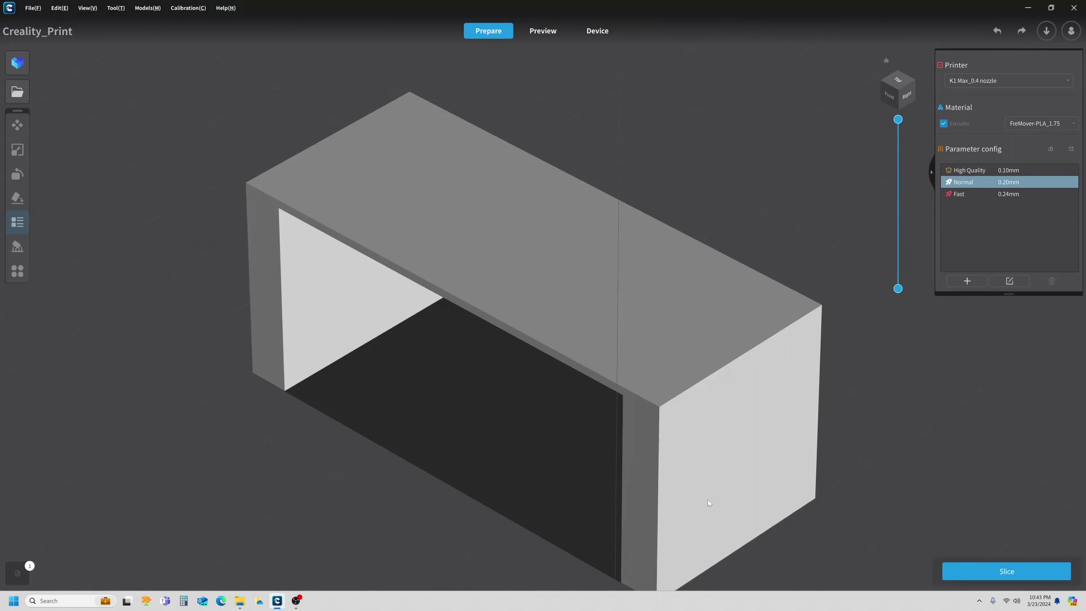
- Re-slice the model and orbit the preview to inspect the support grid and brim from below
left_click(991, 573)
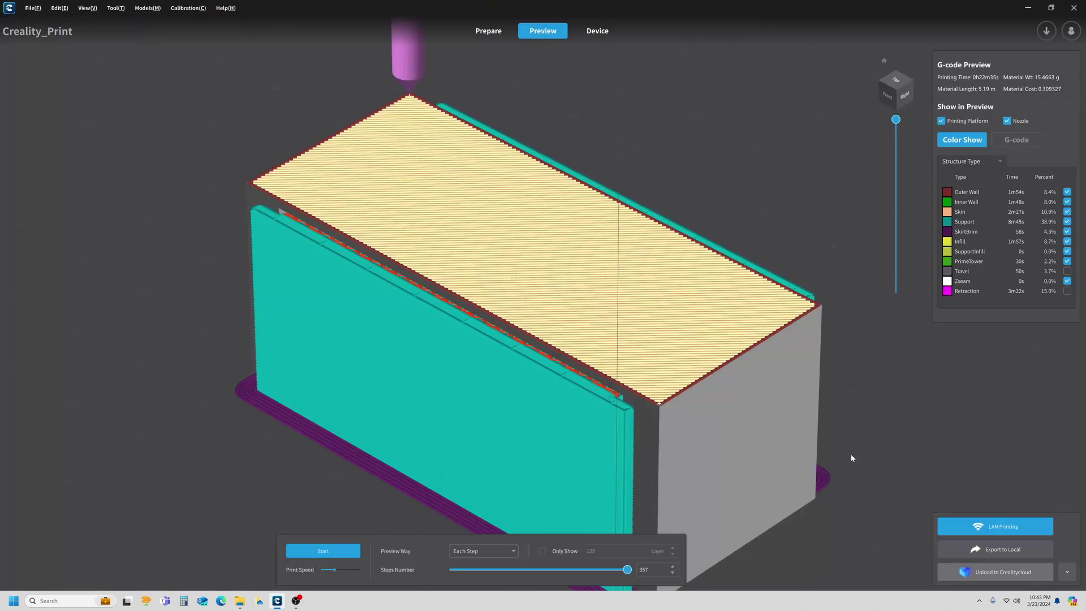
scroll(850, 454, "down", 5)
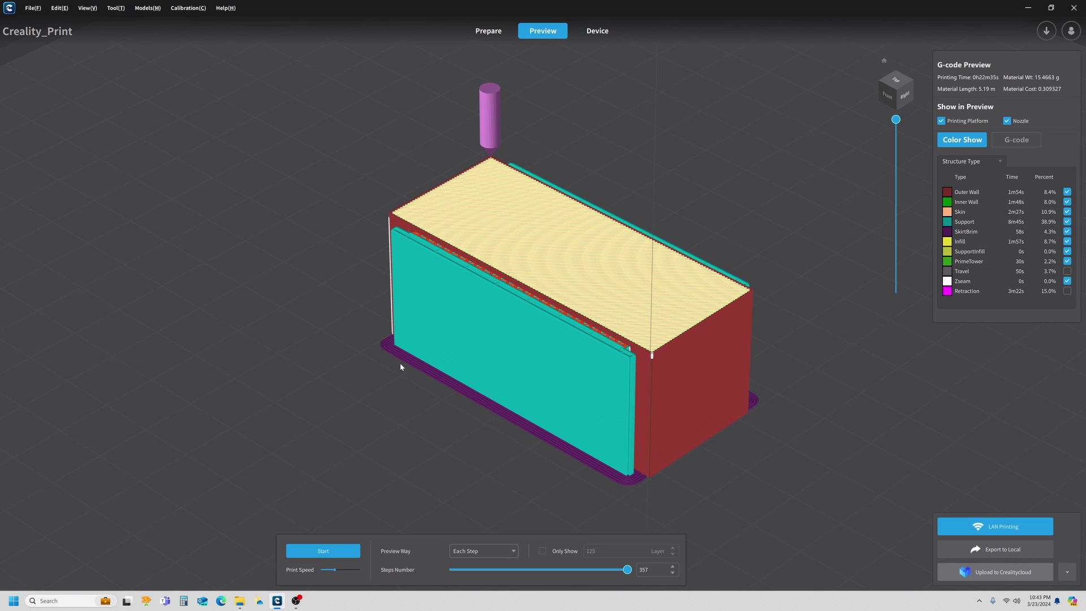
right_click_drag(653, 520, 640, 207)
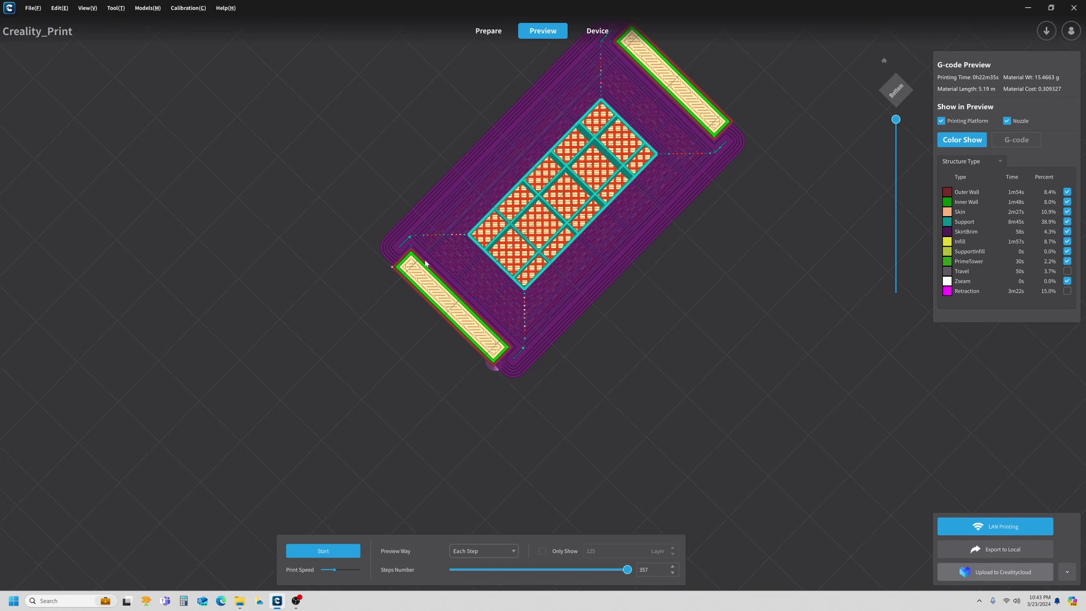
right_click_drag(739, 270, 738, 417)
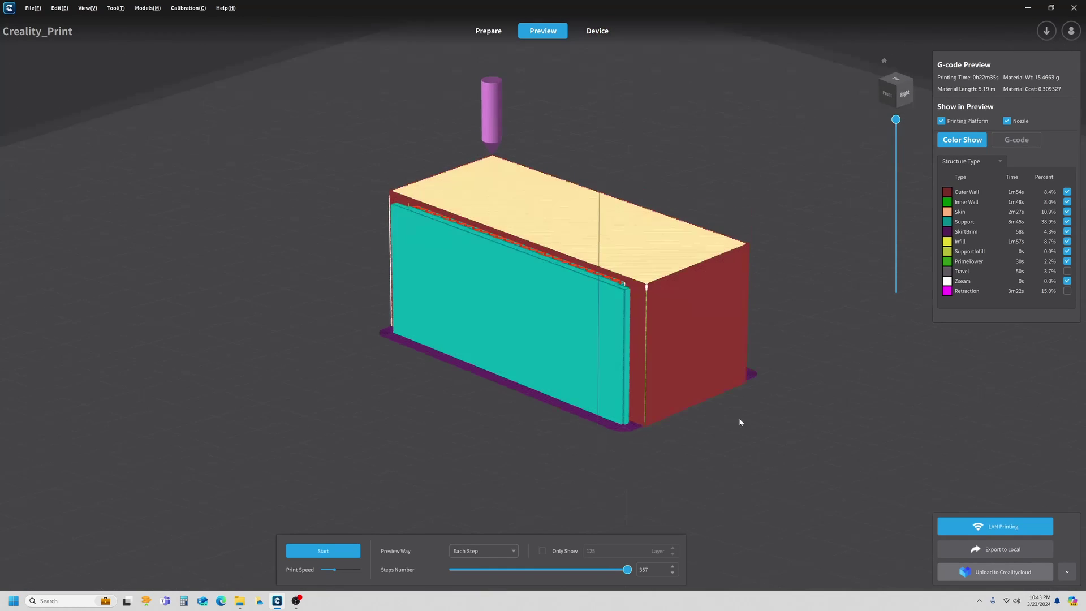
- Turn off Enable Support Brim in the profile, save, and re-slice to check the underside
left_click(489, 31)
left_click(1011, 281)
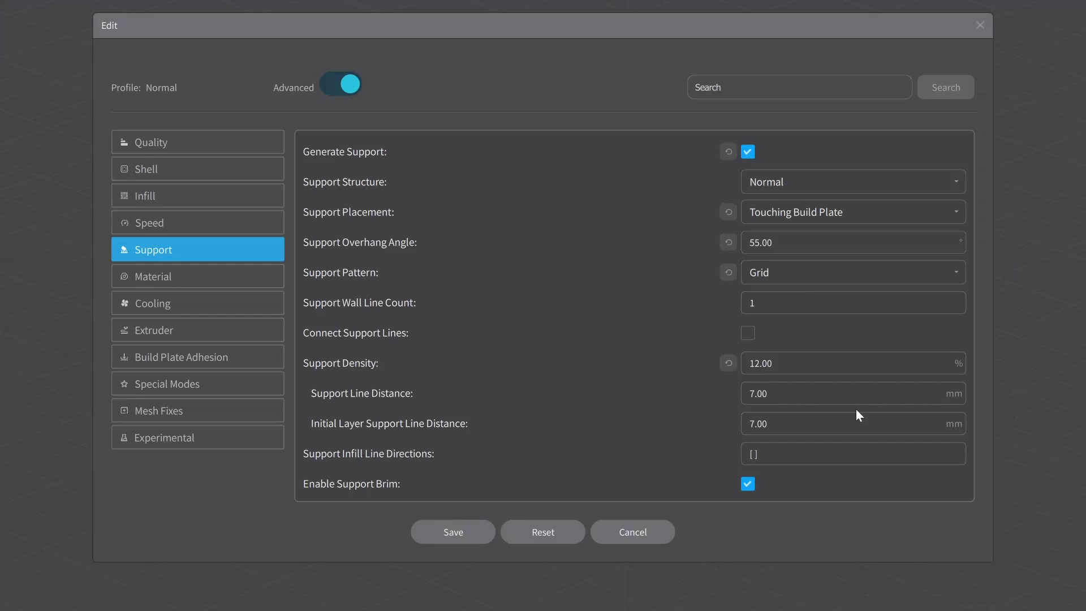
left_click(477, 532)
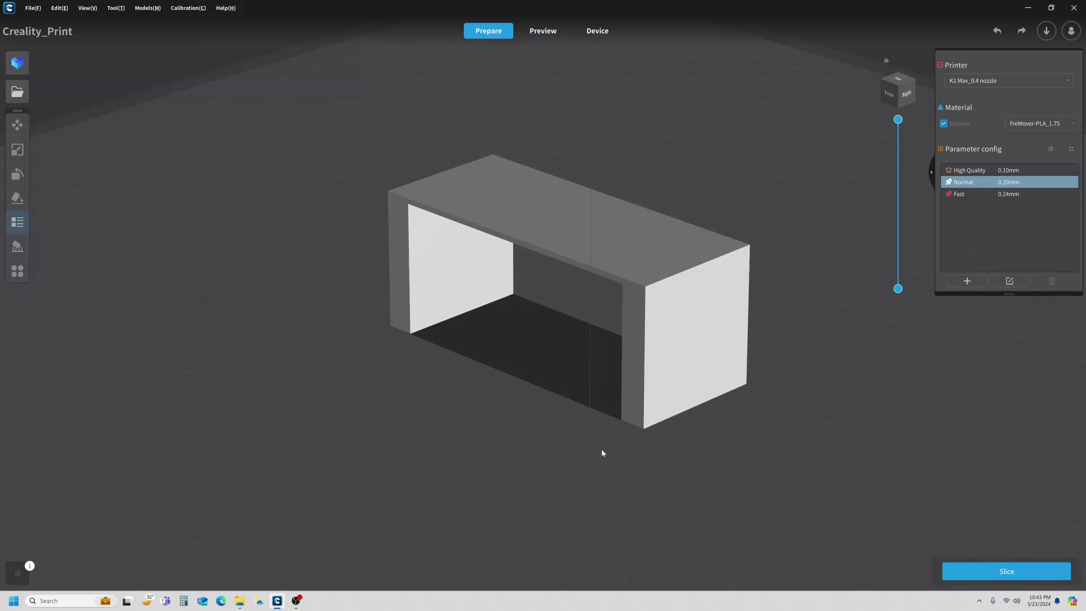
left_click(1006, 572)
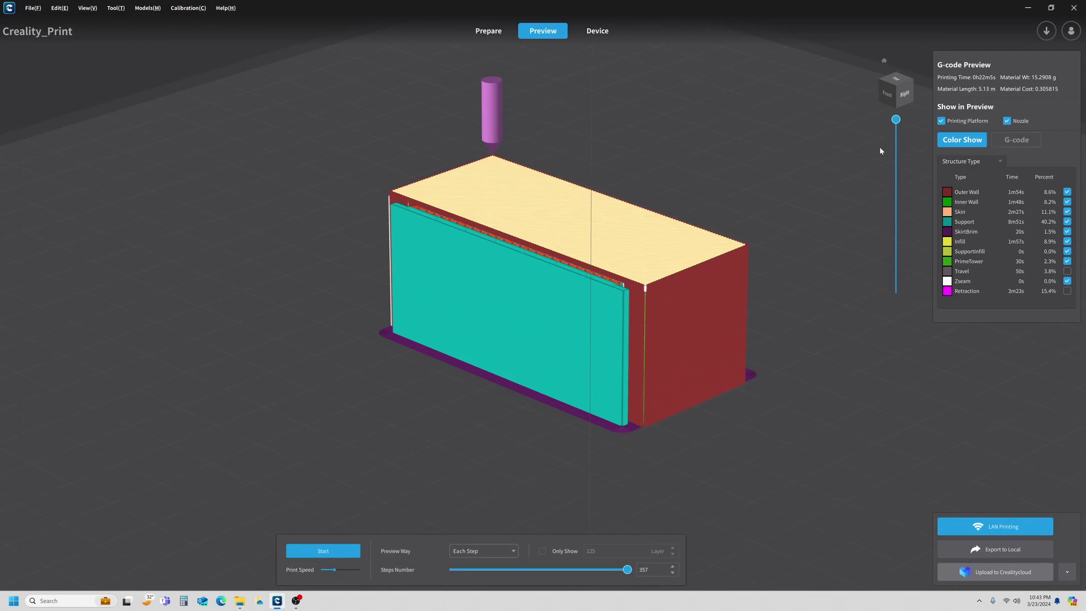
mouse_move(649, 453)
right_mouse_down()
mouse_move(645, 276)
mouse_move(639, 460)
right_mouse_up()
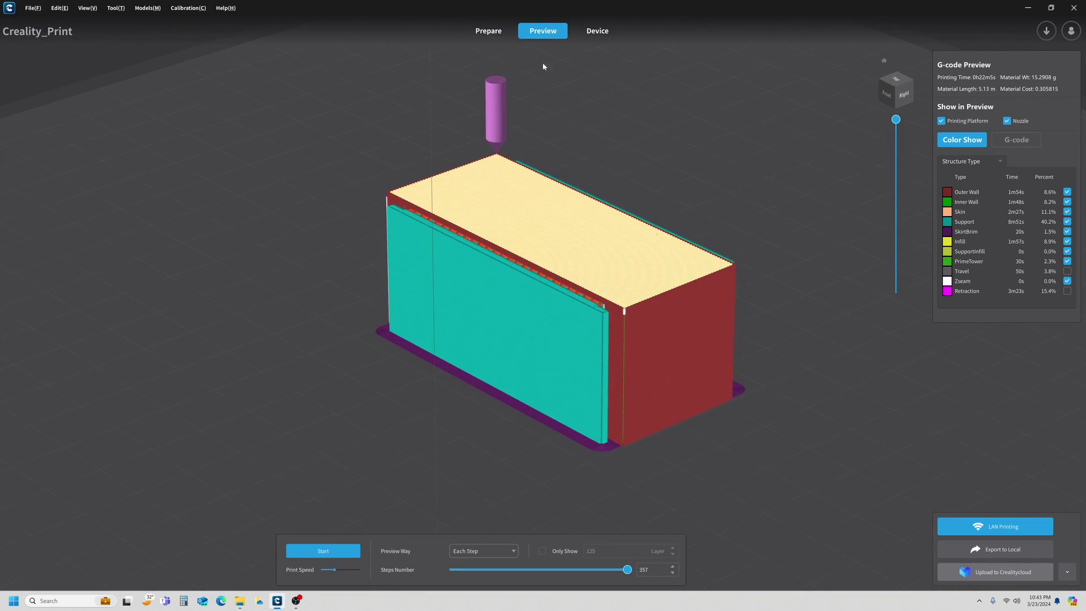
left_click(498, 28)
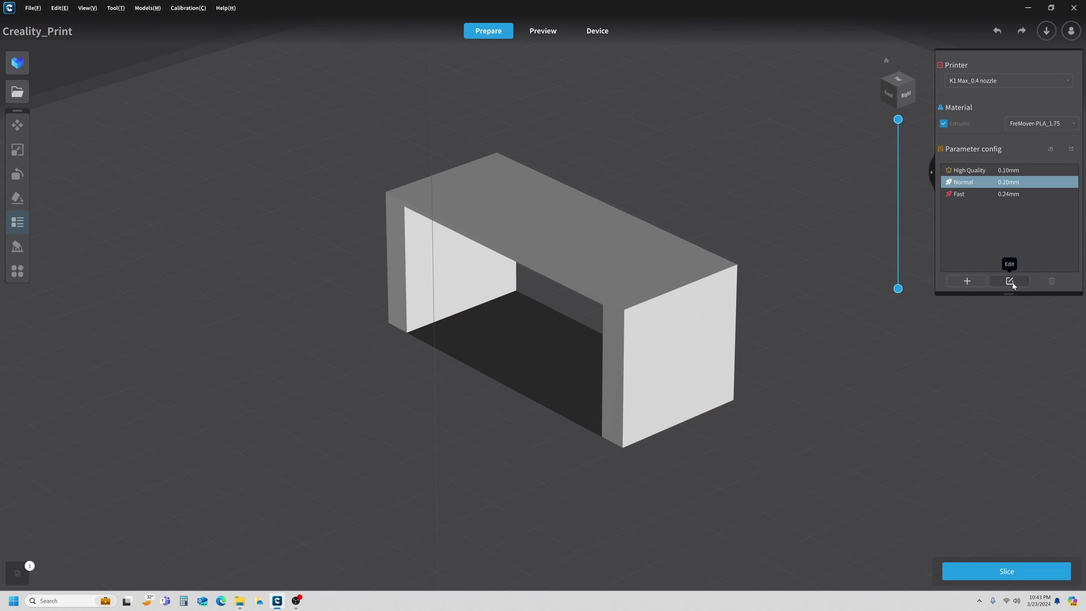
- Switch Build Plate Adhesion Type from autobrim to skirt, save, and re-slice to view the skirt
left_click(1008, 281)
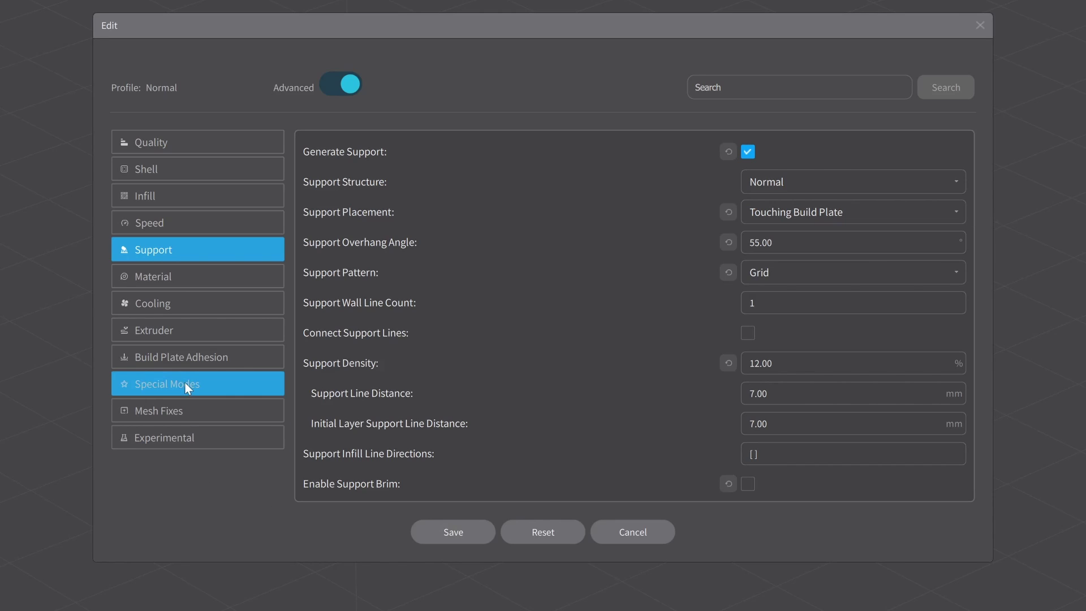
left_click(186, 361)
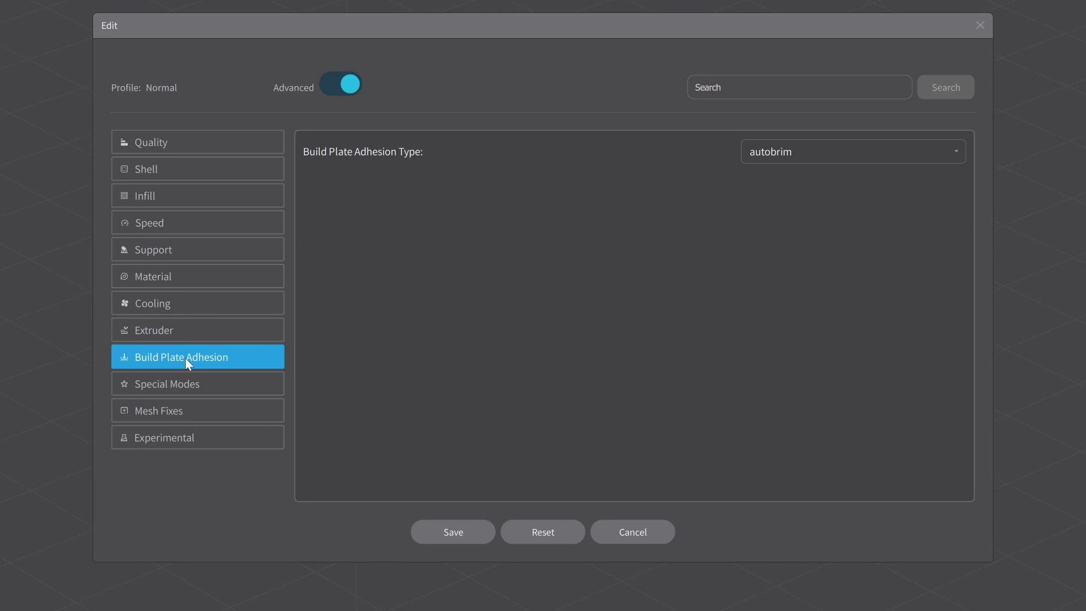
left_click(960, 156)
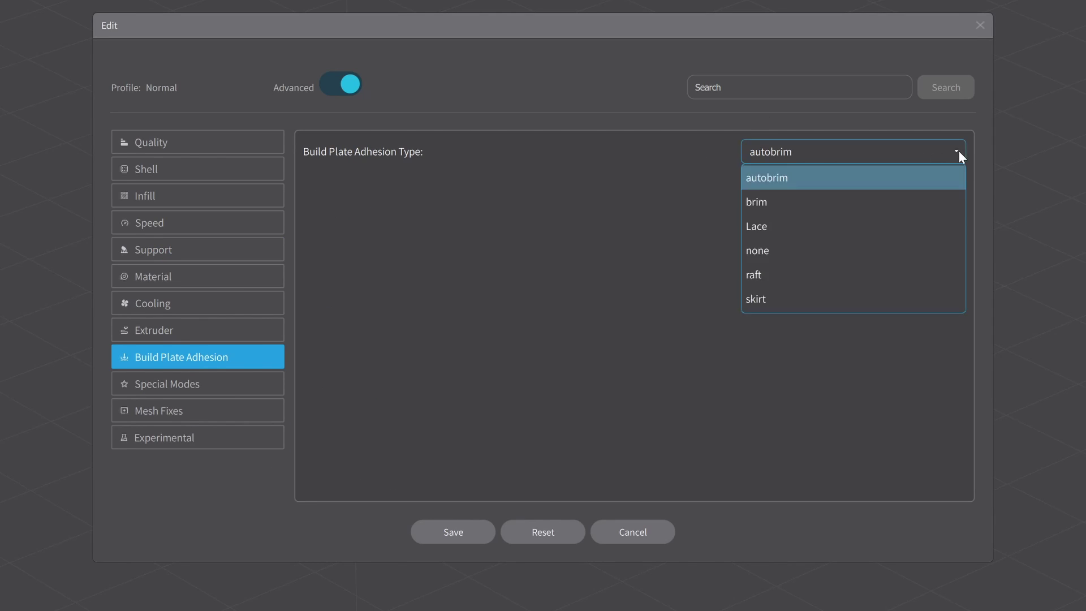
left_click(853, 300)
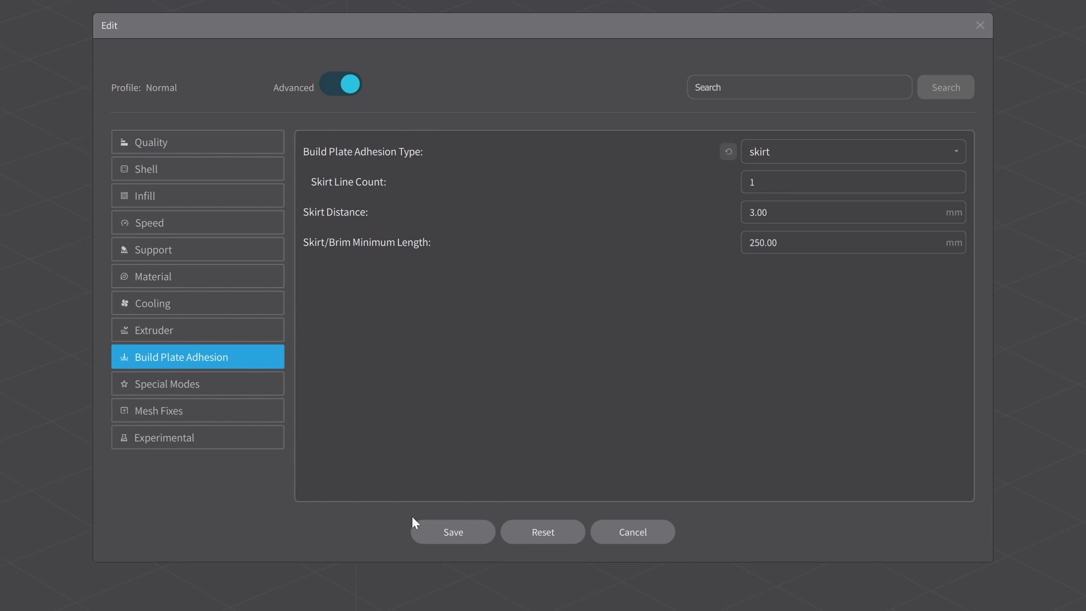
left_click(459, 531)
left_click(973, 571)
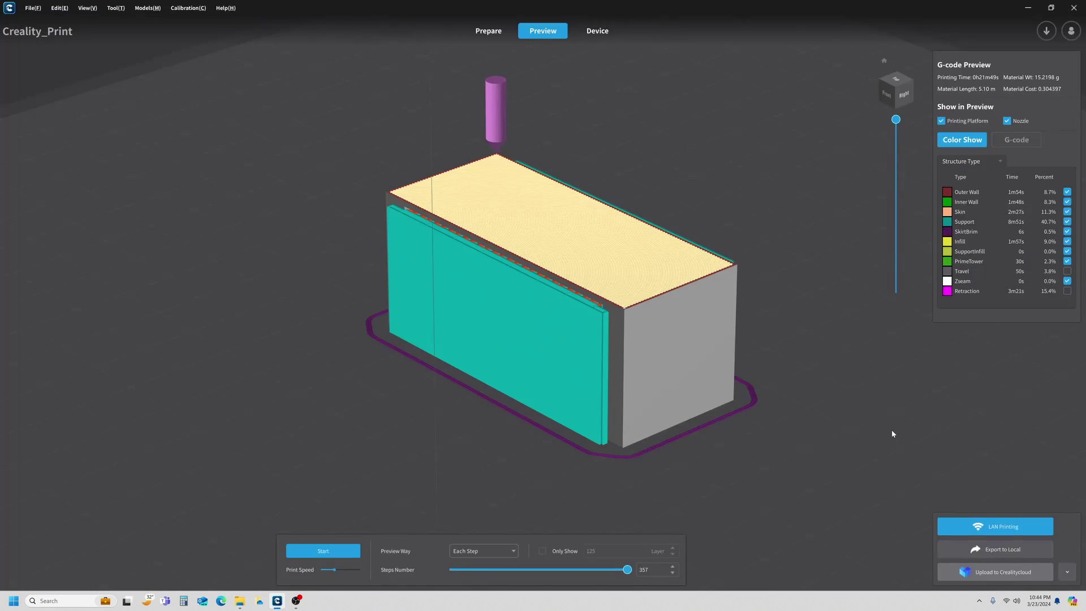
right_click_drag(901, 372, 865, 387)
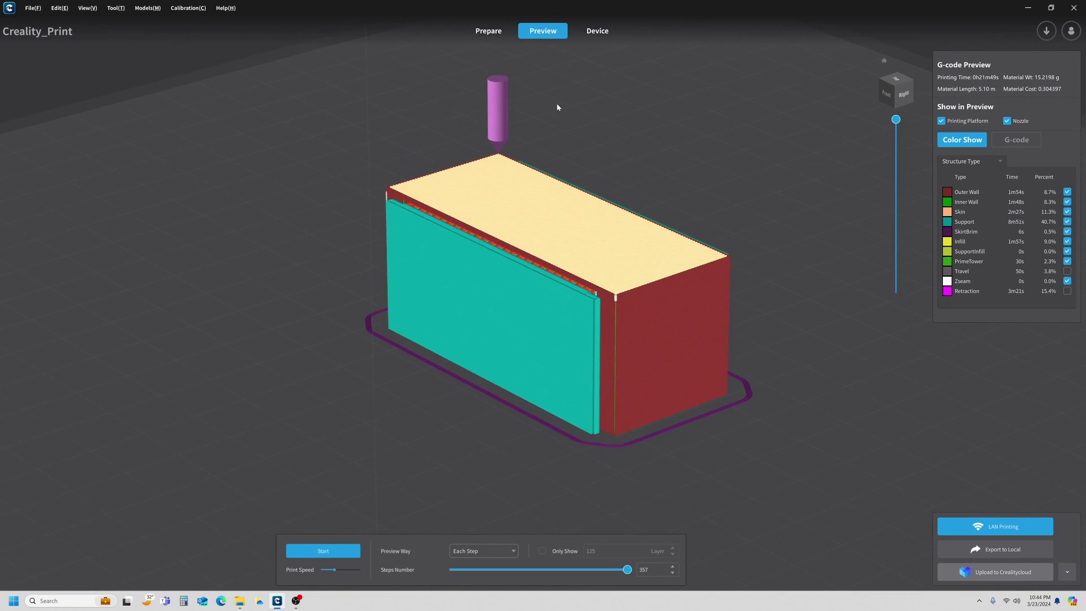
- Set the Normal profile's build plate adhesion type to none
left_click(490, 31)
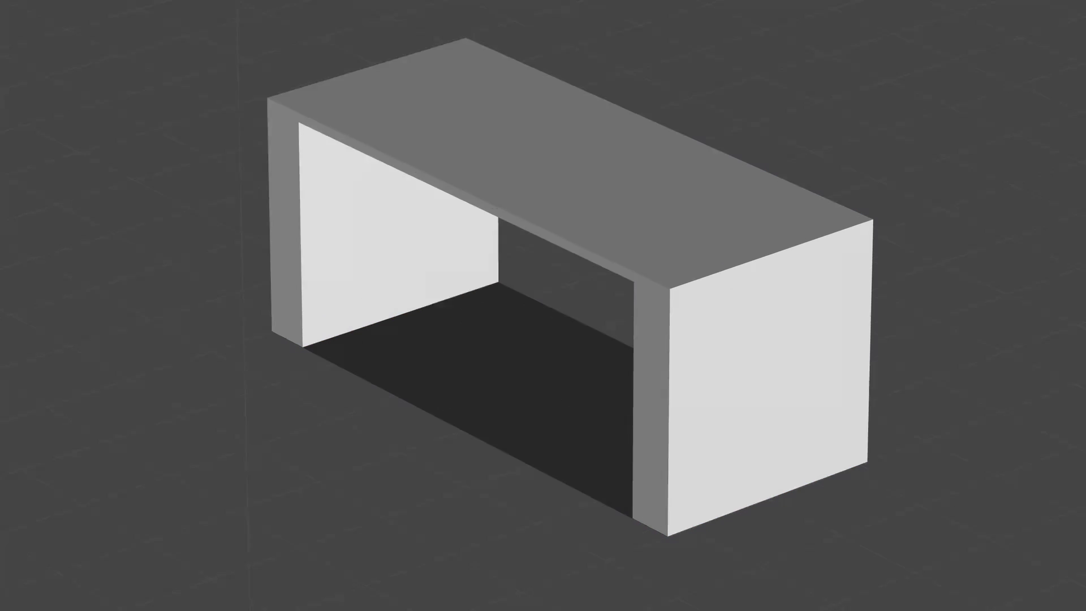
left_click(1008, 281)
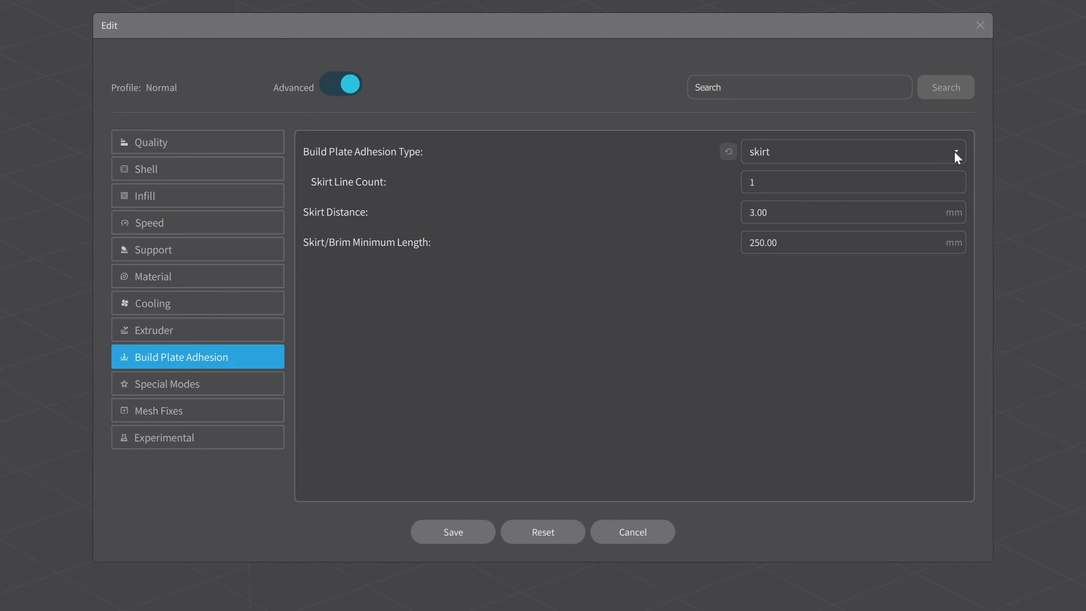
left_click(956, 153)
left_click(872, 247)
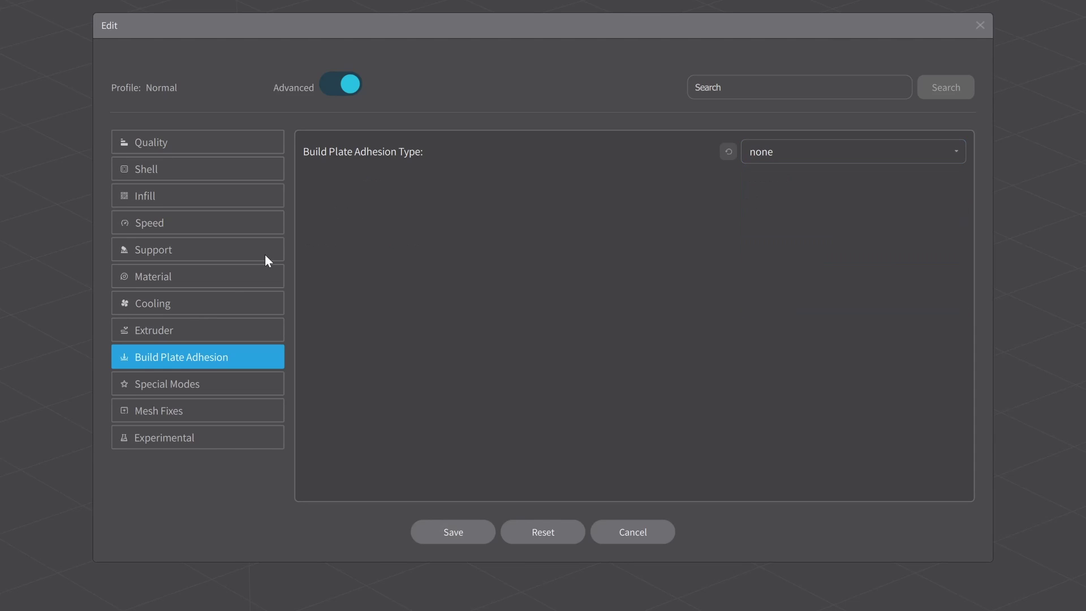
- Raise Support Top Distance to 0.40 mm and save the profile
left_click(224, 256)
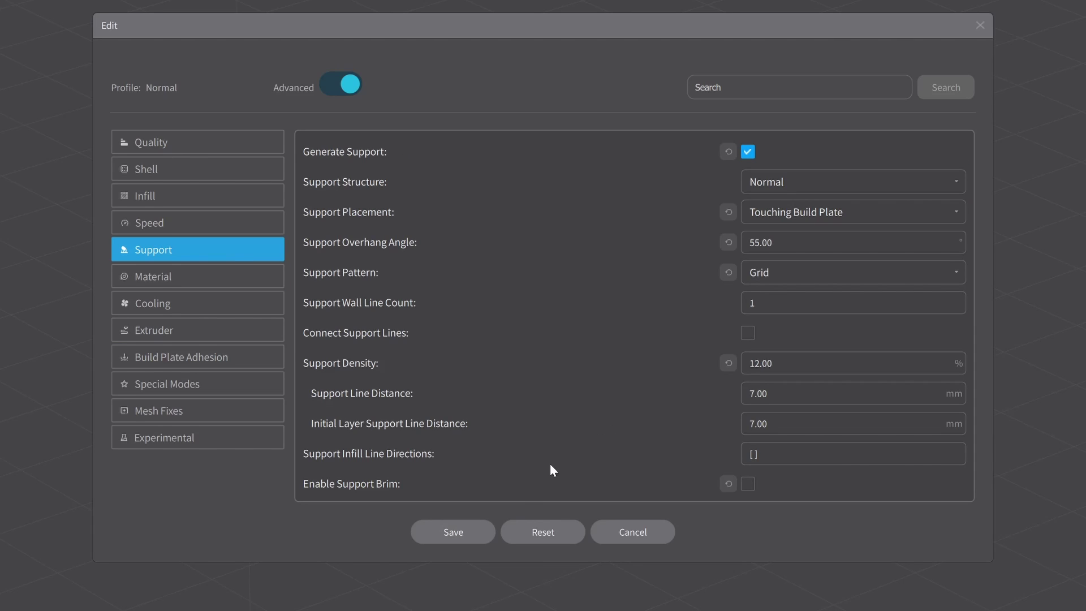
scroll(511, 492, "down", 3)
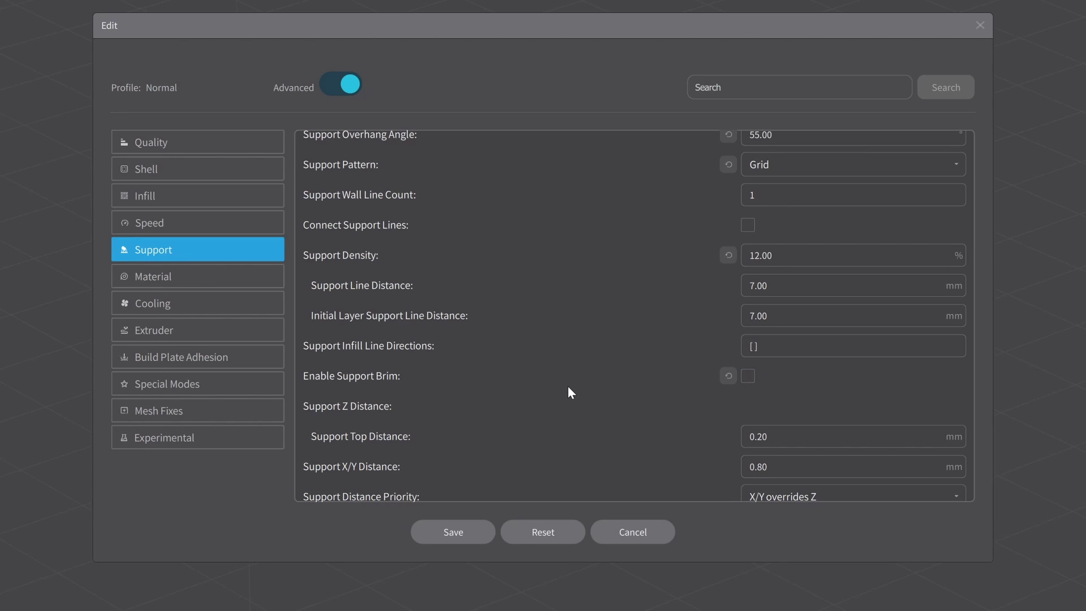
scroll(569, 386, "down", 2)
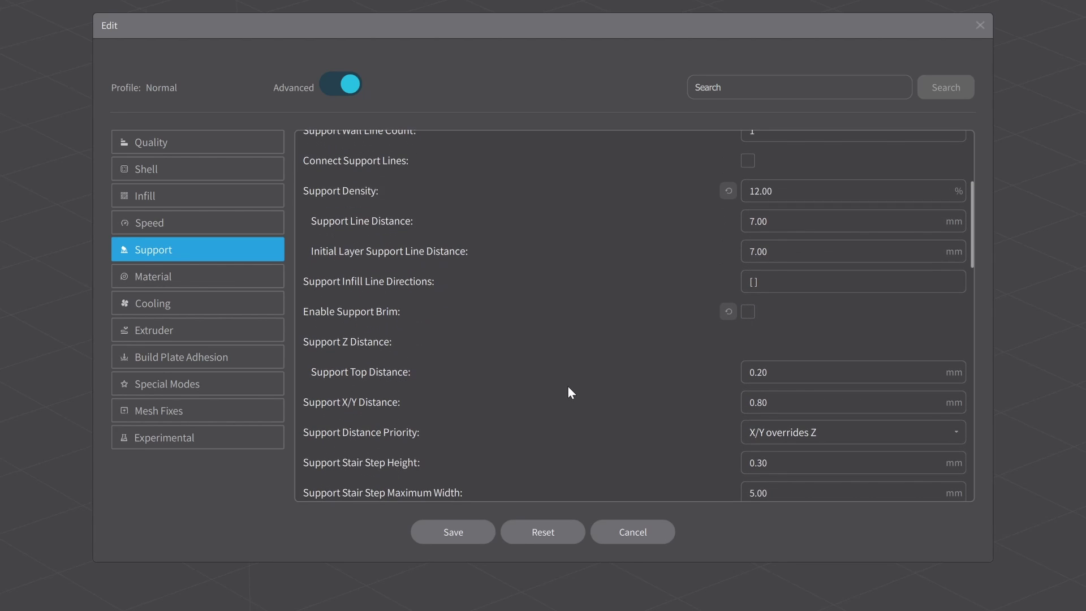
scroll(568, 387, "down", 2)
scroll(568, 386, "down", 2)
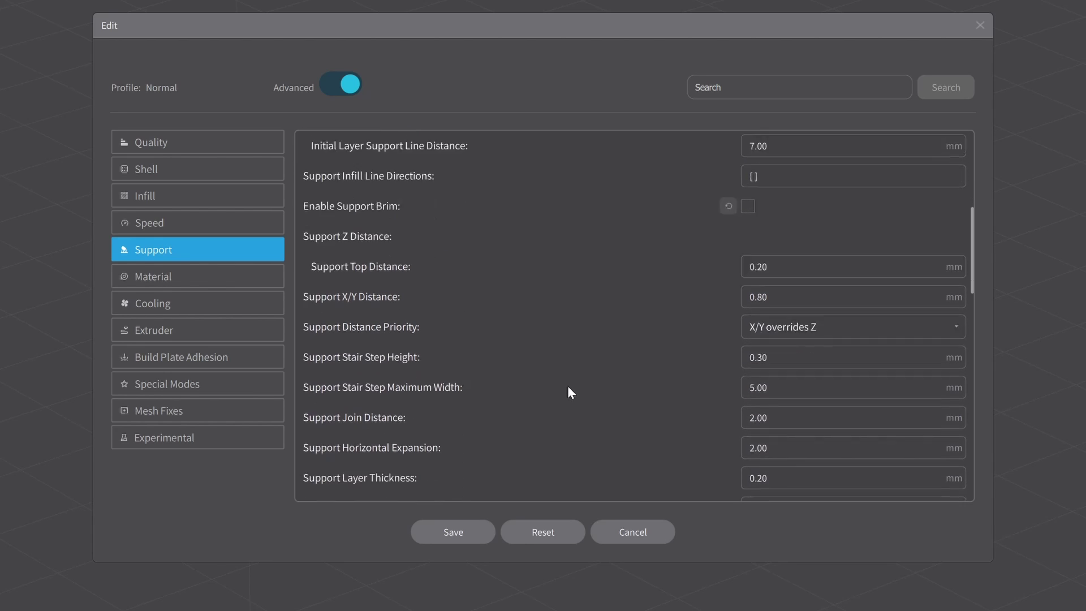
scroll(569, 387, "down", 4)
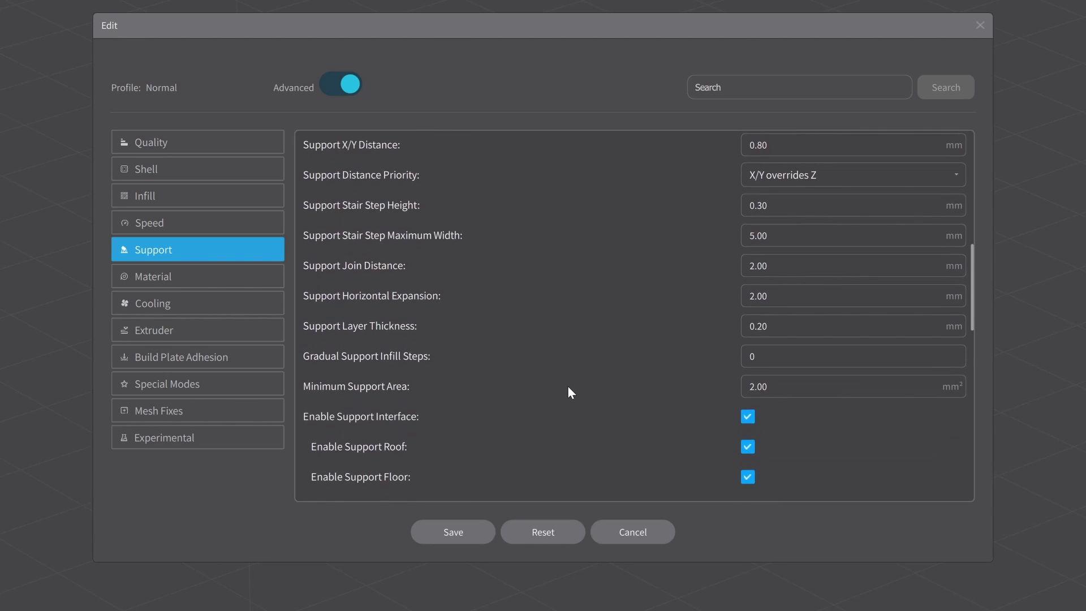
scroll(569, 387, "down", 2)
scroll(568, 387, "up", 8)
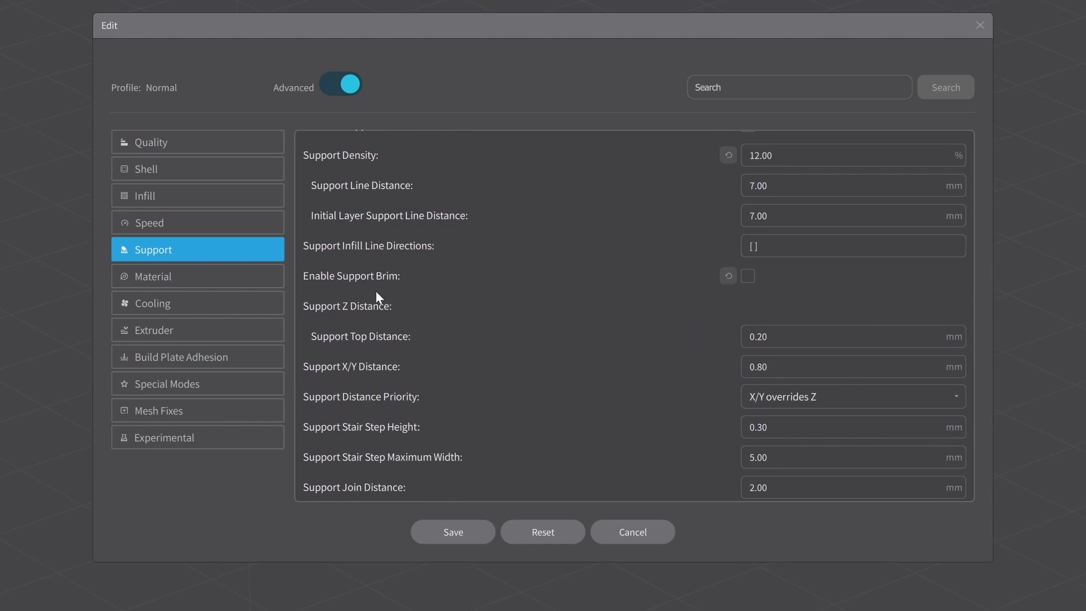
mouse_move(347, 308)
left_click(747, 367)
key("BackSpace")
key("BackSpace")
type("40")
left_click(837, 427)
left_click(465, 532)
left_click(962, 567)
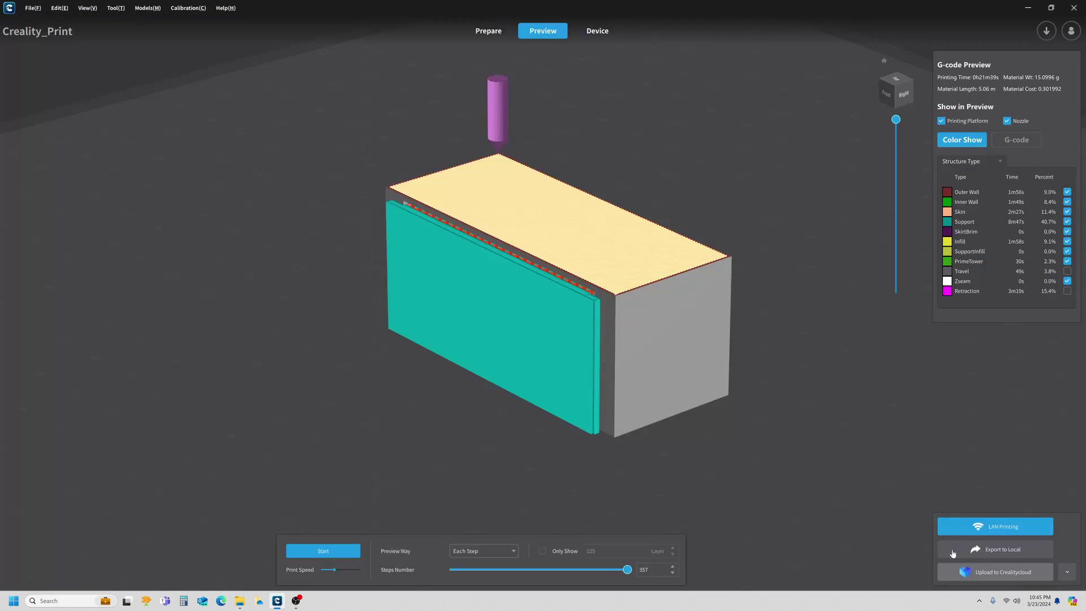
left_click(889, 103)
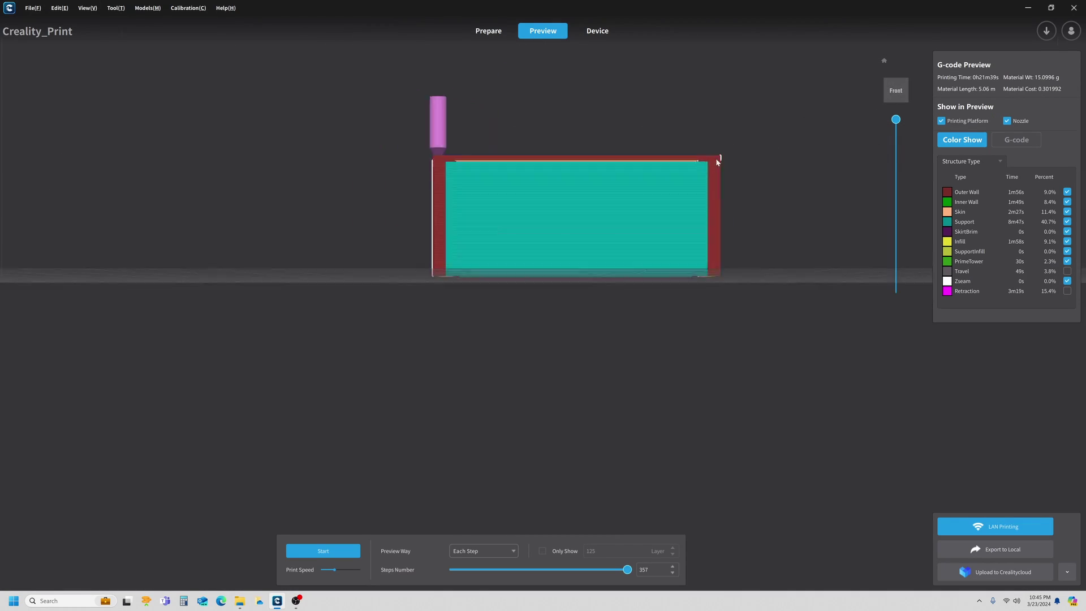
scroll(715, 158, "up", 6)
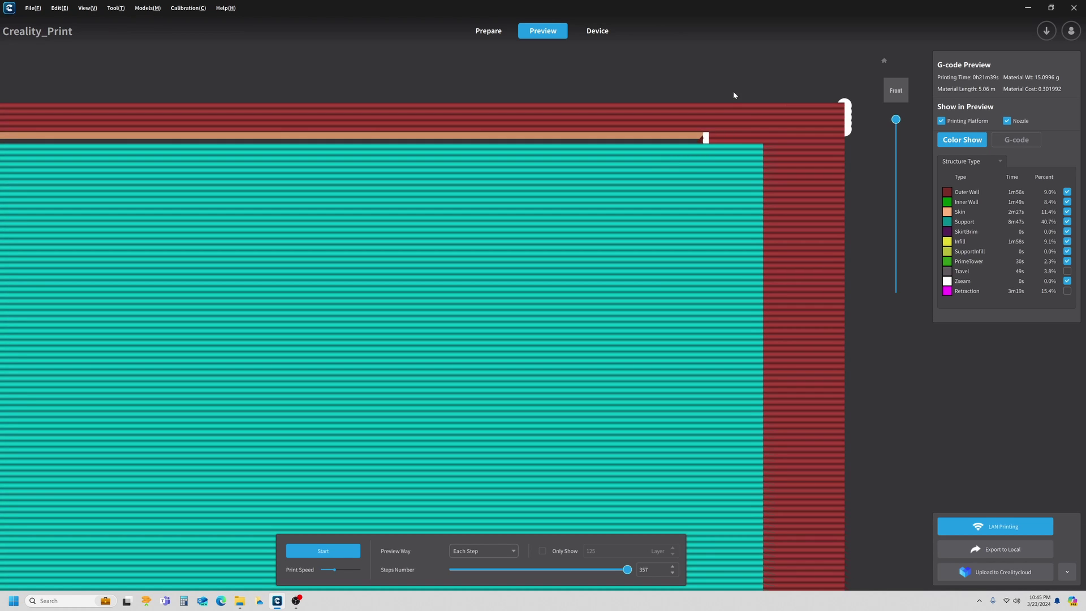
right_click_drag(733, 90, 729, 91)
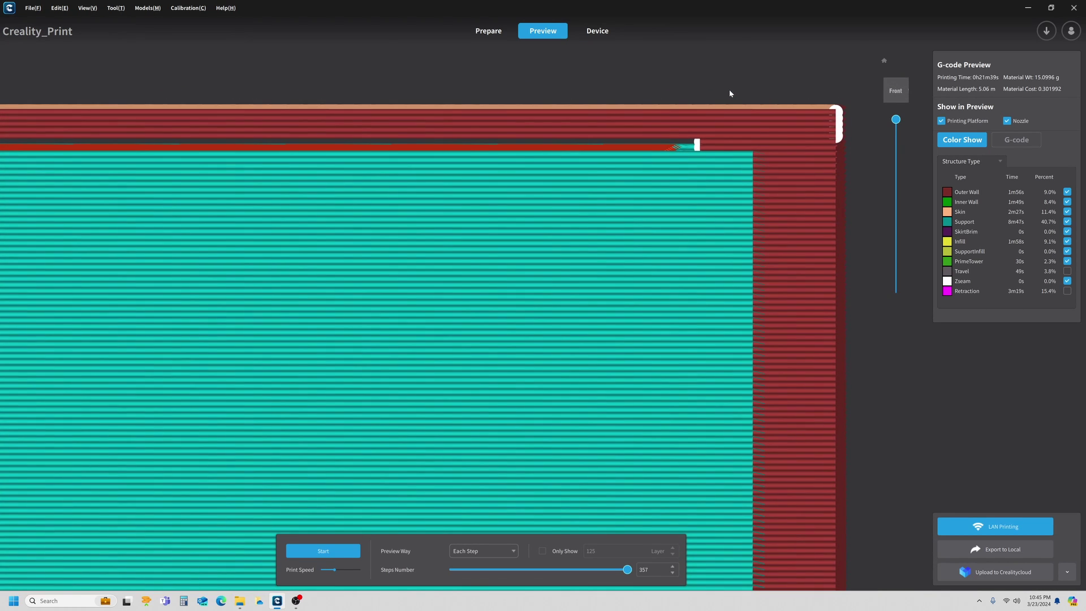
left_click(906, 80)
scroll(580, 308, "down", 5)
- Reopen the profile editor and scroll through the Support settings to confirm the 0.40 mm top distance
left_click(488, 30)
left_click(1010, 281)
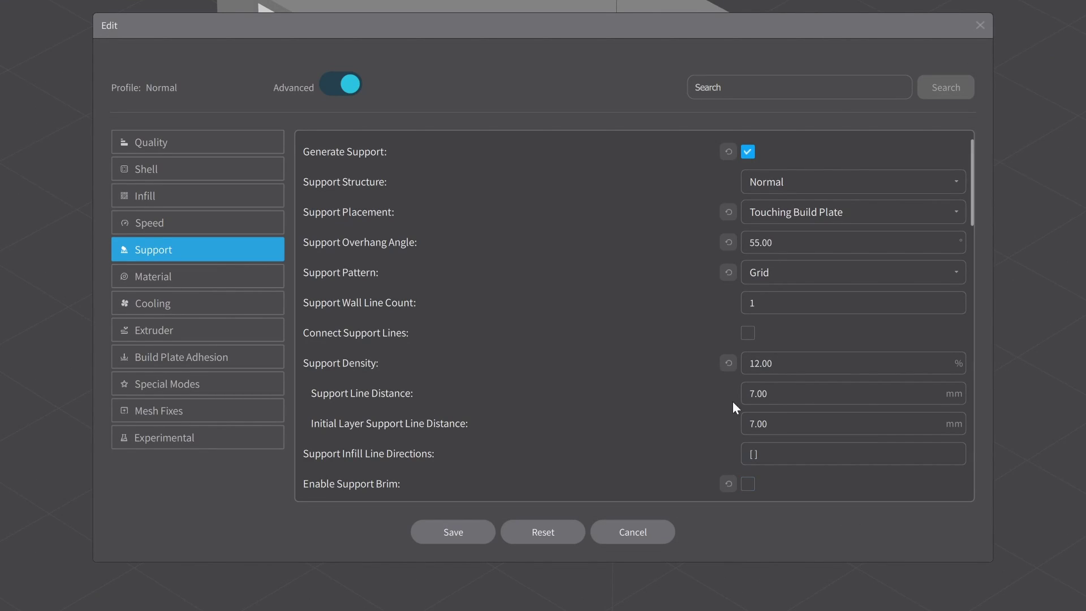
scroll(673, 402, "down", 2)
scroll(672, 402, "down", 4)
scroll(672, 410, "down", 3)
scroll(669, 403, "down", 2)
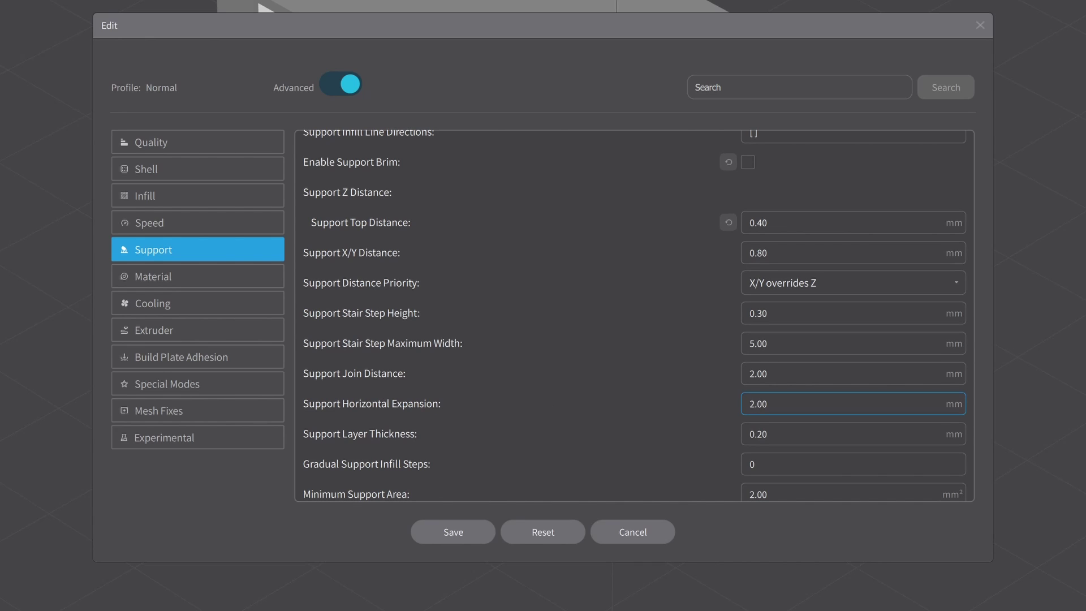
left_click(467, 530)
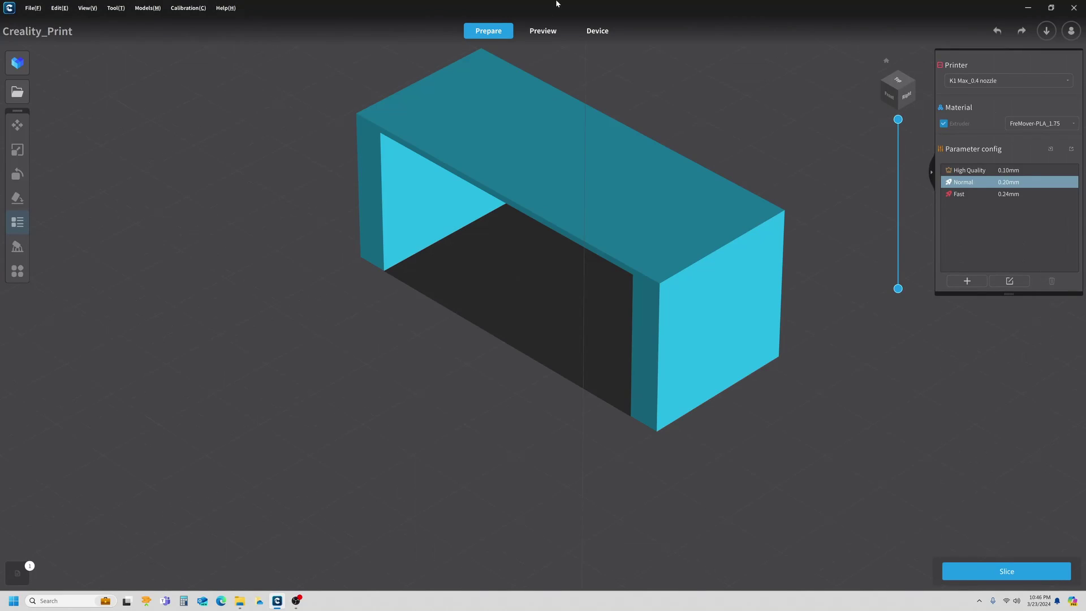
left_click(543, 31)
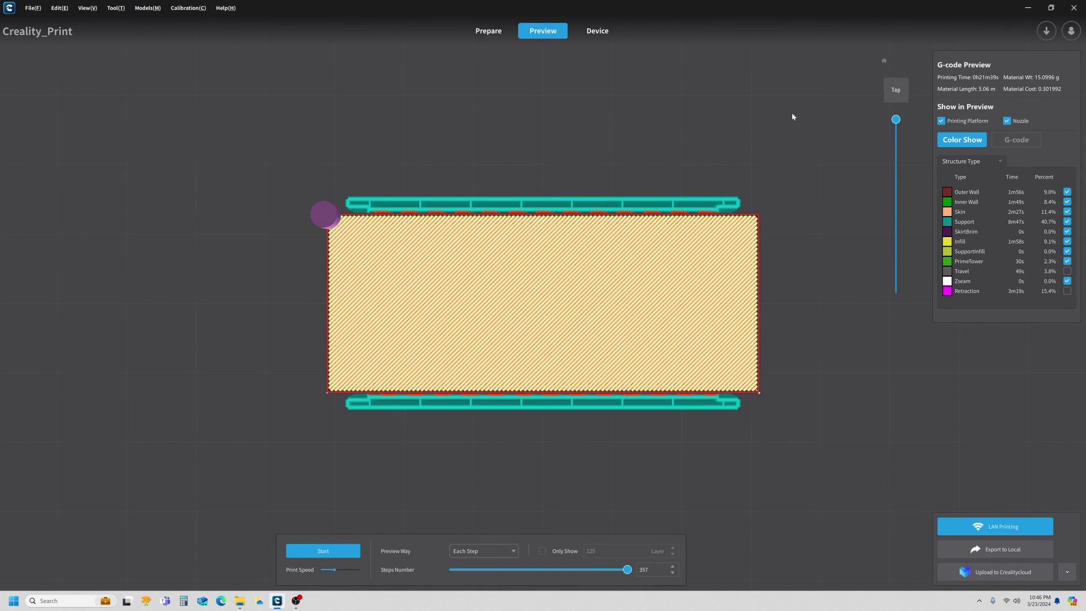
left_click(904, 101)
left_click(903, 100)
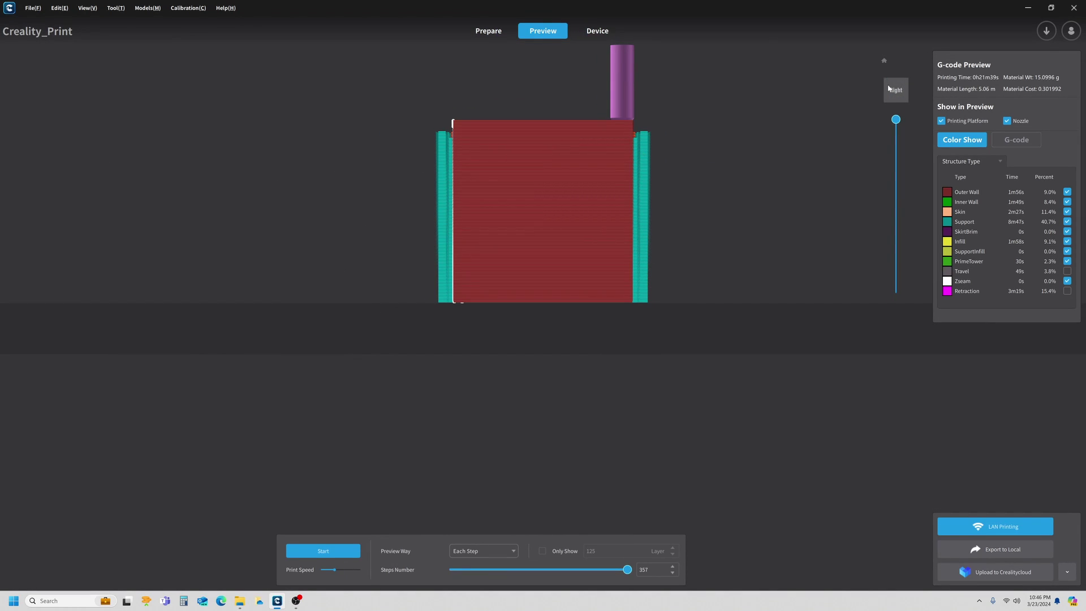
left_click(896, 85)
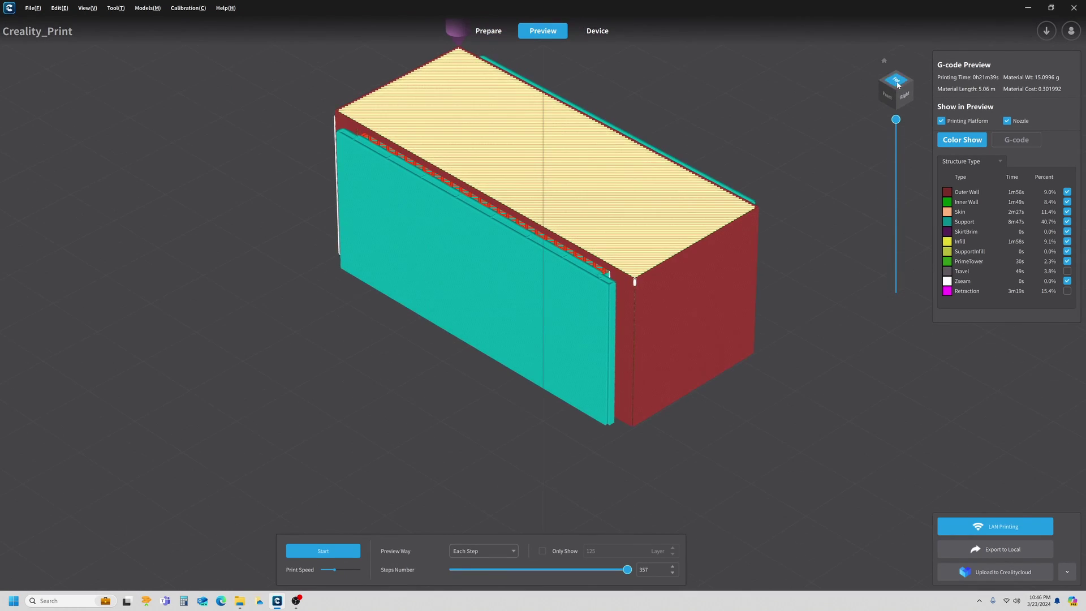
left_click(898, 84)
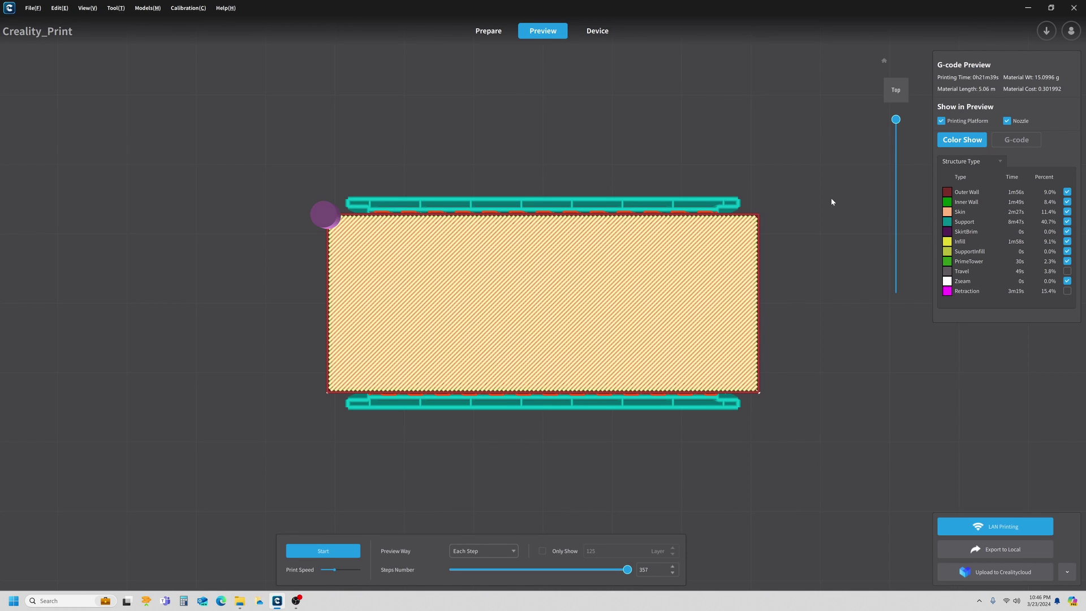
scroll(724, 192, "up", 3)
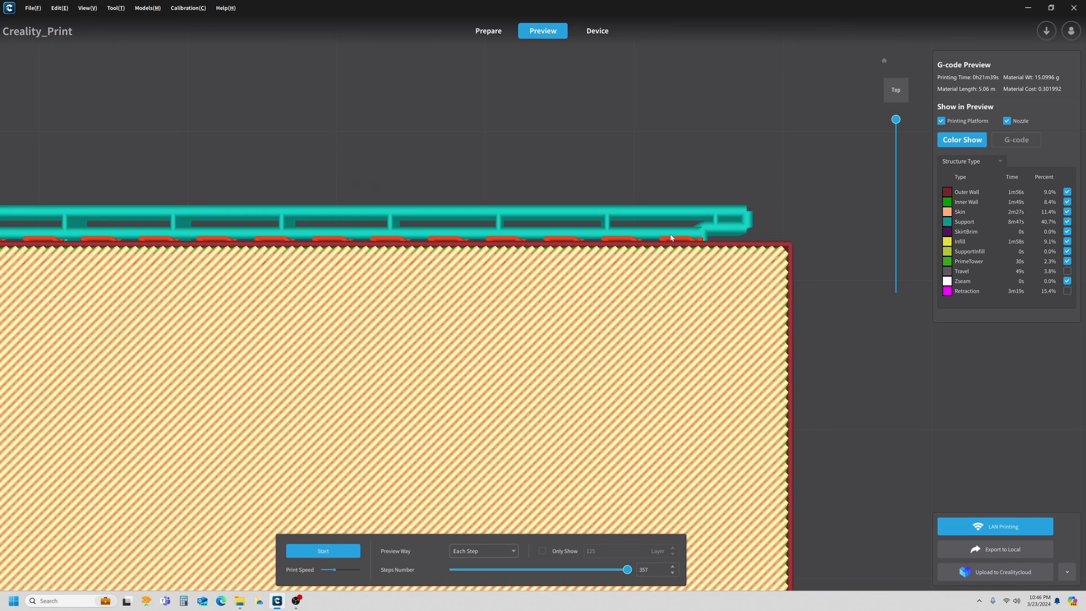
scroll(798, 189, "down", 3)
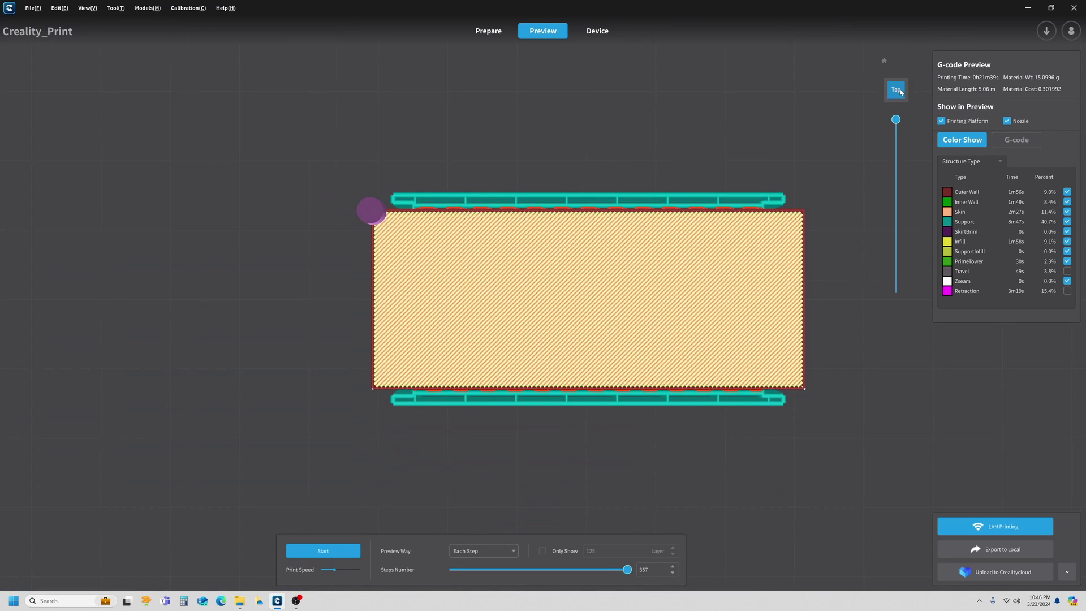
scroll(776, 223, "up", 5)
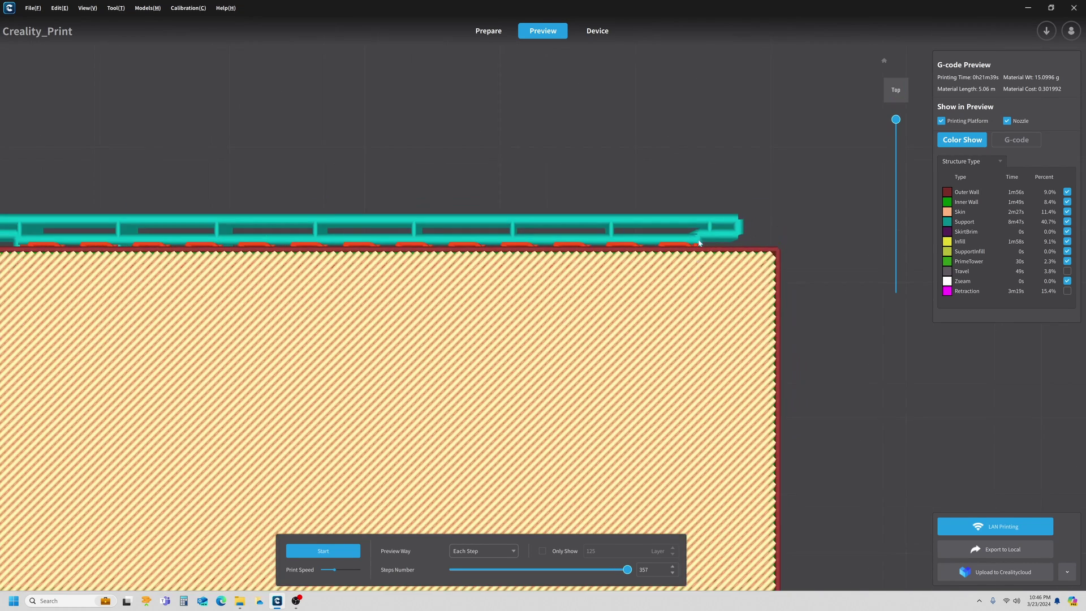
left_click(897, 100)
middle_click_drag(801, 115, 562, 138)
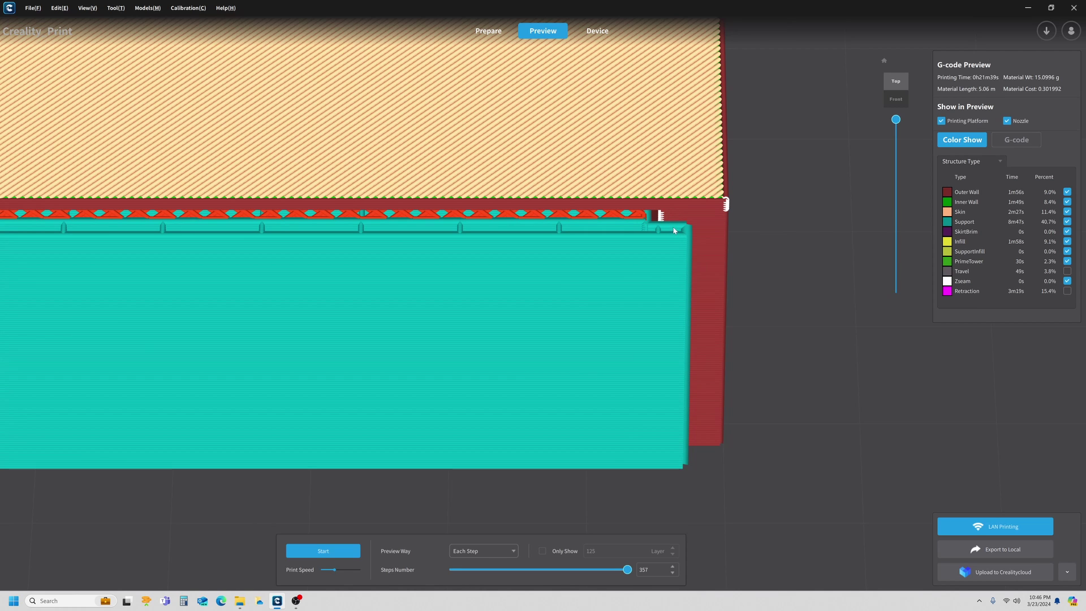
scroll(674, 220, "up", 4)
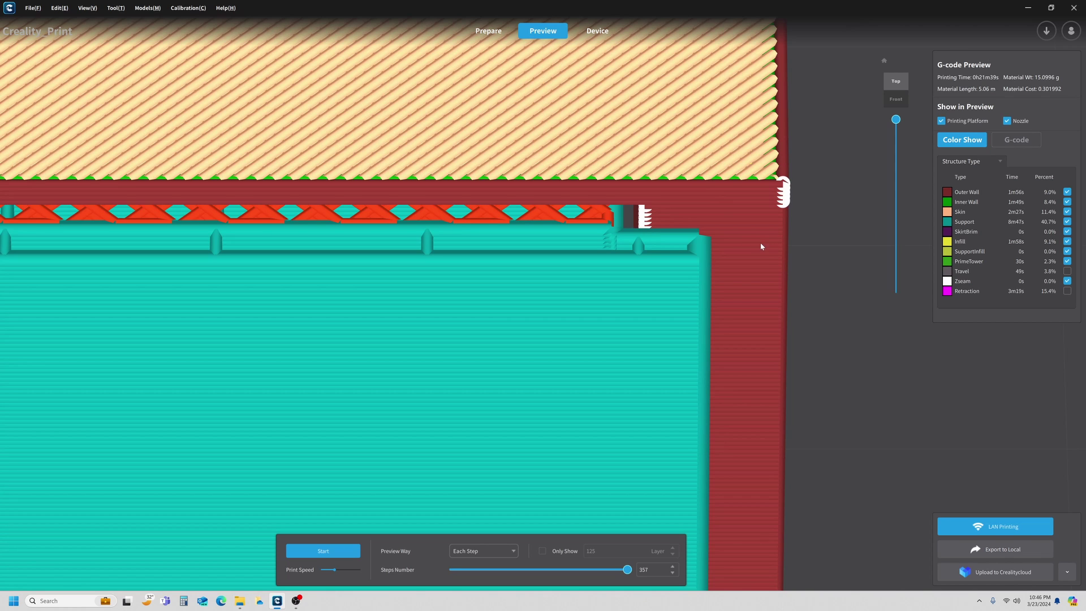
- Reopen the Normal profile editor, enter -2 for Support Horizontal Expansion, and save
left_click(488, 31)
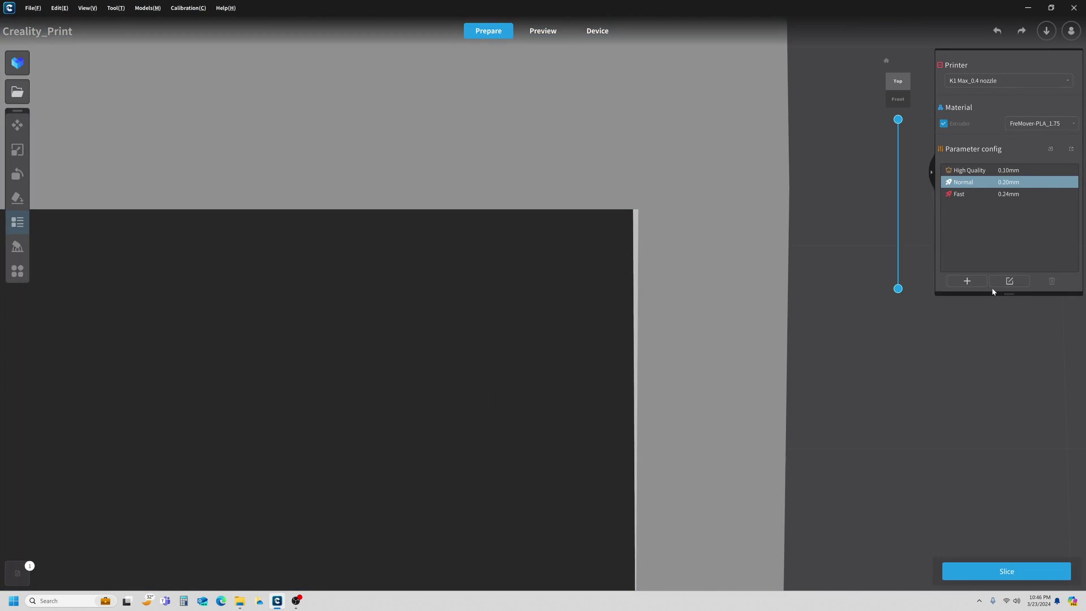
left_click(1005, 283)
scroll(633, 316, "down", 6)
scroll(848, 384, "down", 7)
scroll(848, 385, "up", 6)
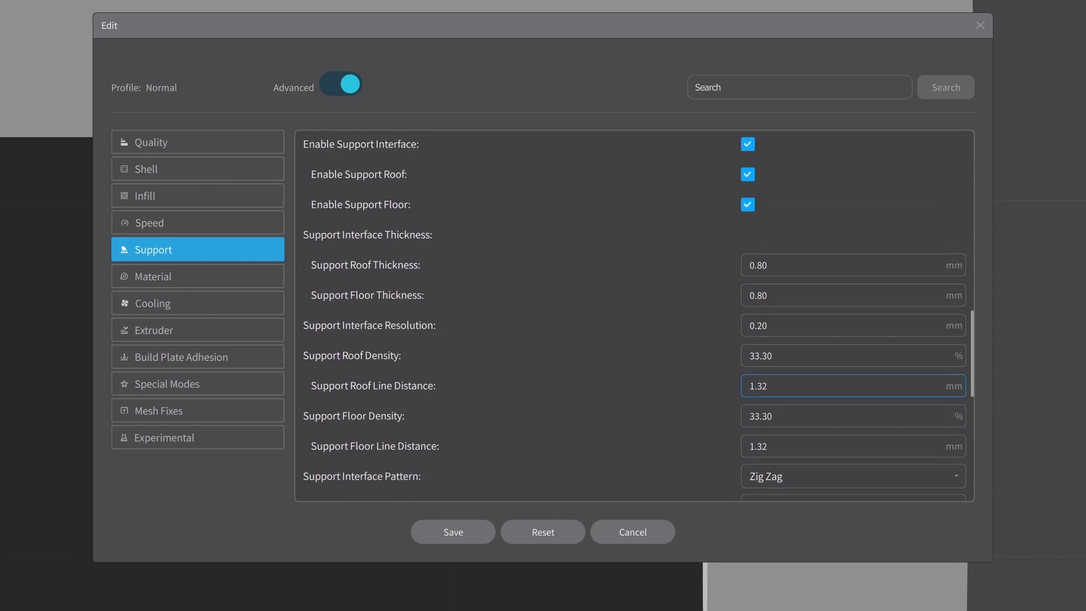
scroll(868, 391, "up", 5)
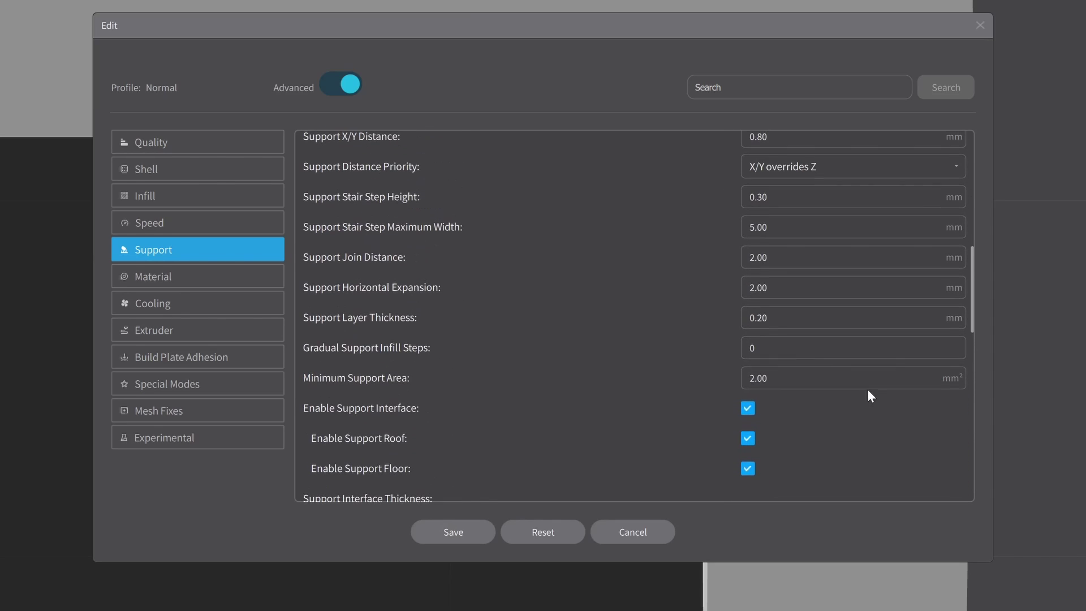
double_click(767, 287)
type("-2")
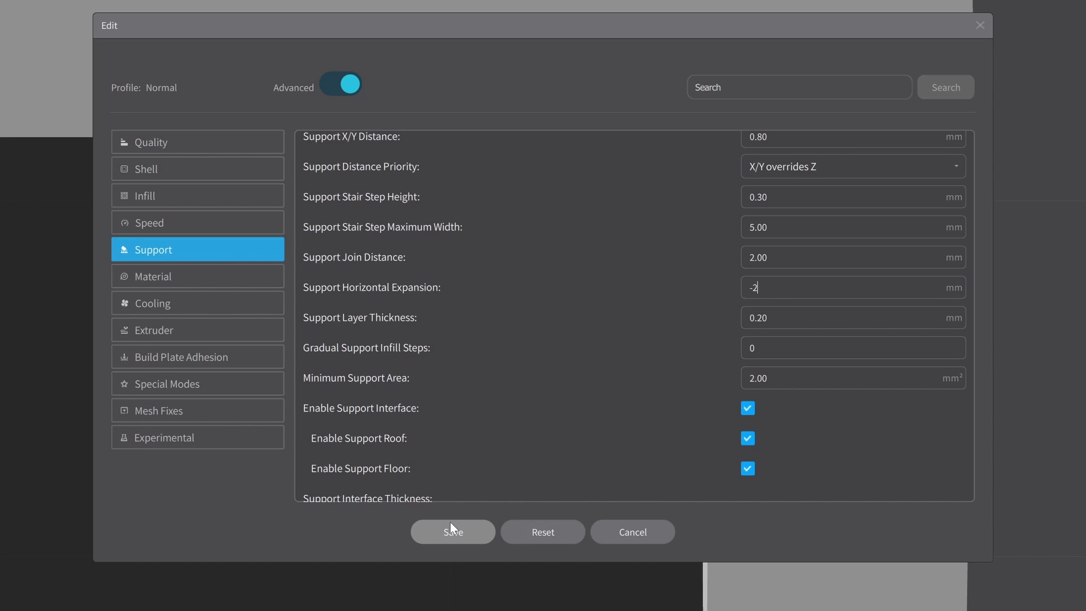
left_click(457, 540)
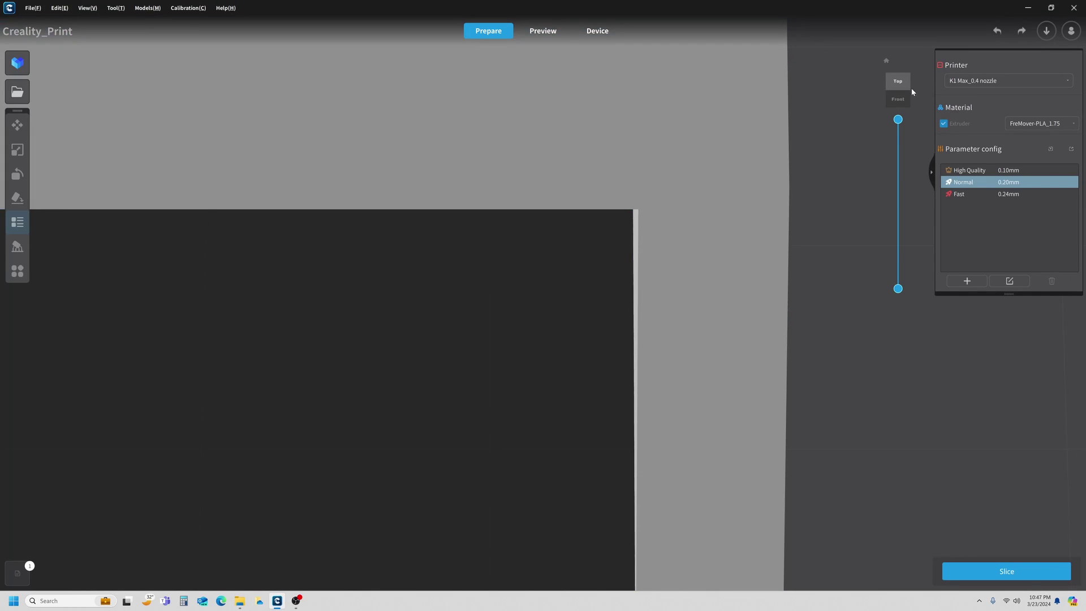
- Angle the view and slice the box model with the -2 mm support expansion
left_click_drag(911, 95, 767, 183)
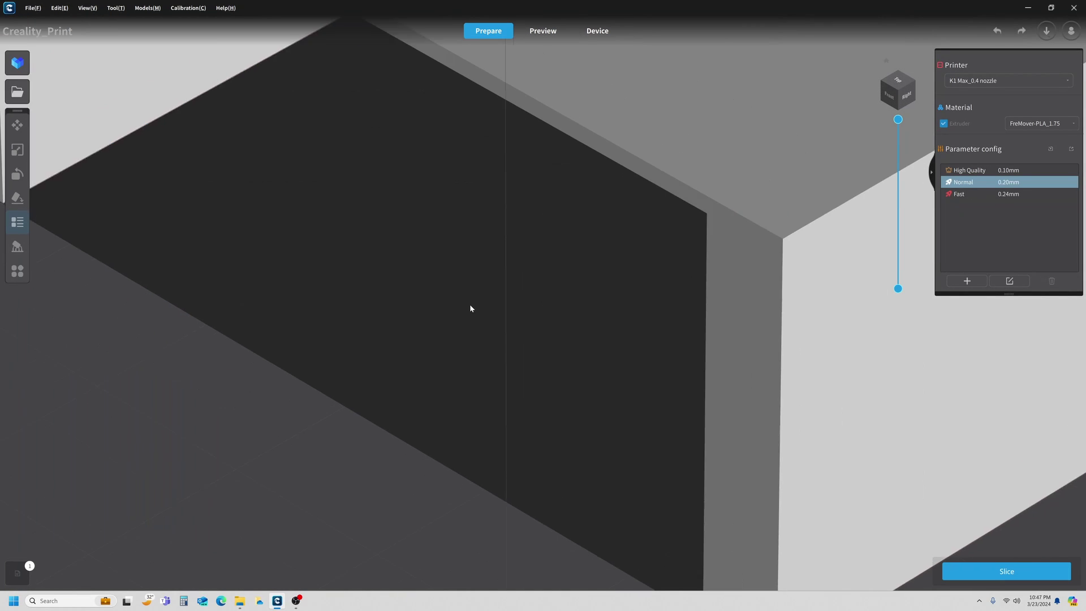
scroll(470, 308, "down", 5)
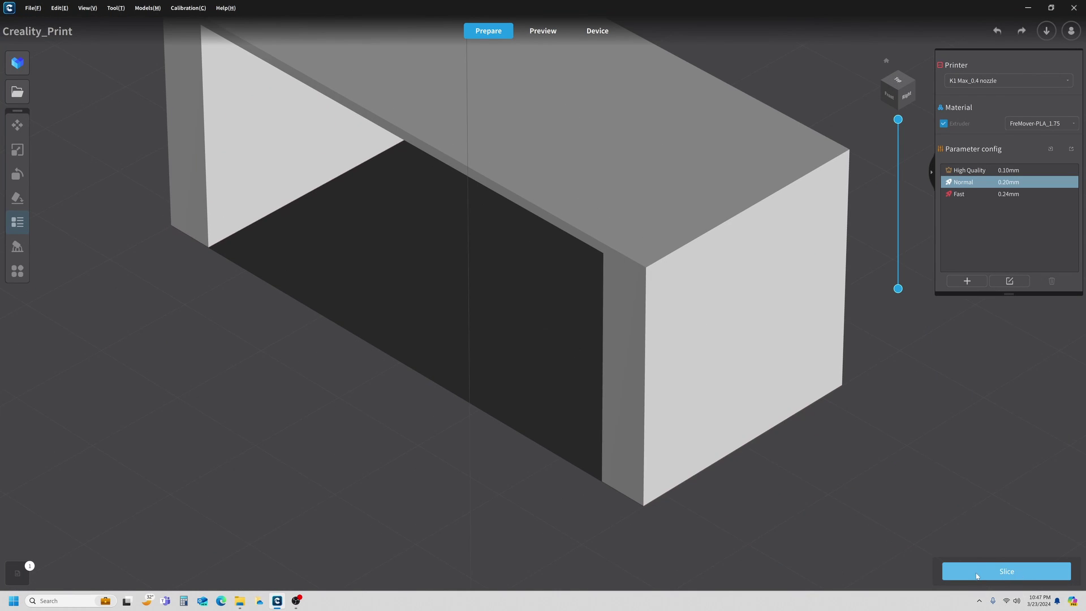
left_click(977, 575)
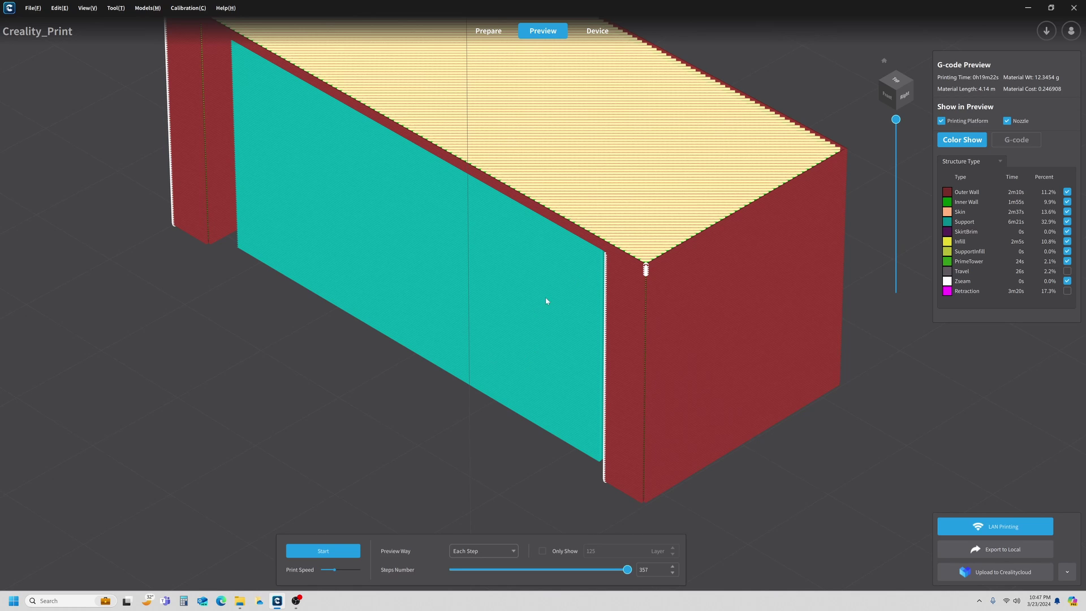
- Inspect the generated supports from the right and tilted angles, then return to Prepare
left_click(906, 97)
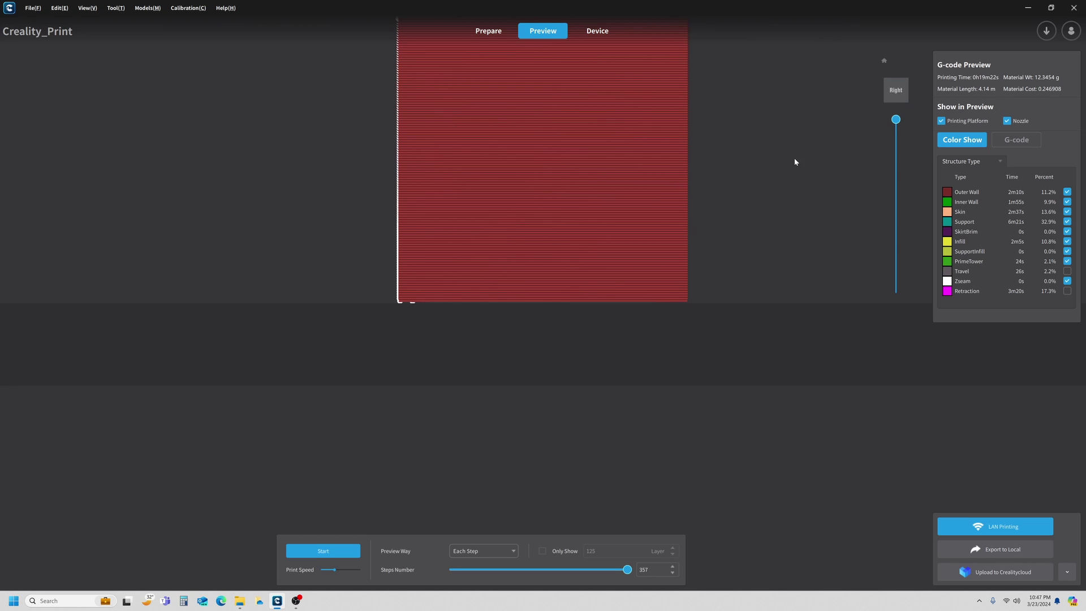
right_click_drag(794, 152, 575, 169)
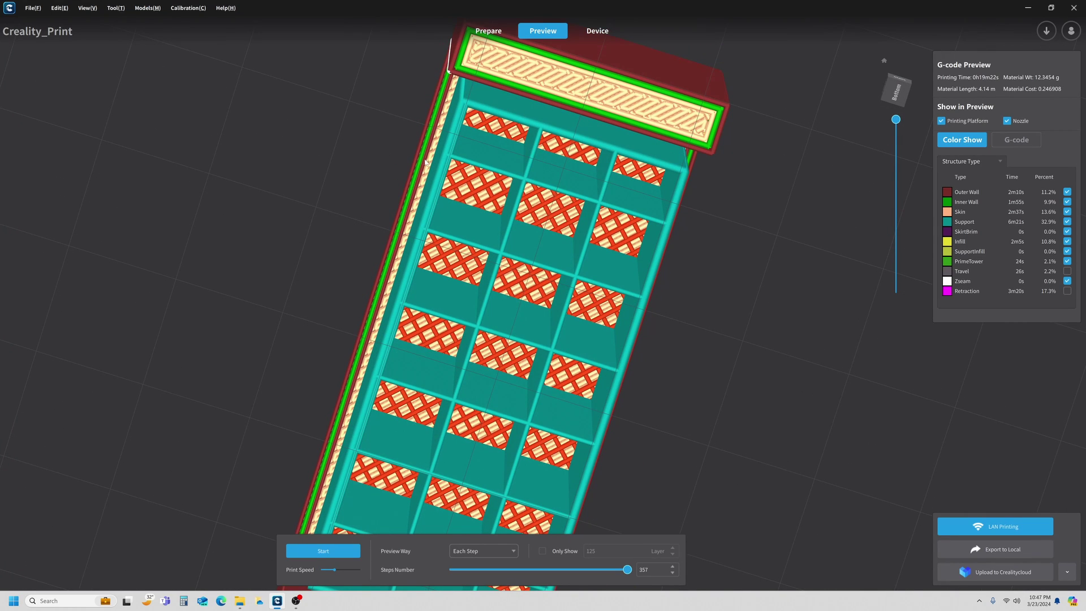
scroll(695, 311, "down", 2)
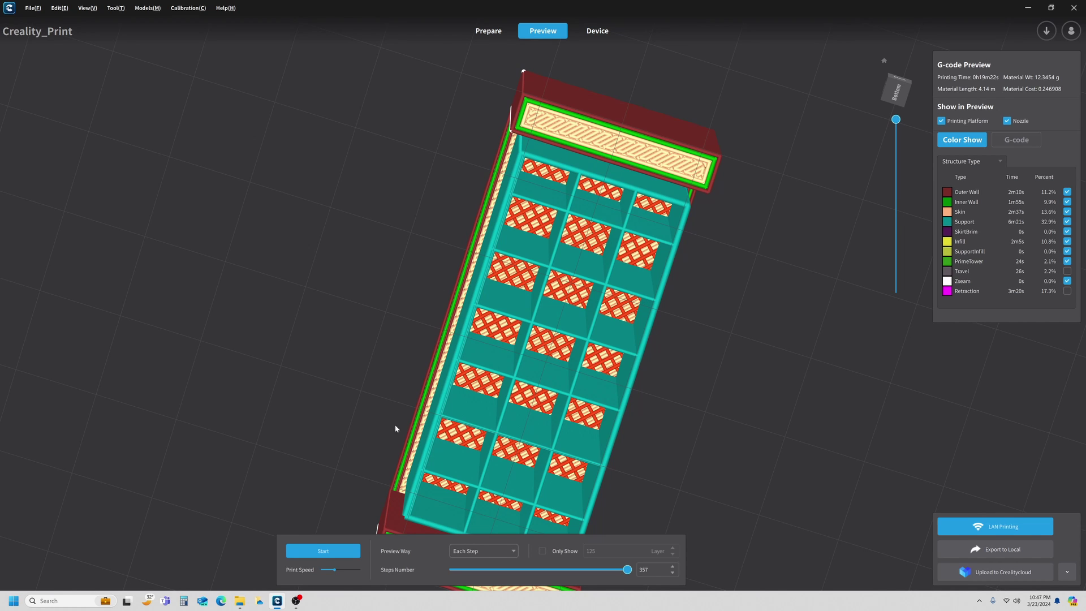
right_click_drag(732, 199, 819, 238)
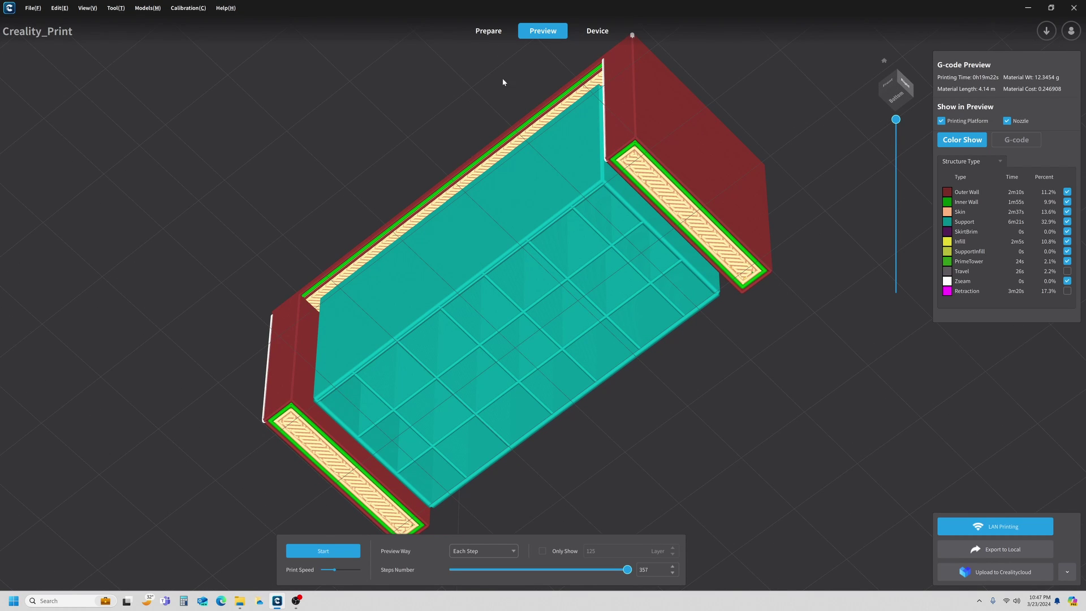
left_click(885, 60)
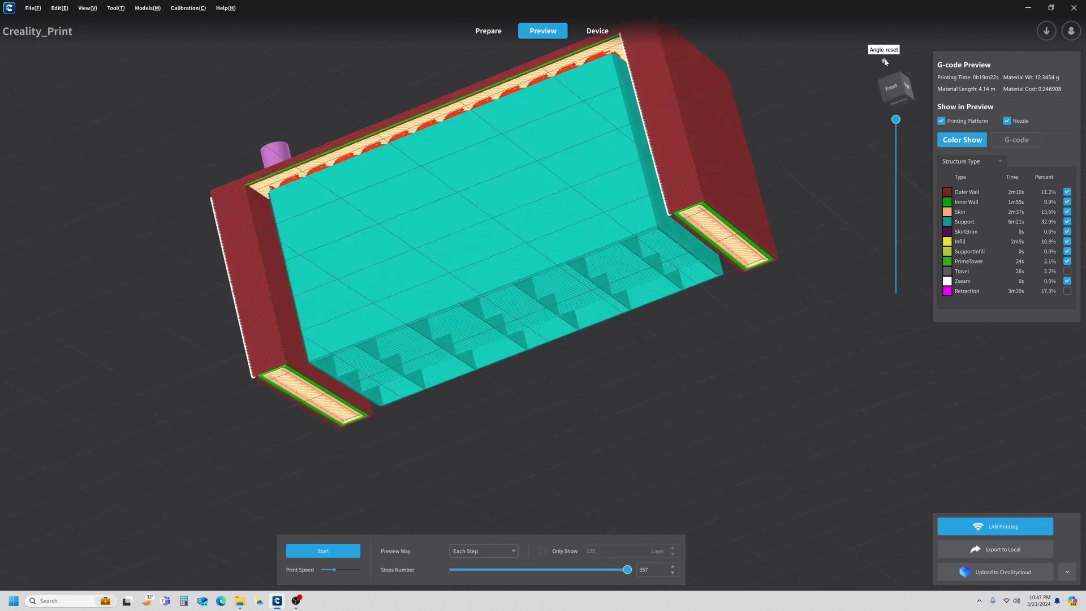
left_click(907, 90)
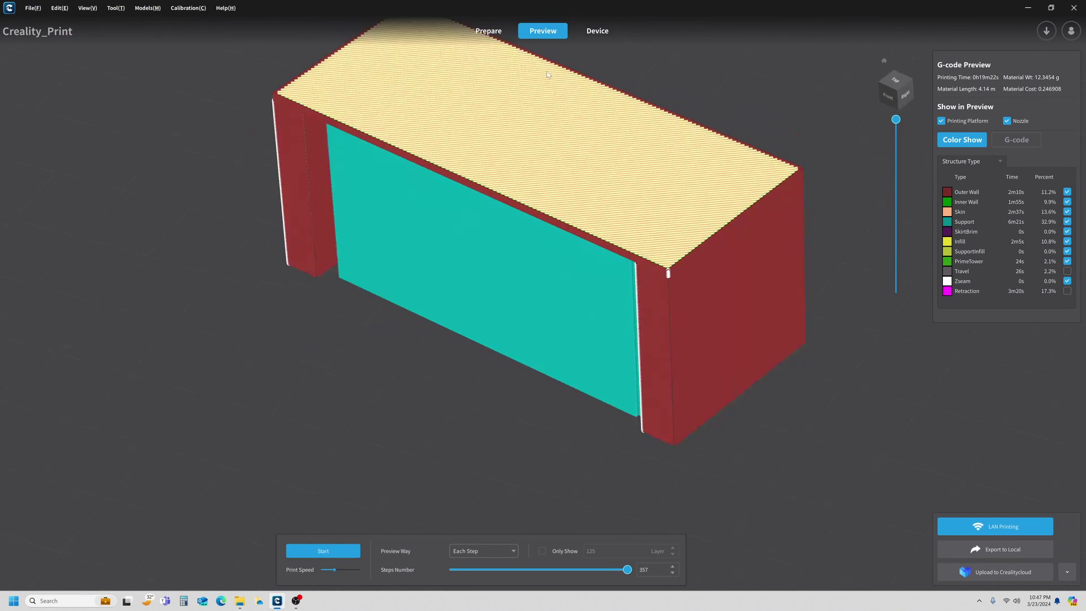
left_click(488, 30)
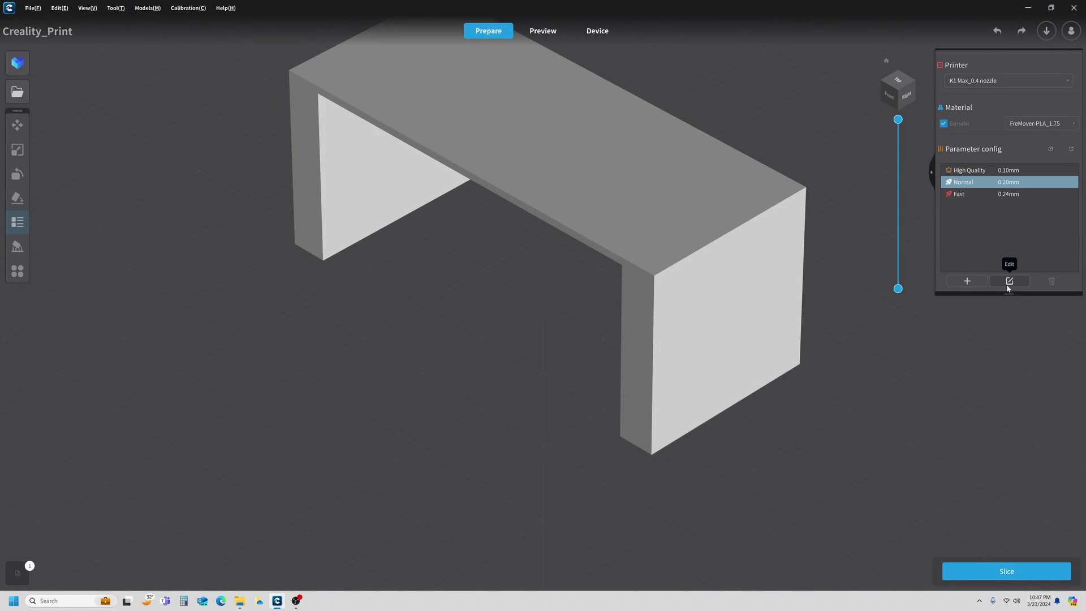
- Set Support Horizontal Expansion to 0 in the Normal profile
left_click(1009, 281)
scroll(643, 435, "down", 3)
scroll(642, 433, "down", 6)
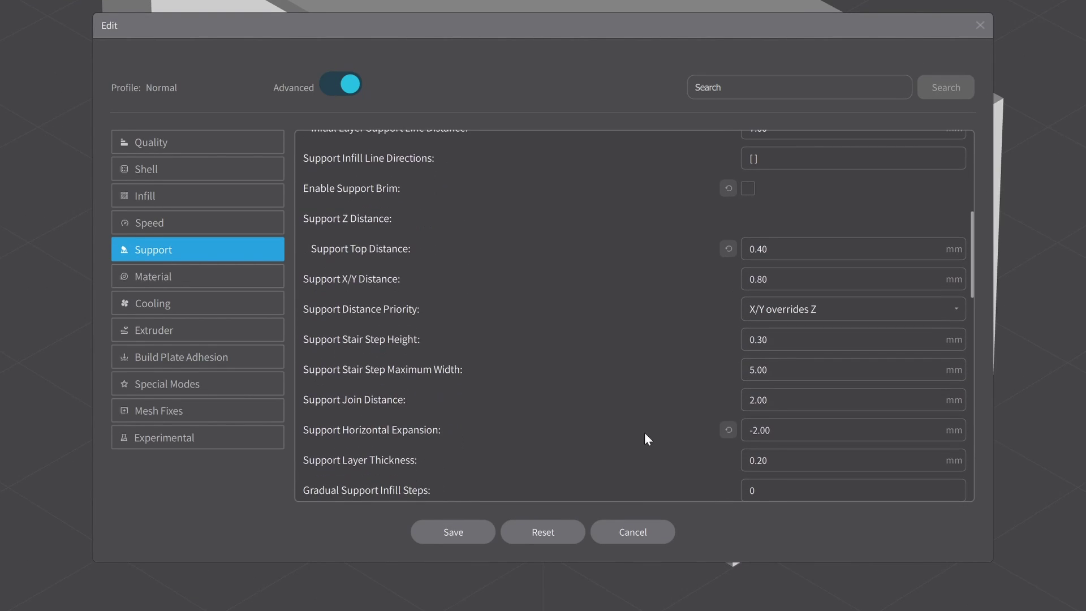
left_click(760, 430)
type("0")
- Set Support Floor Density to 25%
scroll(670, 442, "down", 3)
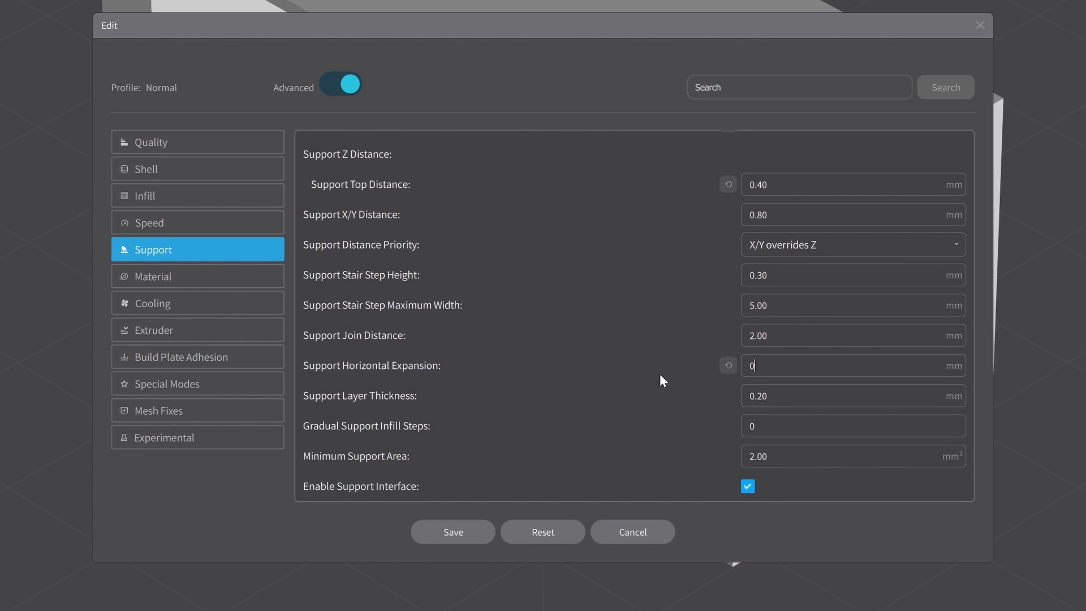
scroll(659, 380, "up", 3)
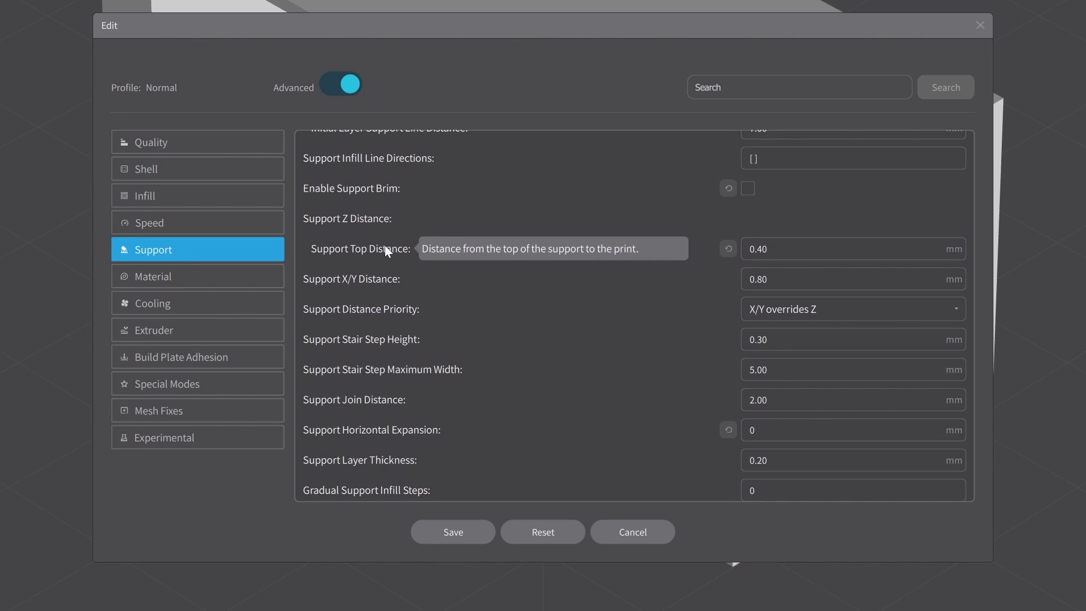
scroll(522, 250, "down", 3)
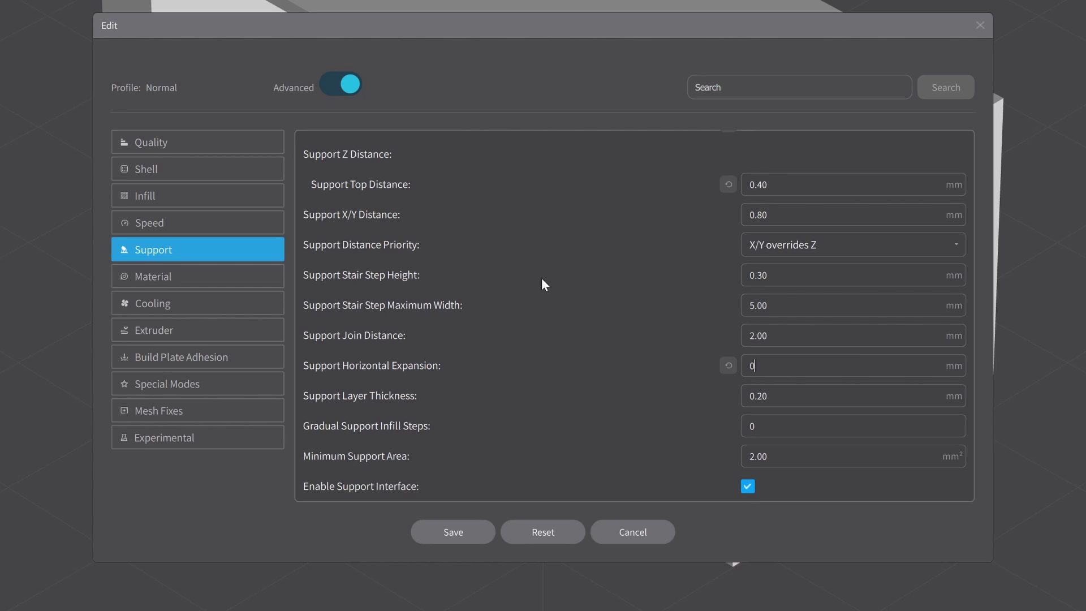
scroll(542, 279, "down", 3)
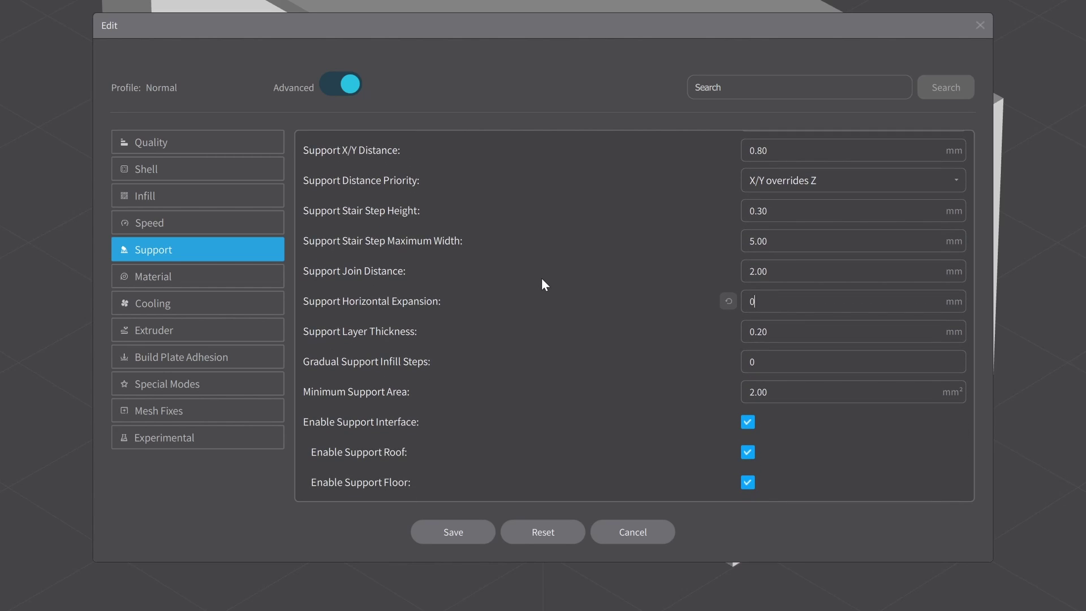
scroll(541, 279, "down", 6)
scroll(541, 282, "down", 9)
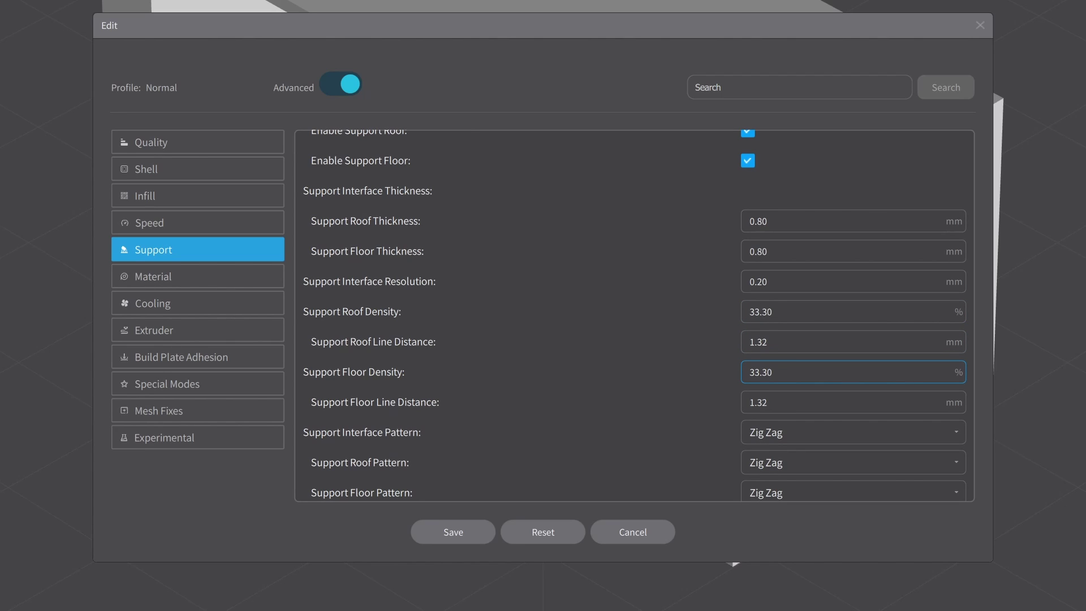
key("ctrl+a")
type("25")
scroll(783, 426, "down", 4)
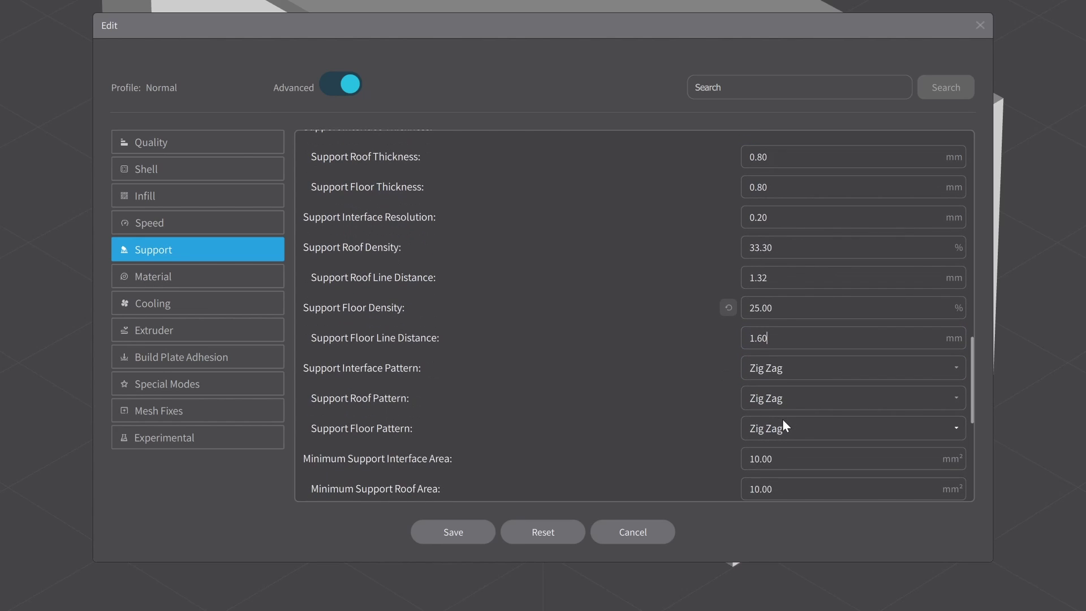
scroll(783, 429, "down", 6)
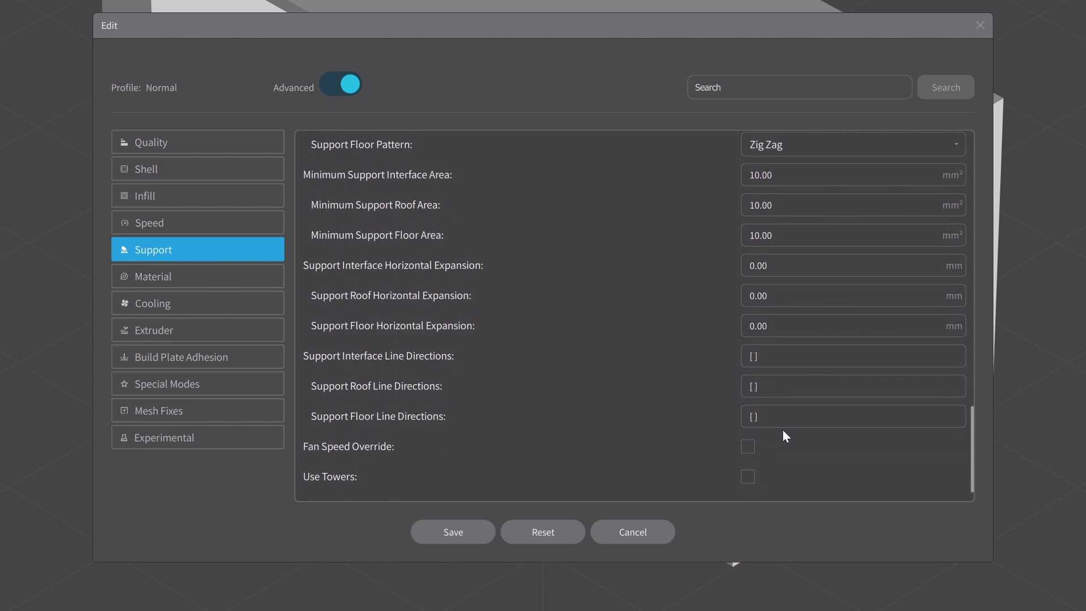
scroll(782, 430, "up", 4)
scroll(782, 429, "up", 2)
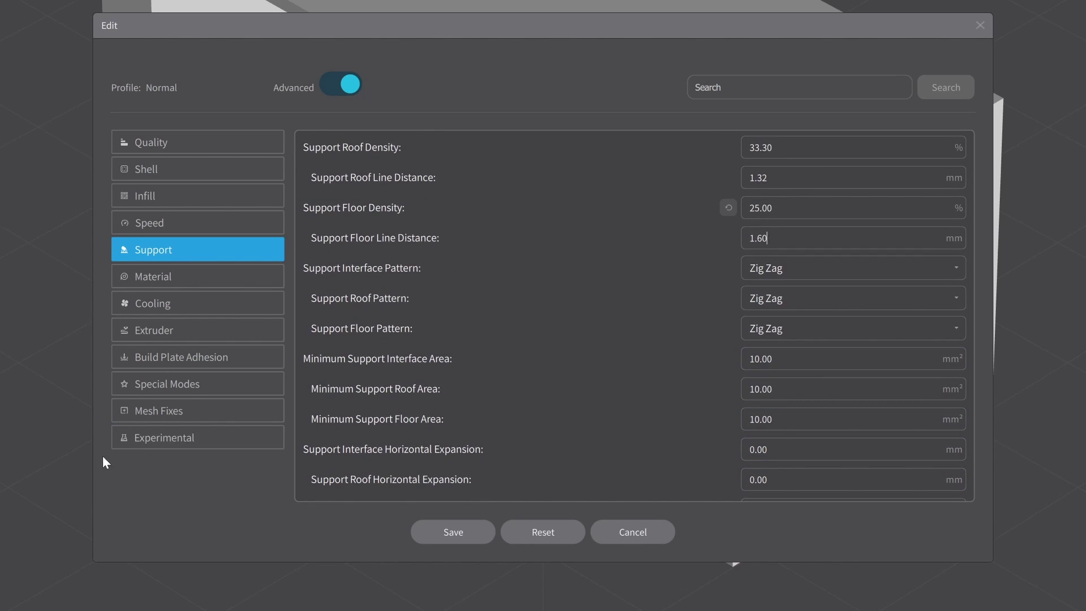
- Review the Support, Interface, Roof and Floor speed values in the profile's Speed settings
left_click(180, 222)
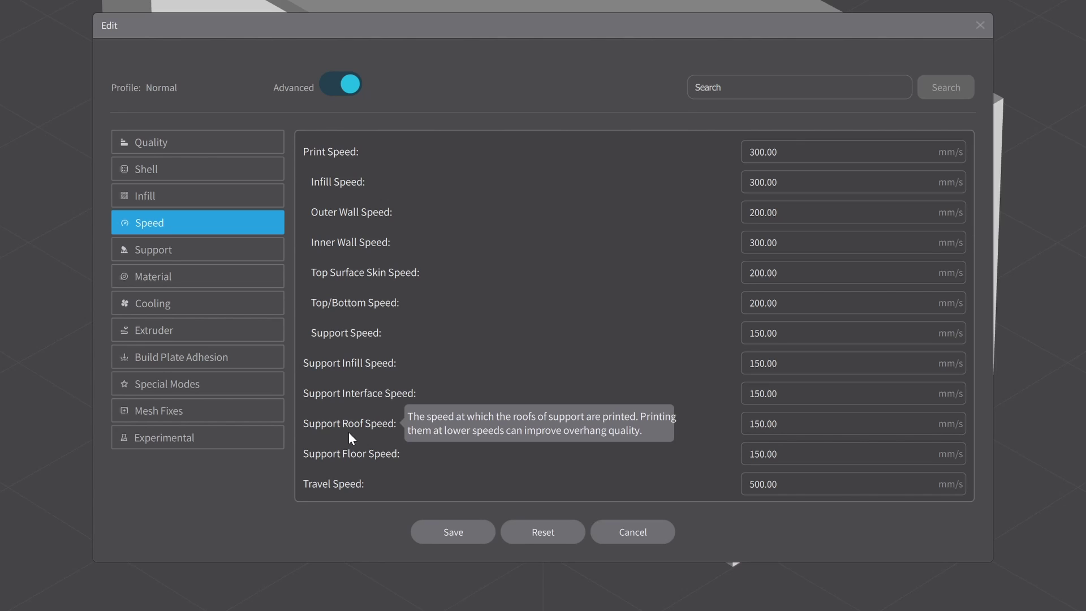
mouse_move(325, 425)
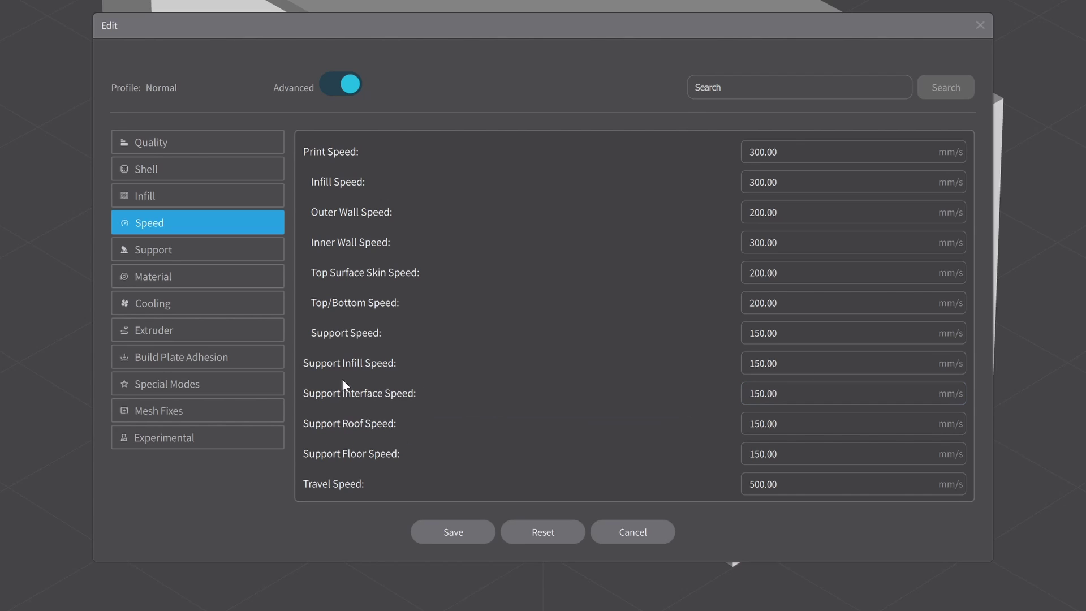
mouse_move(344, 368)
mouse_move(362, 400)
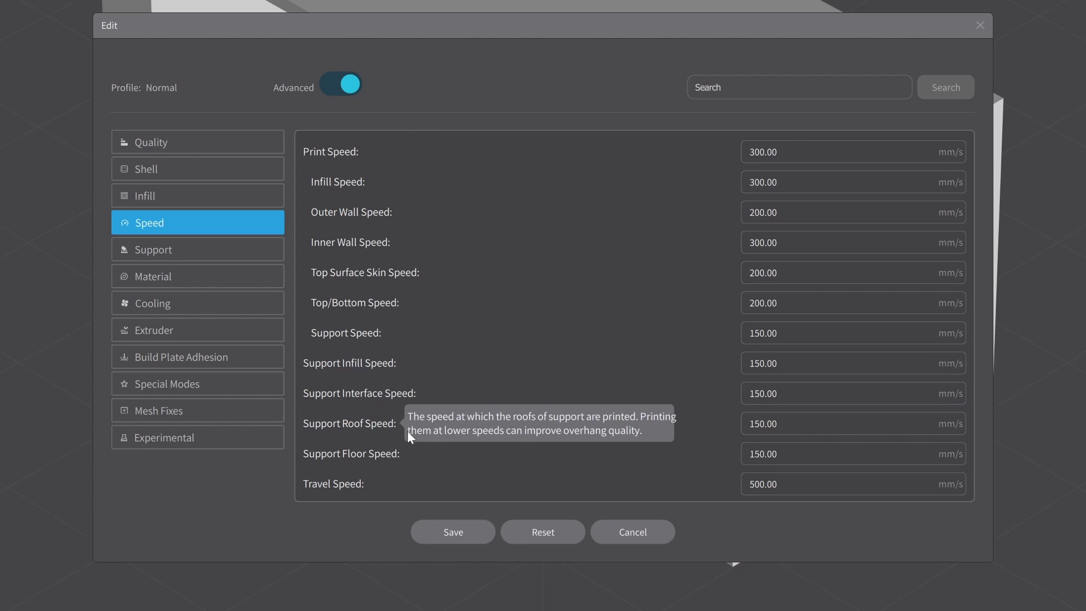
left_click(837, 363)
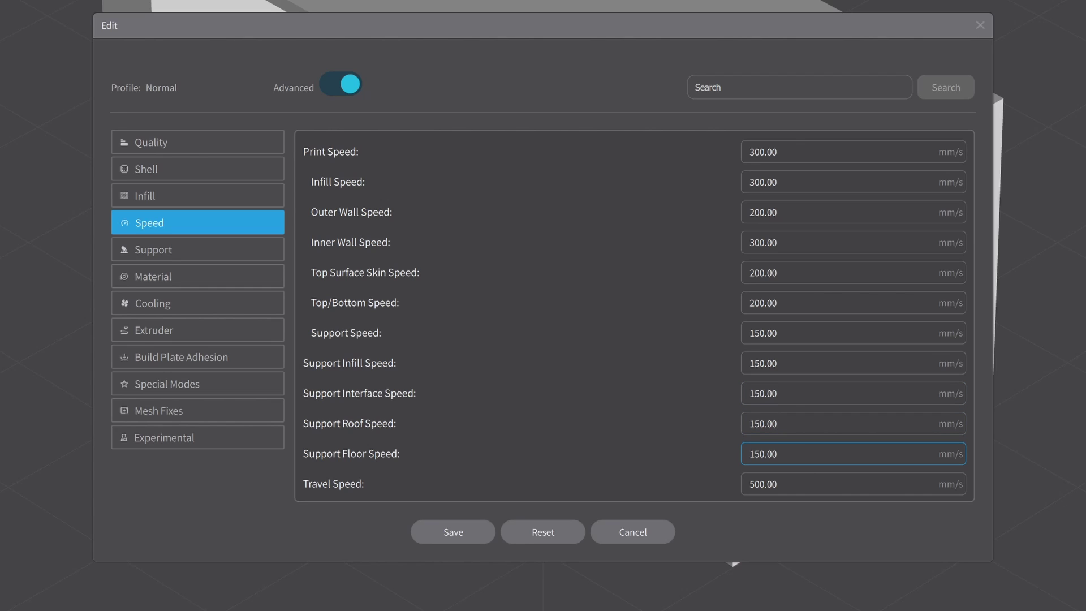
mouse_move(354, 360)
- Save the Normal profile from the Support page and re-slice, giving a 13.8725 g print
left_click(216, 243)
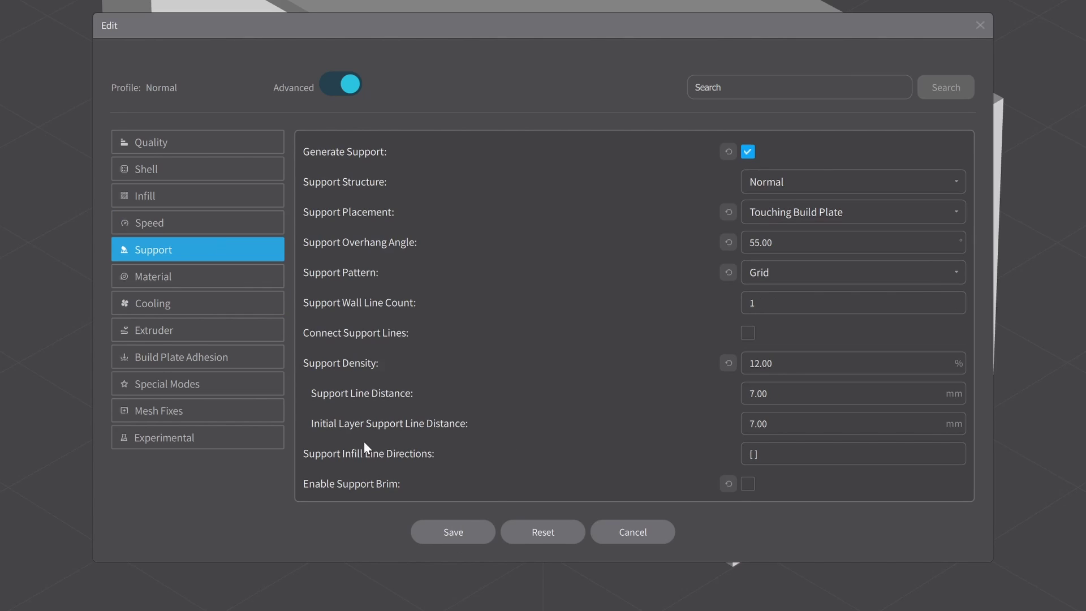
left_click(460, 532)
left_click(1013, 572)
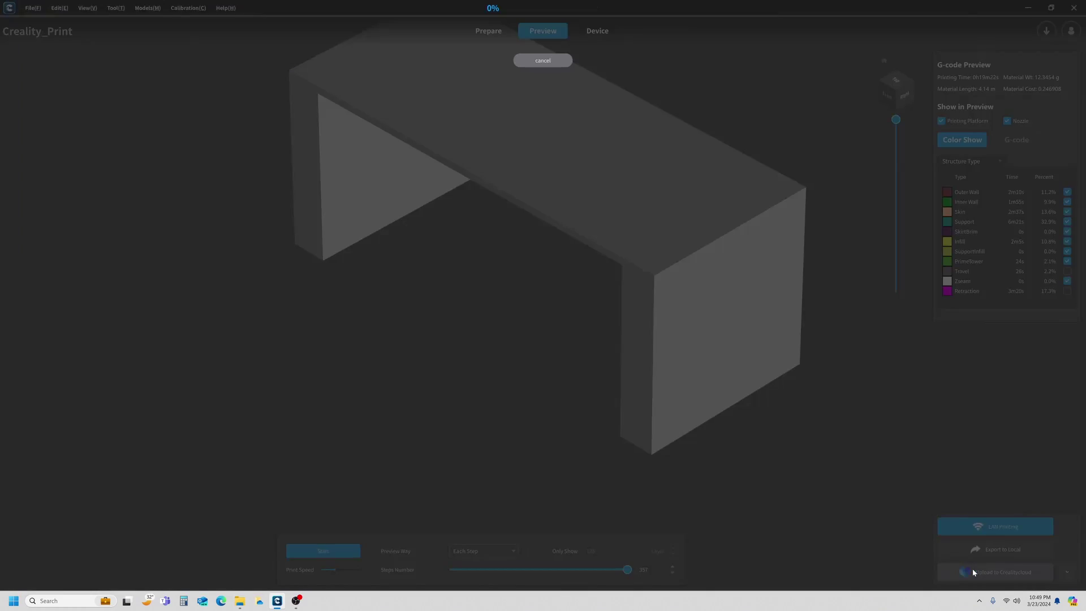
scroll(817, 426, "up", 3)
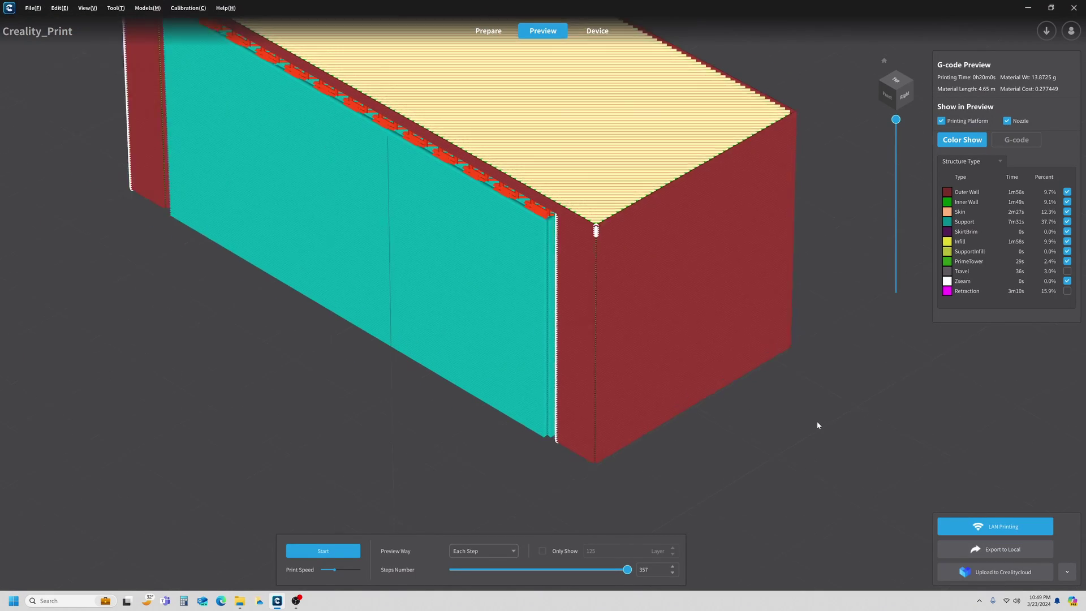